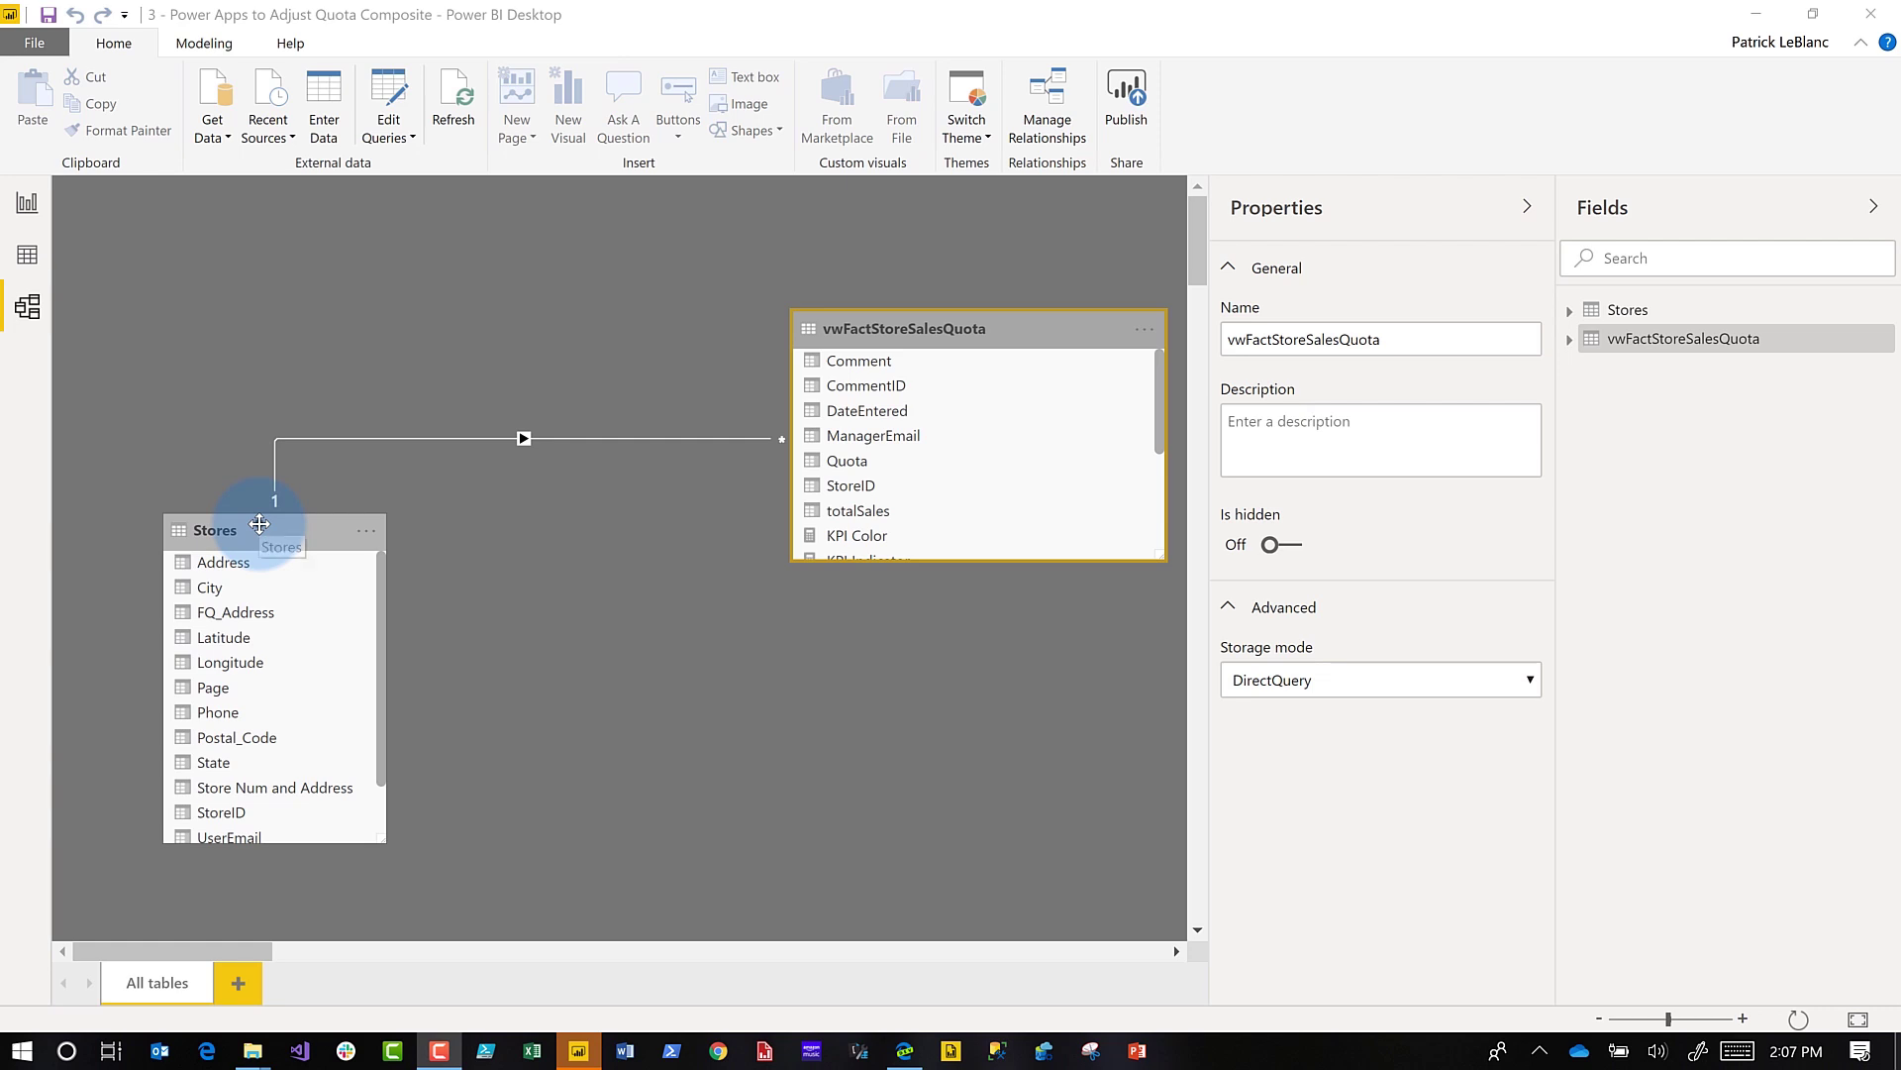
Step: Arrange Stores and vwFactStoreSalesQuota side by side, confirm Dual and DirectQuery storage, then show the report
left_click_drag(258, 525, 217, 365)
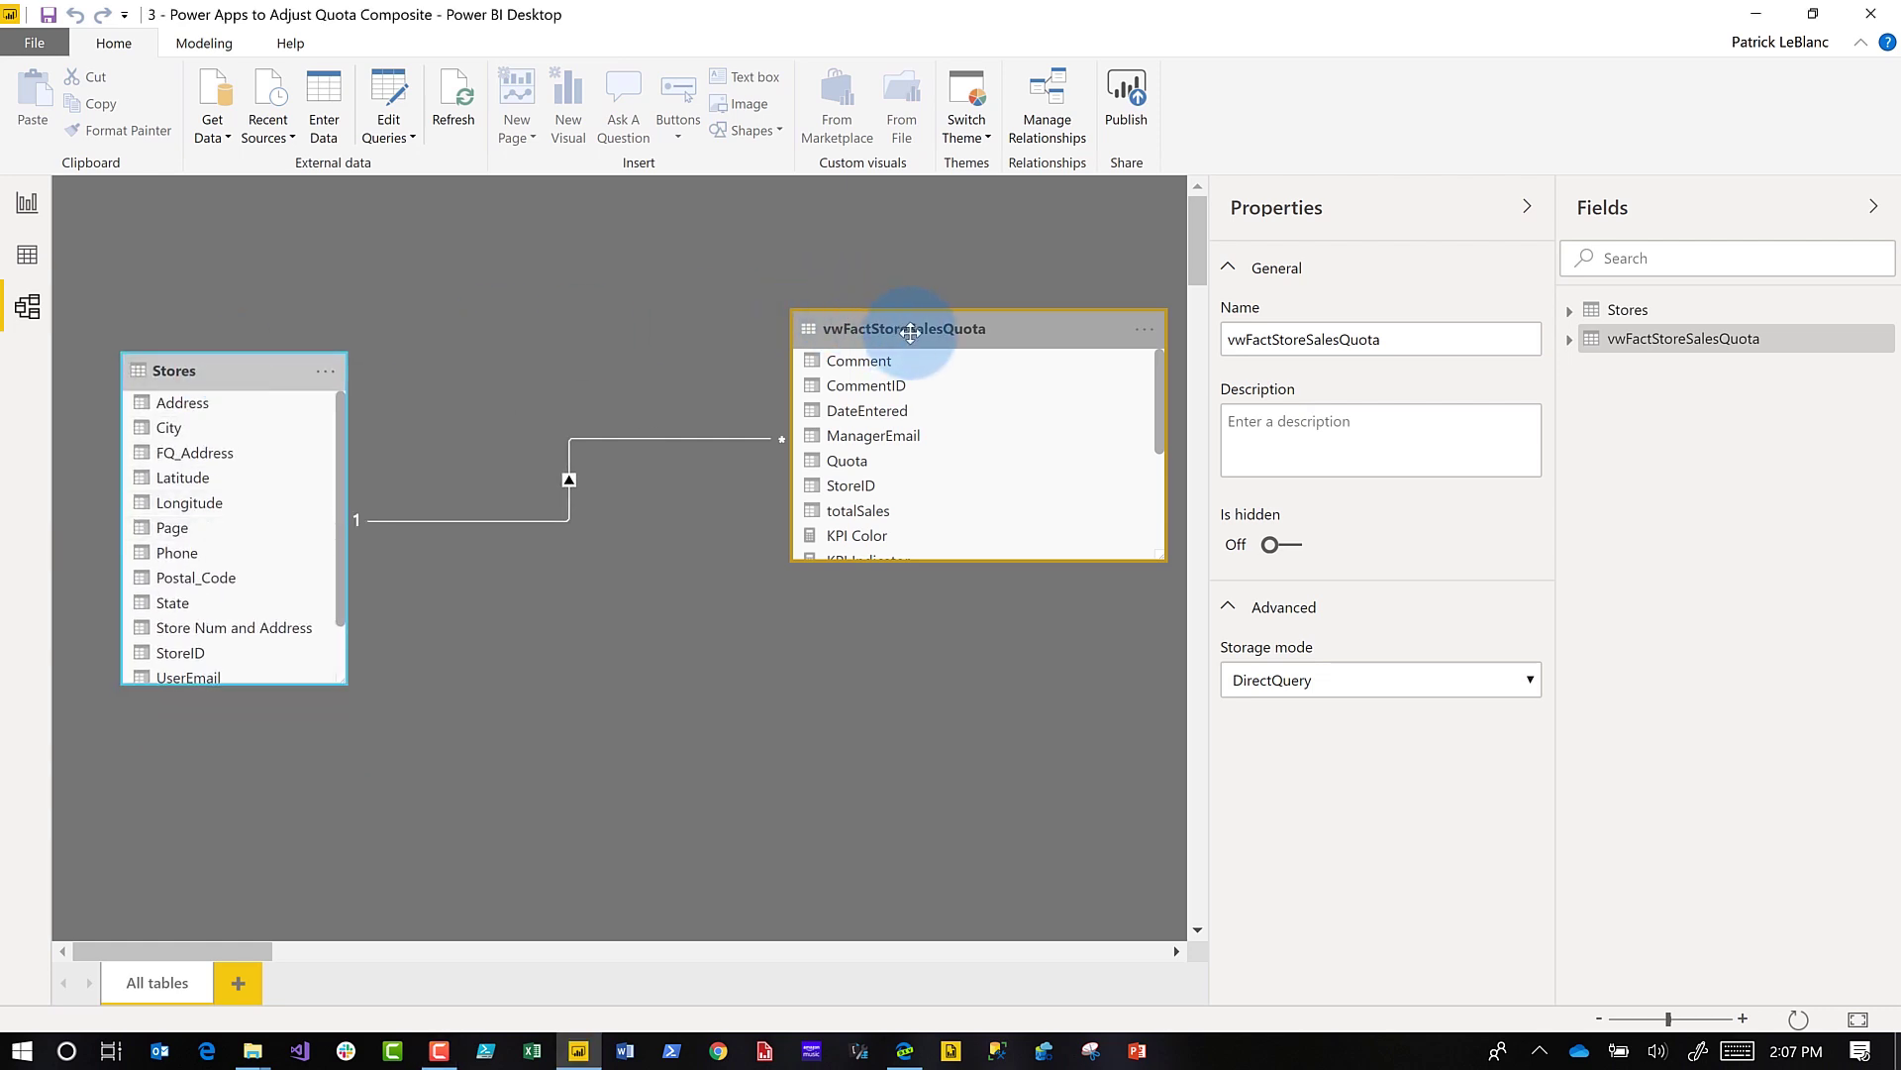
left_click_drag(910, 334, 807, 395)
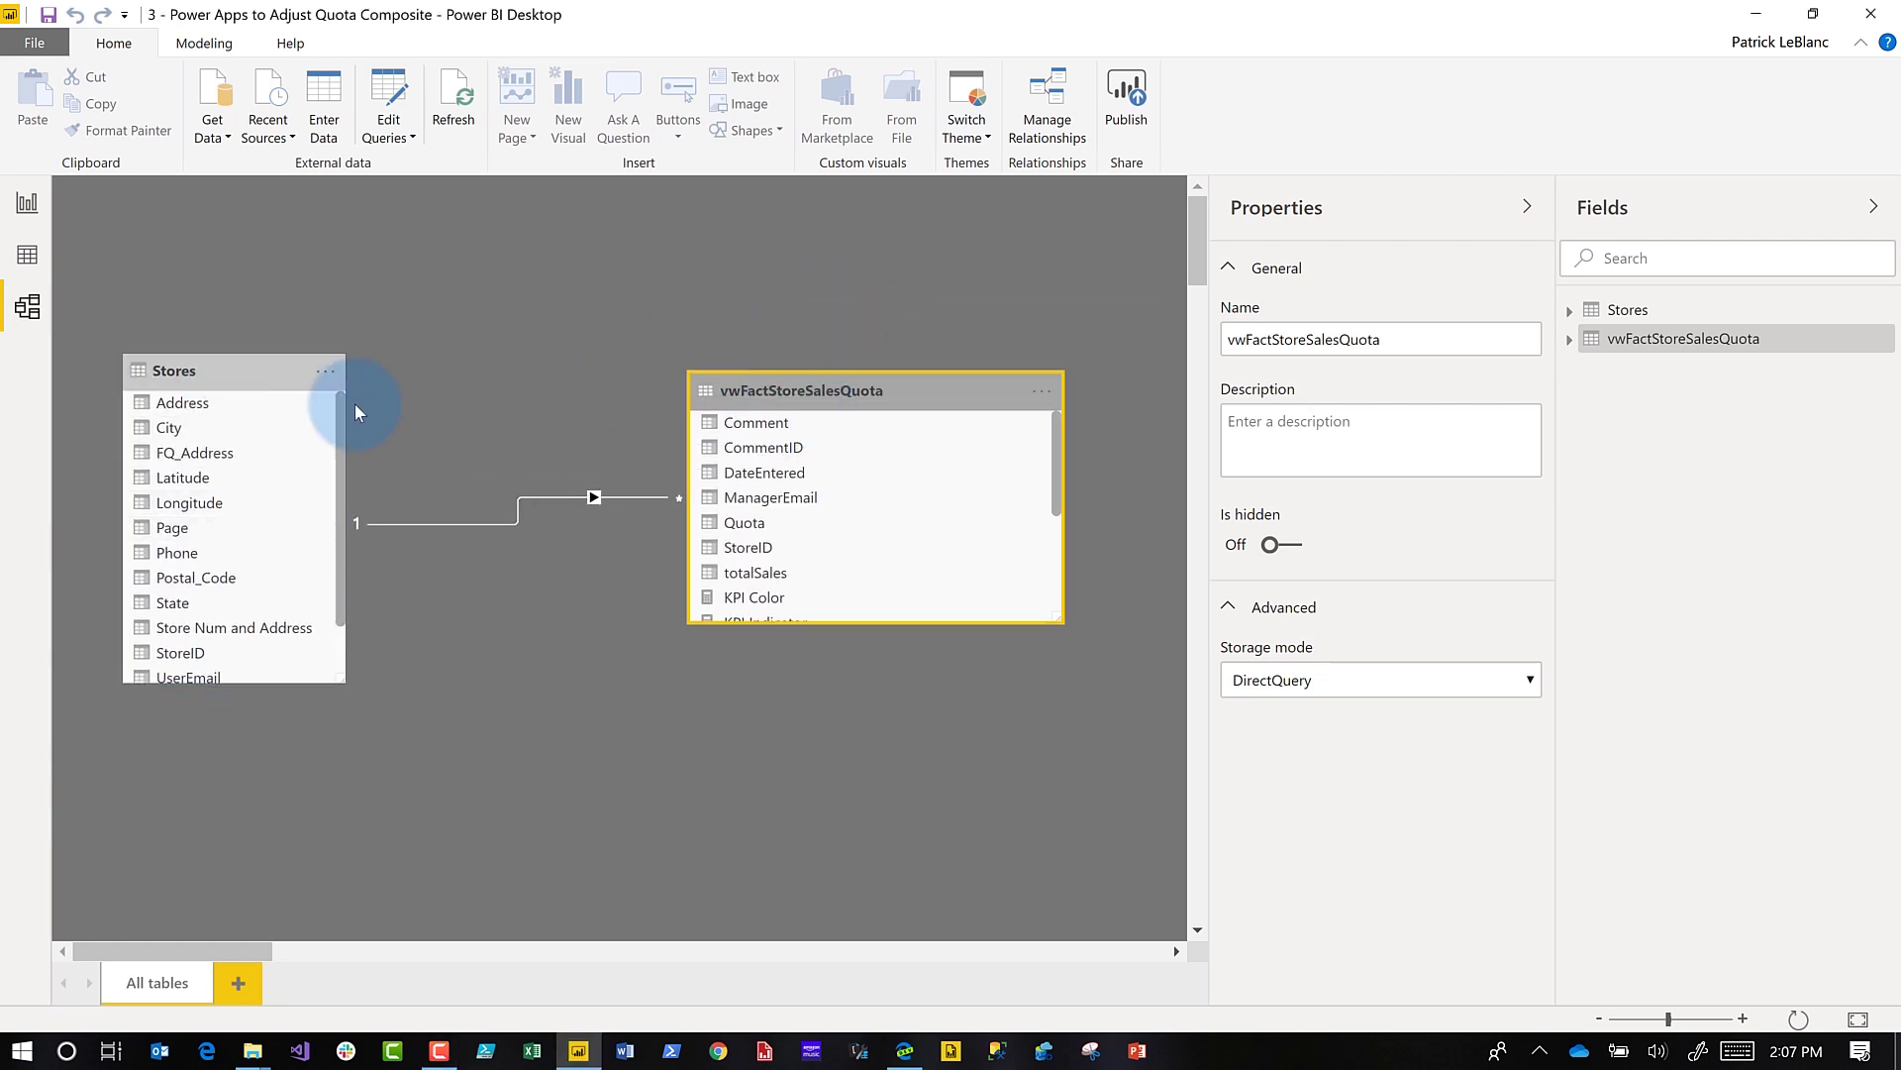
left_click(242, 379)
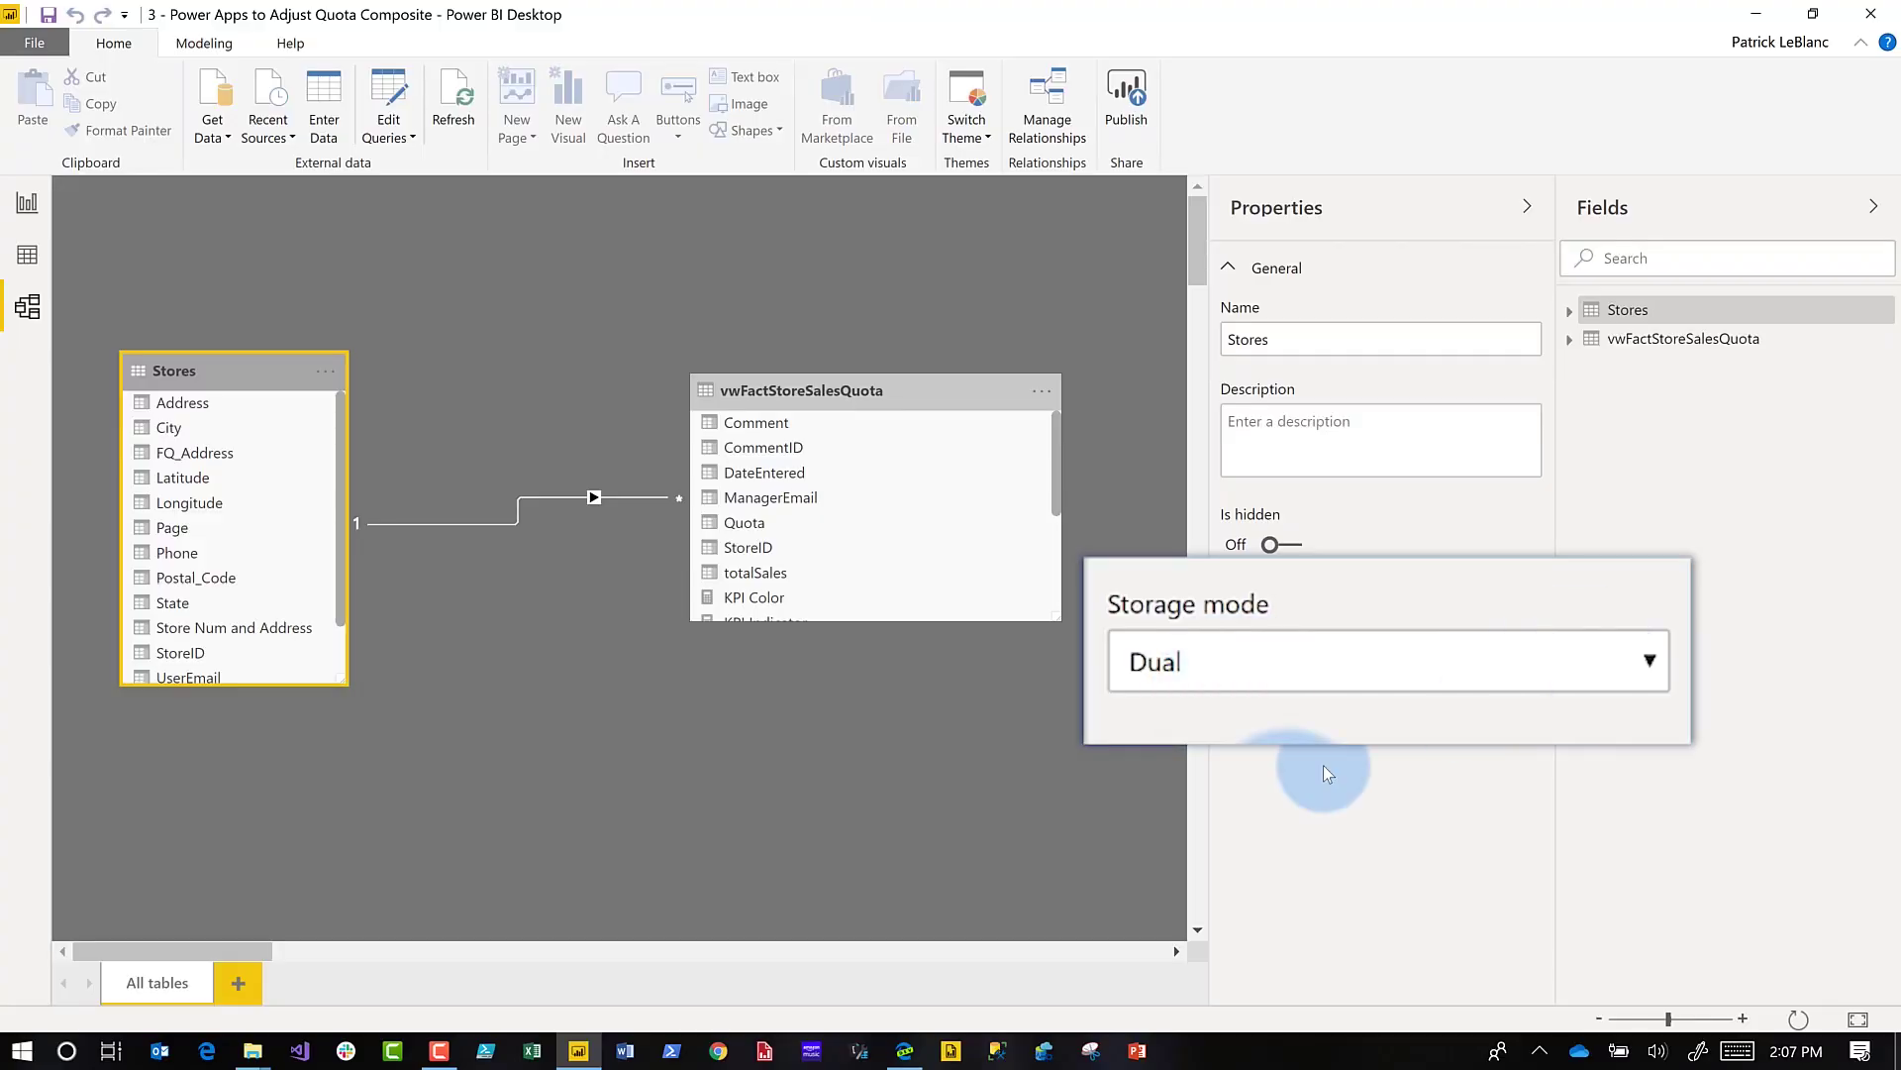
left_click(897, 382)
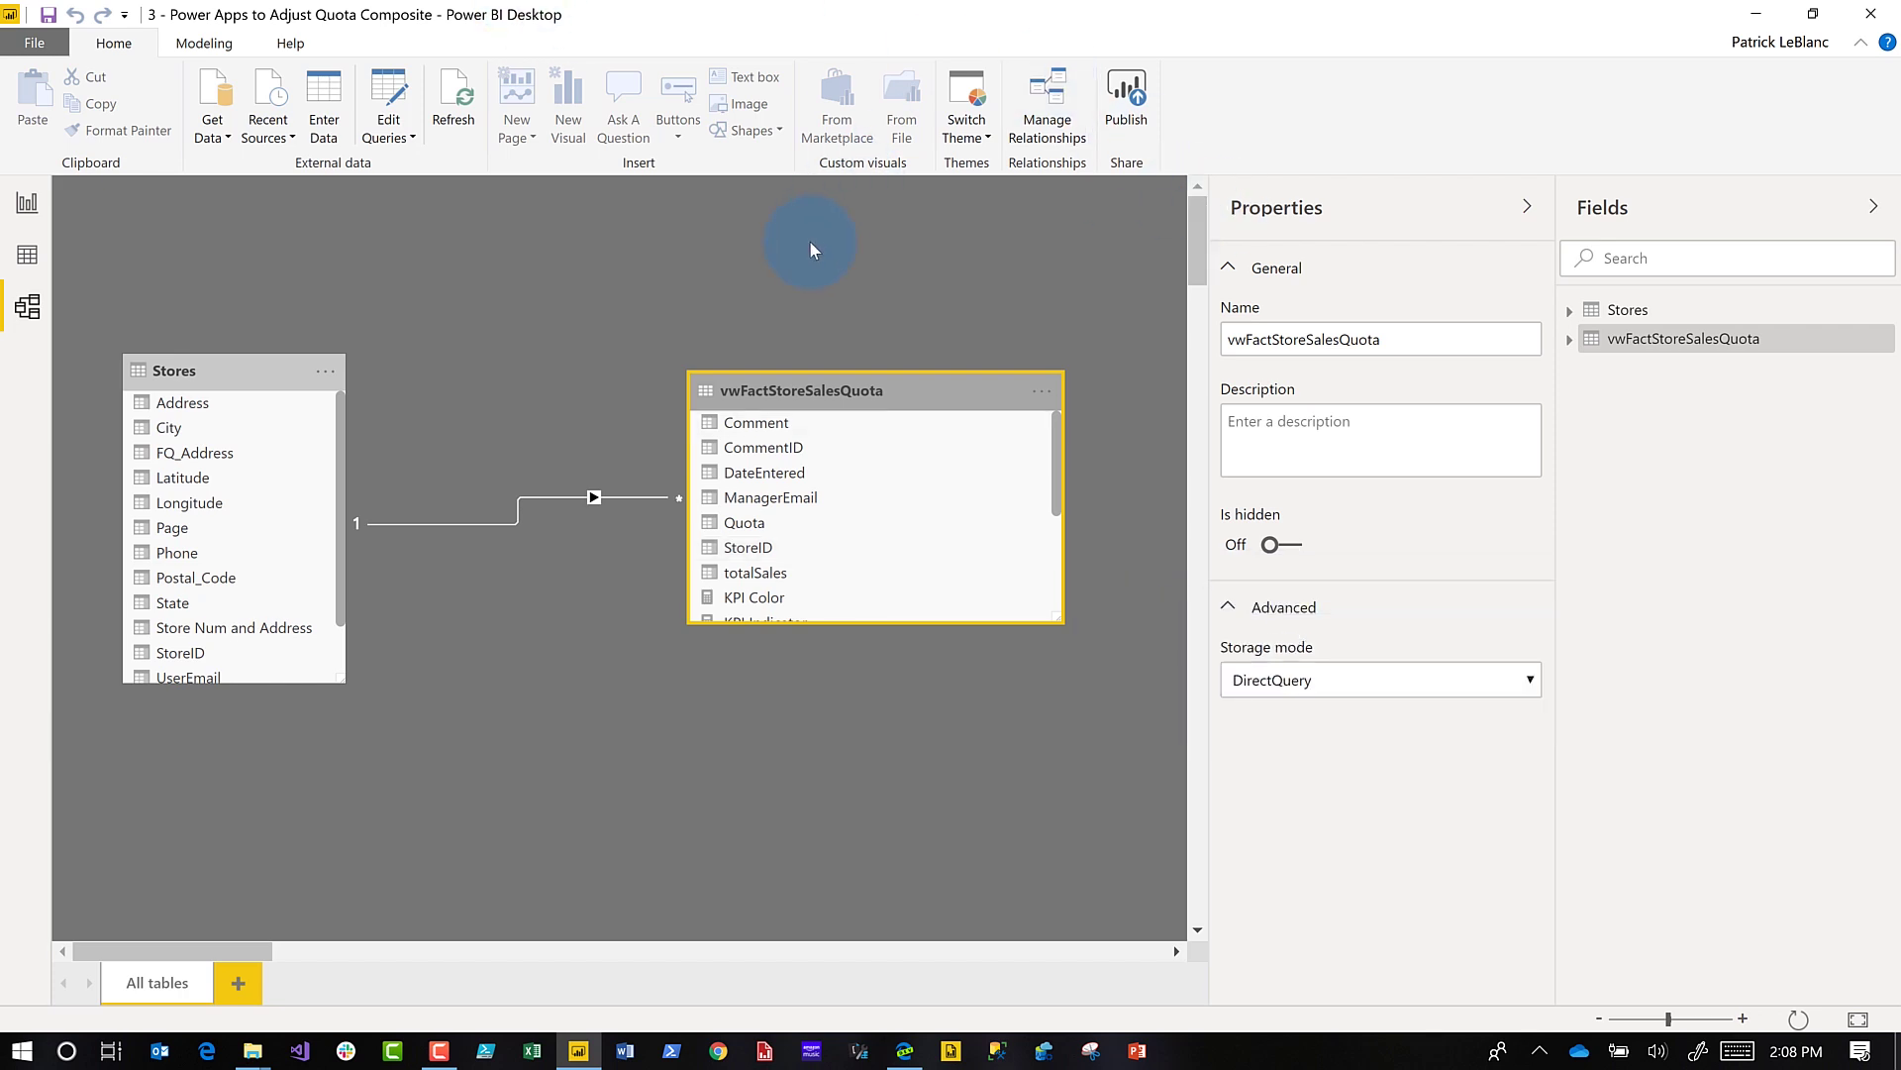
left_click(43, 205)
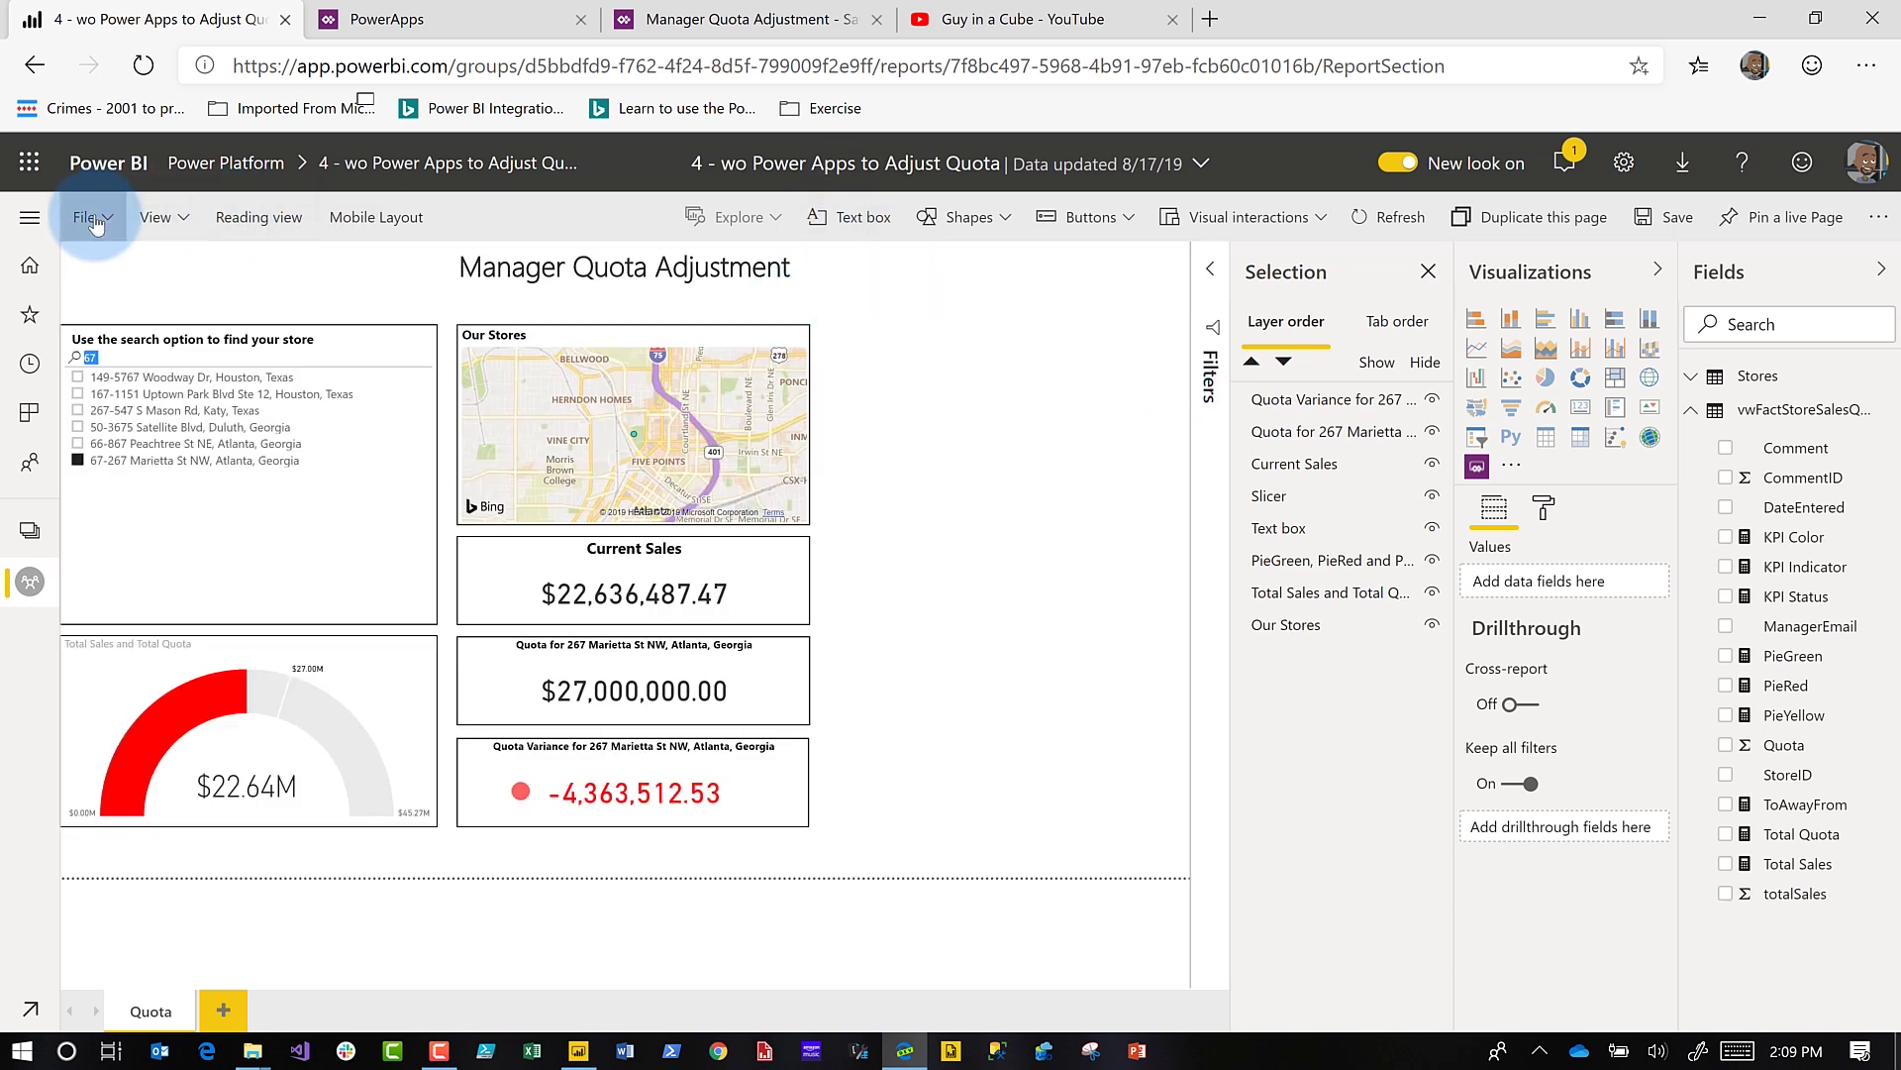
Step: Search the marketplace for 'powerapps' and add the PowerApps (Preview) visual to the report
left_click(1478, 467)
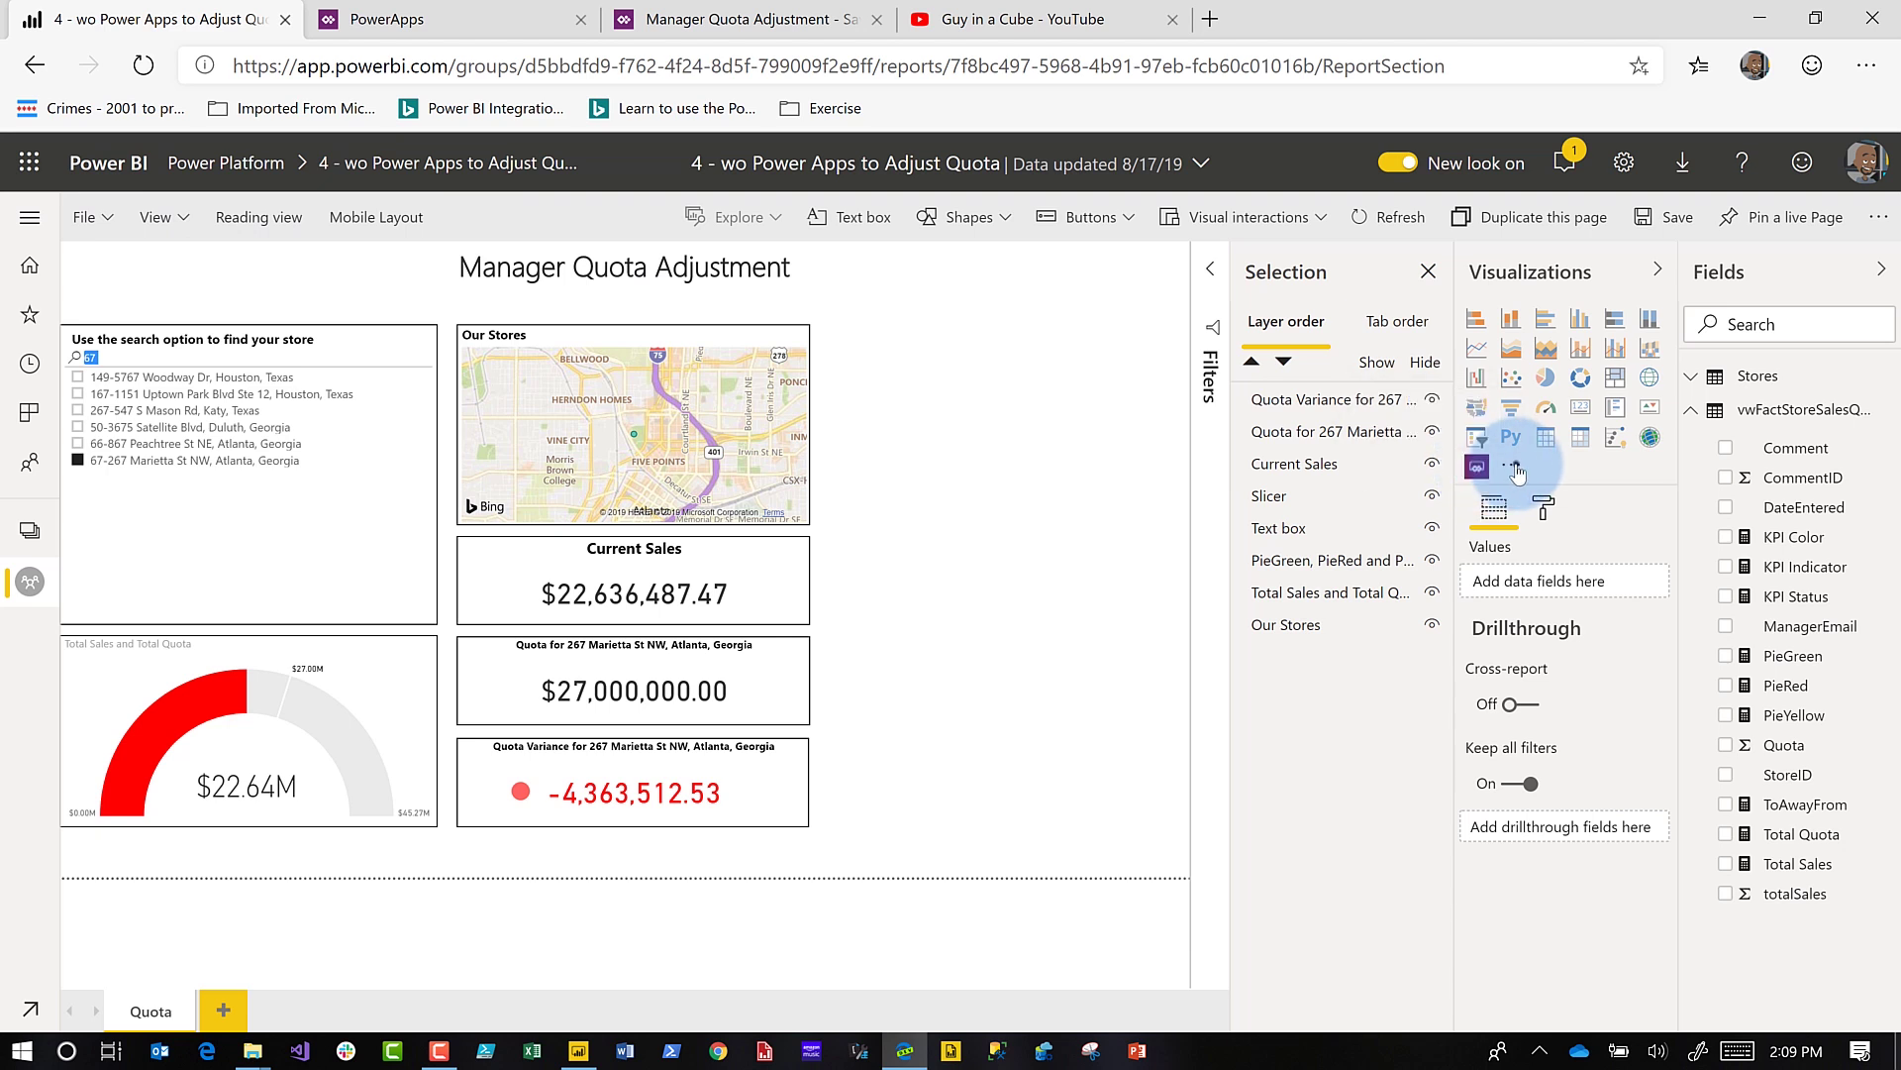
left_click(1516, 466)
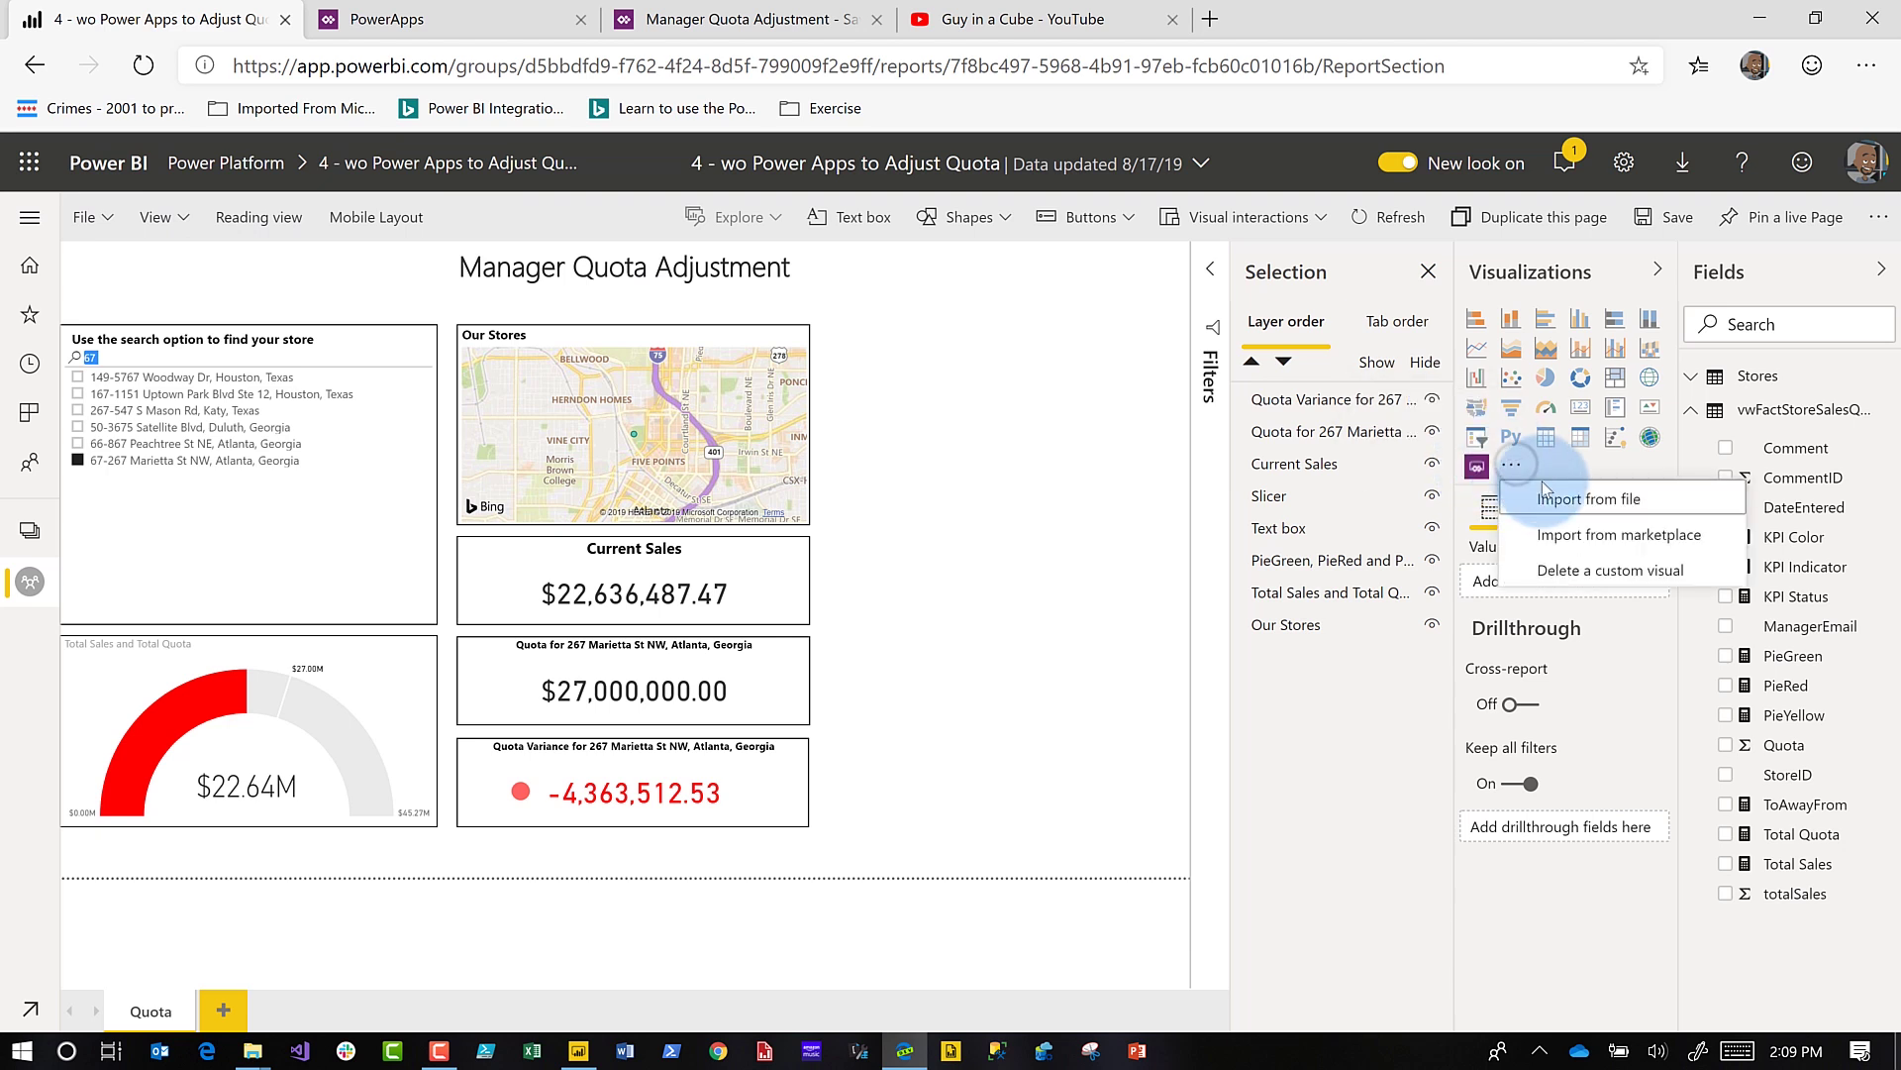
left_click(1591, 535)
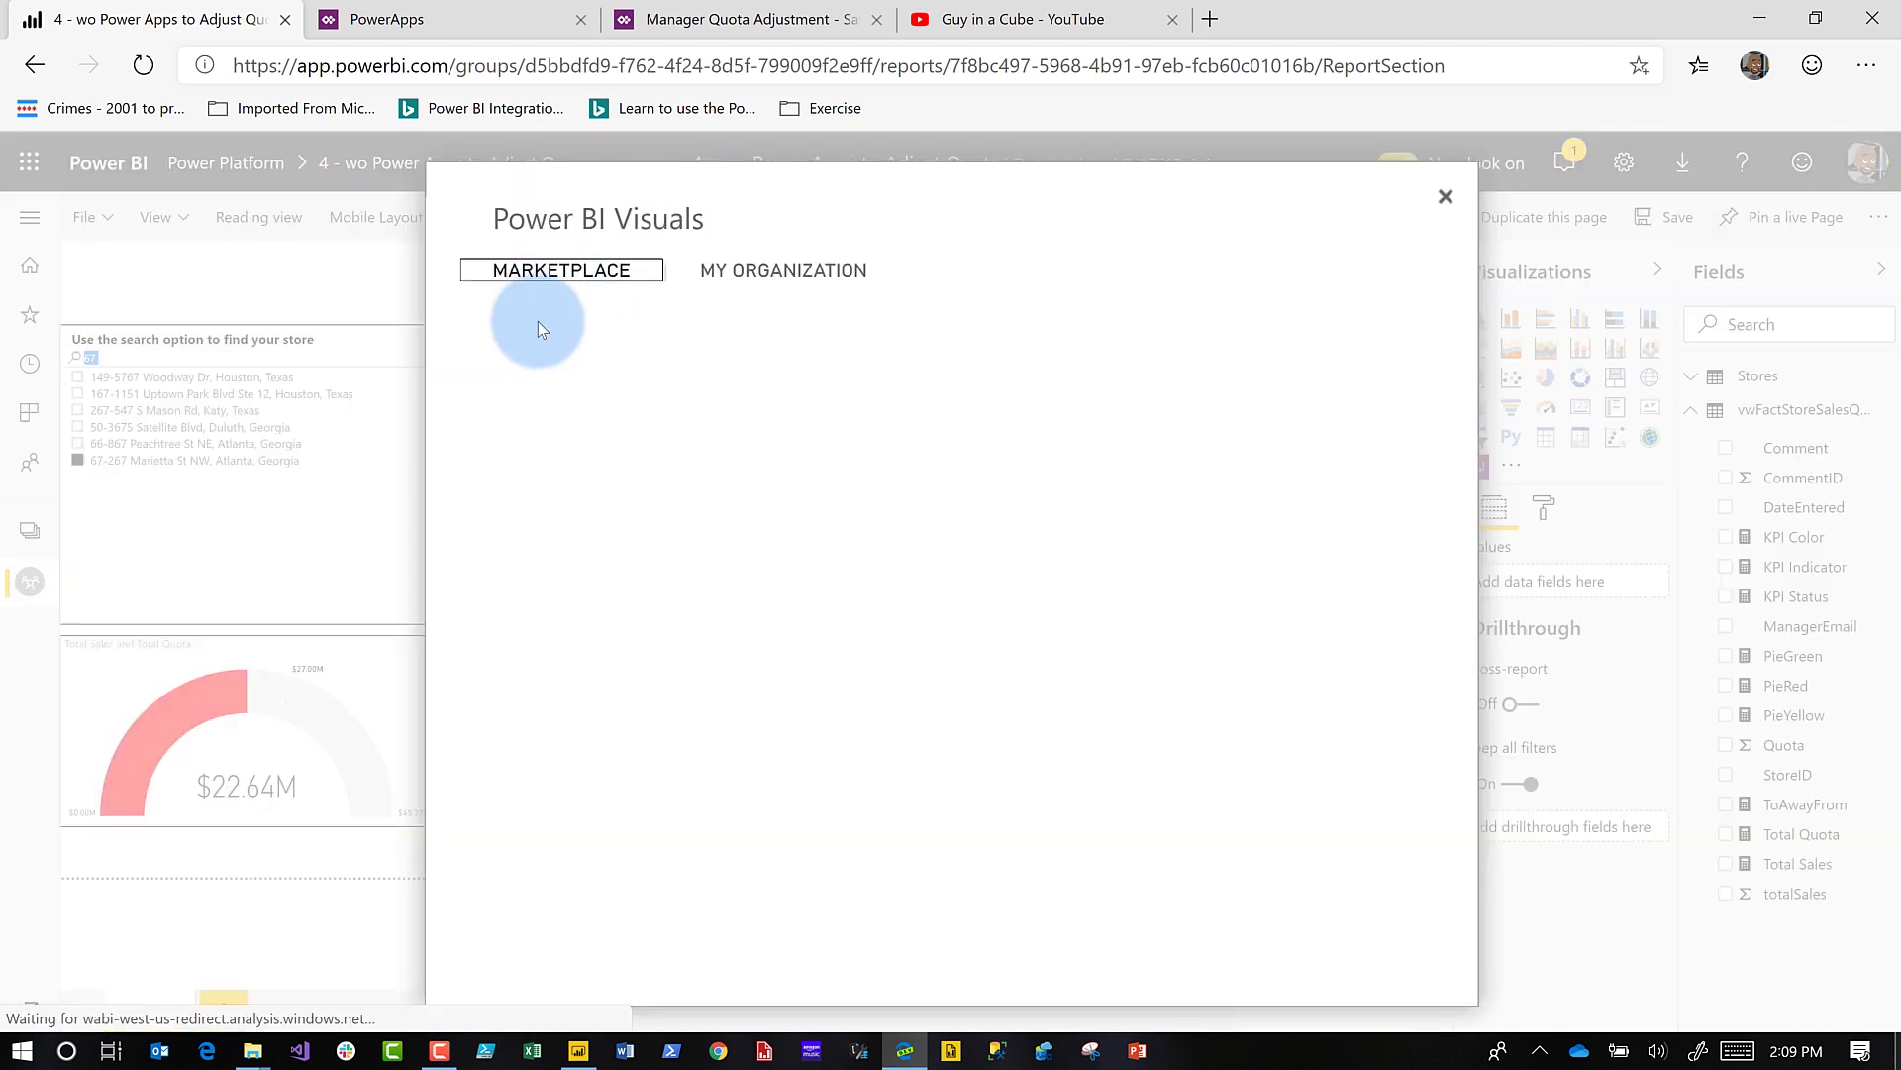
left_click(556, 359)
type("power")
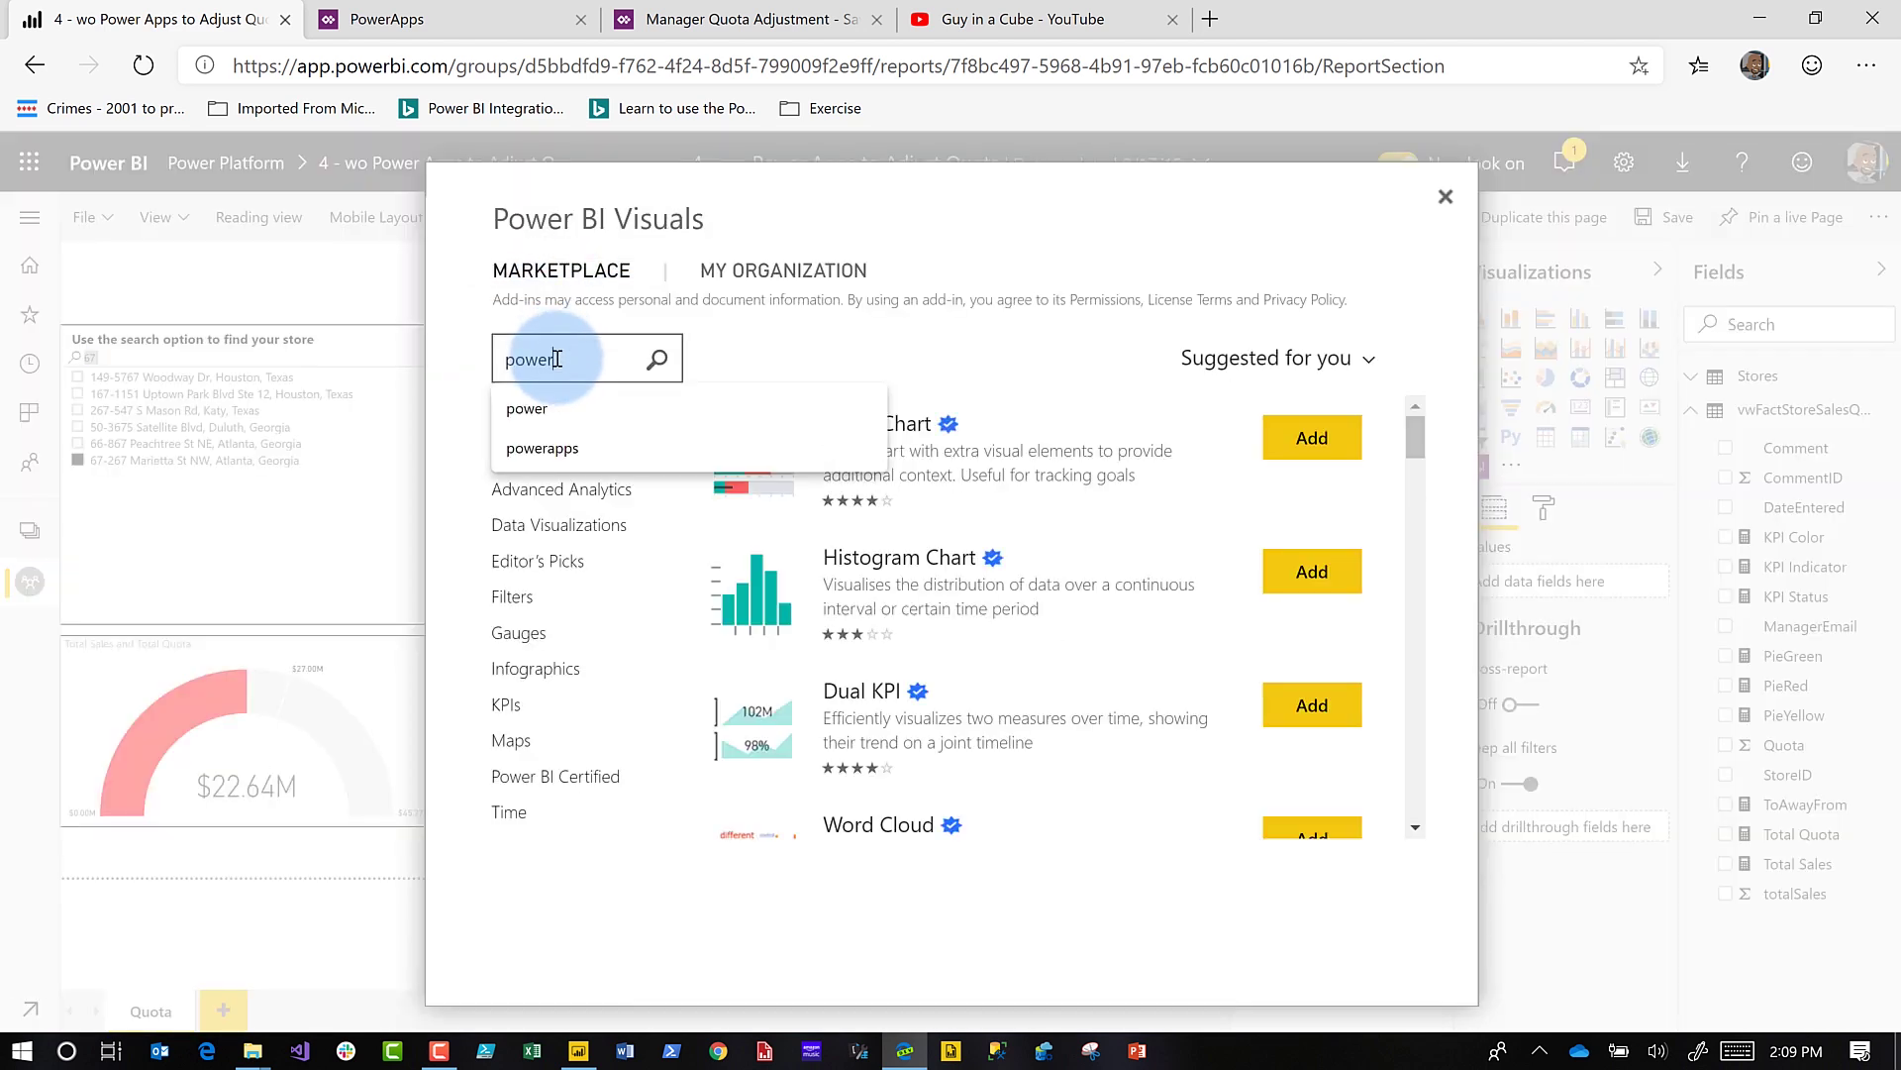
type("apps")
key("Return")
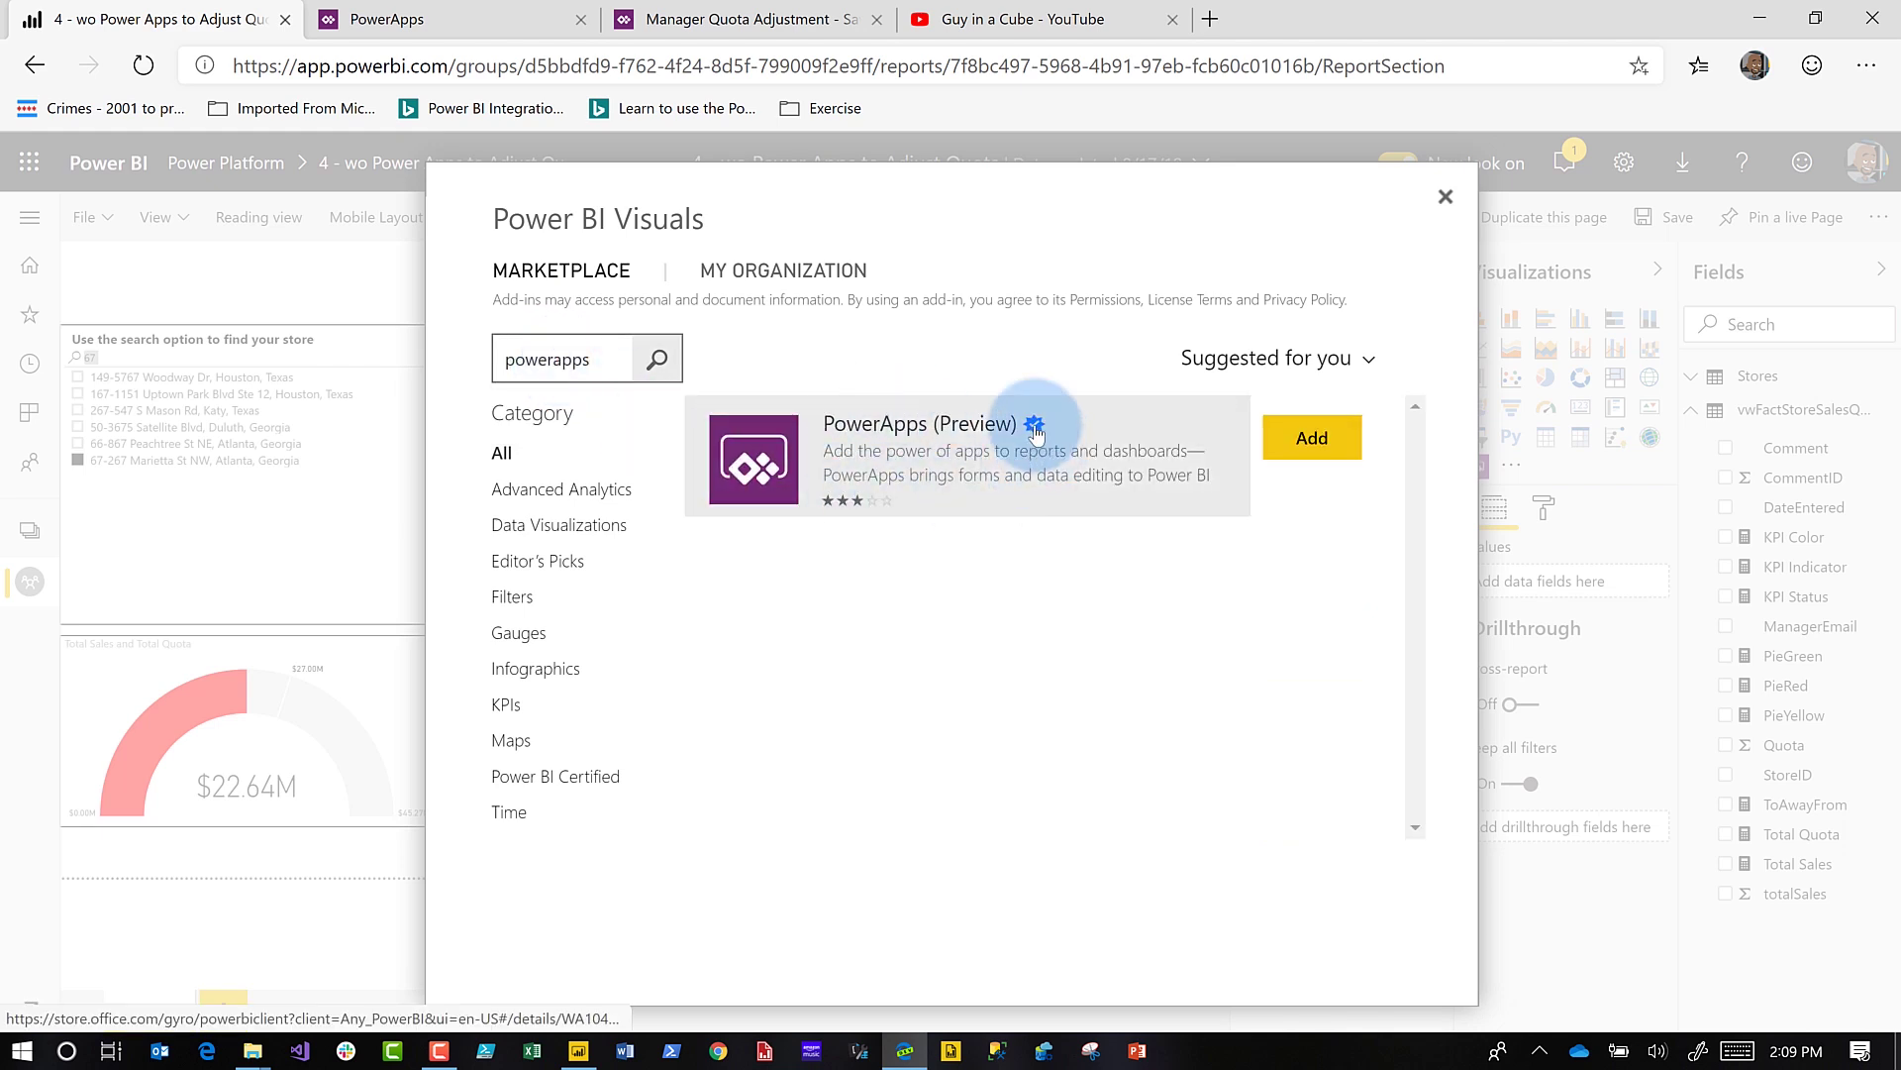
left_click(1315, 436)
left_click(1449, 200)
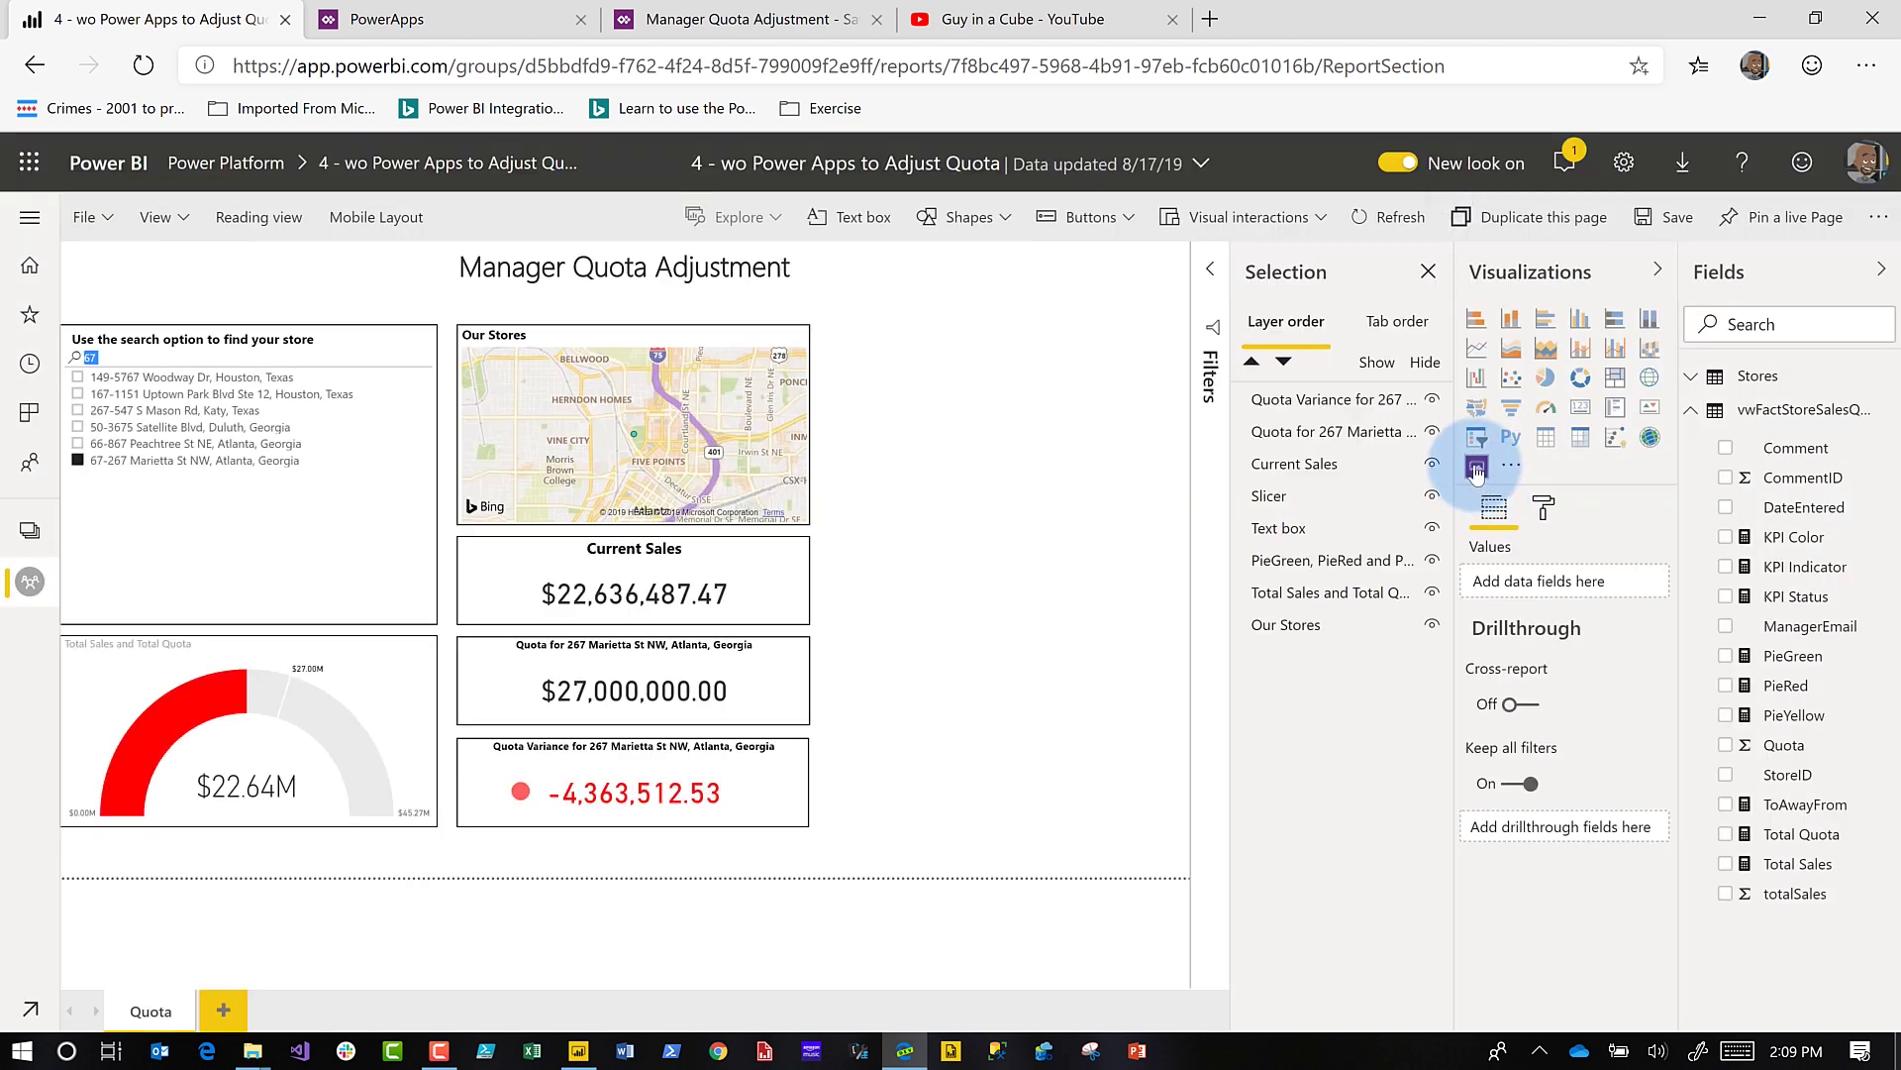
left_click(1478, 469)
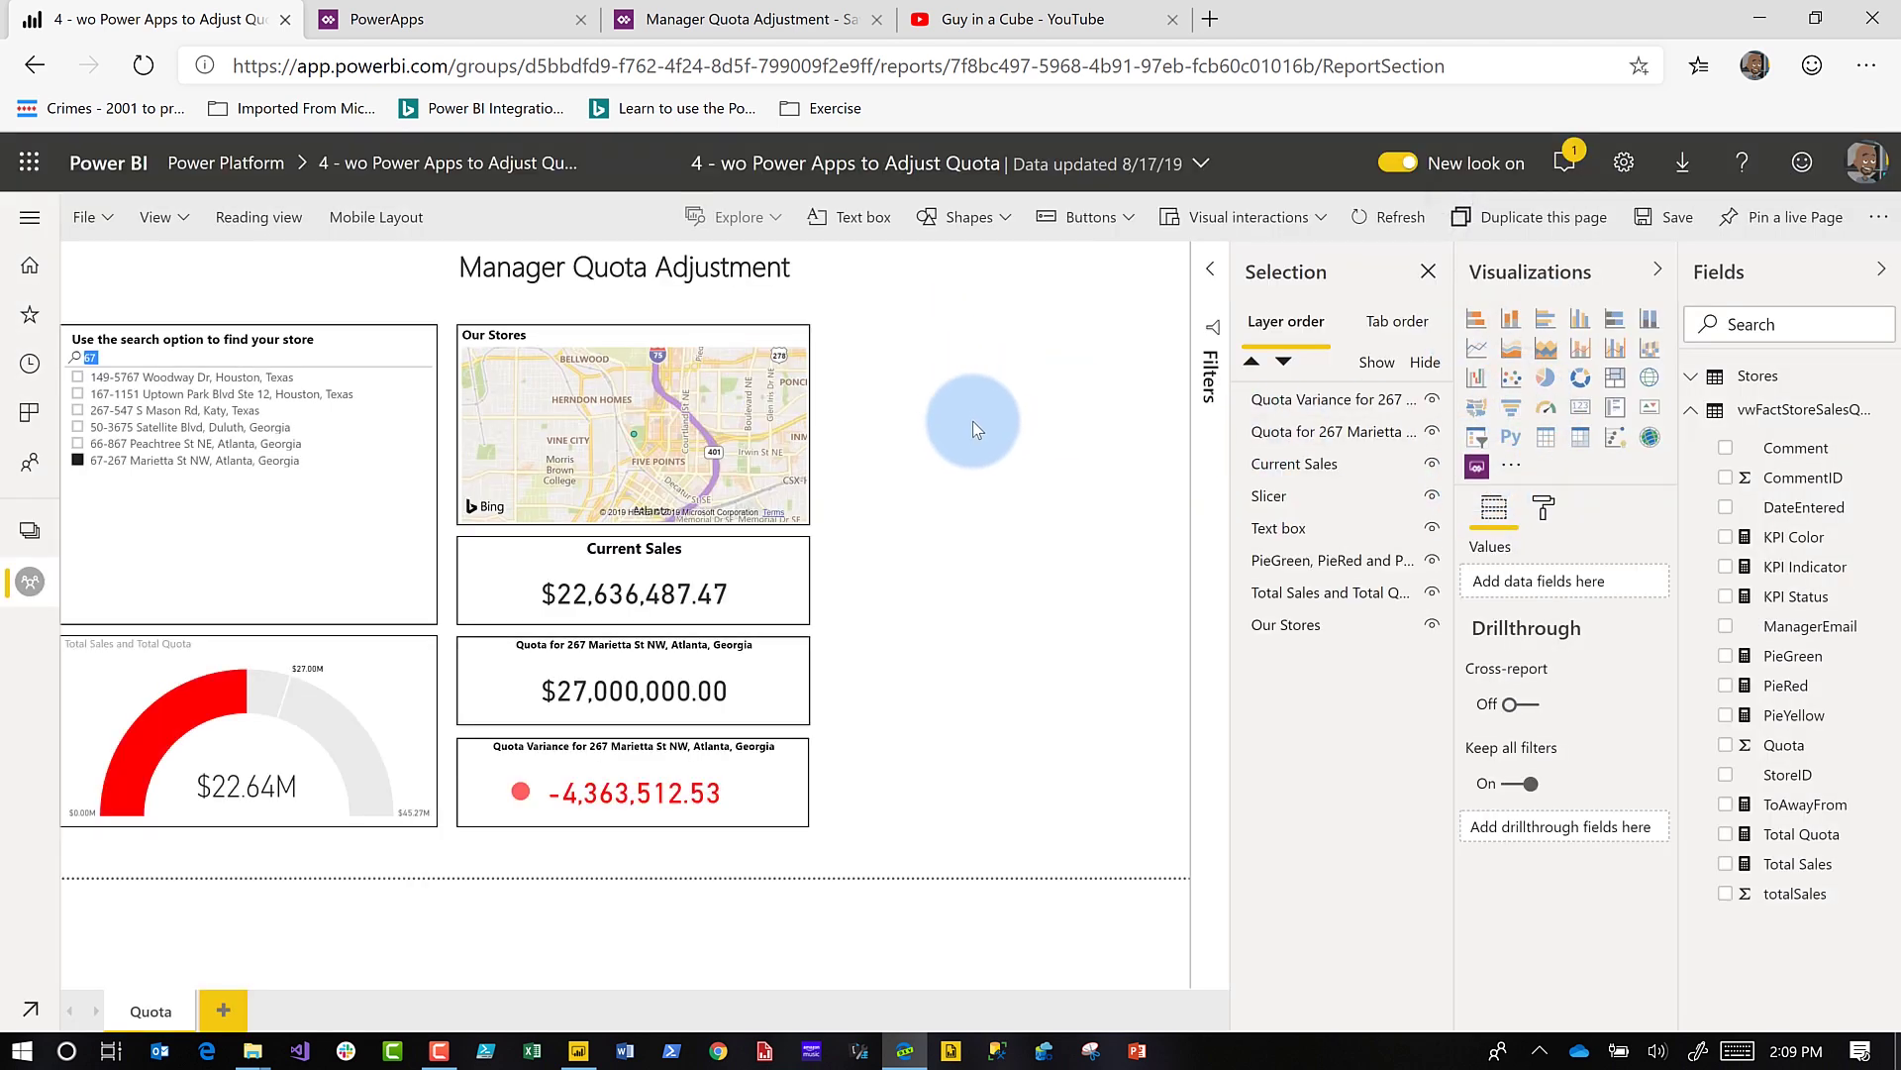
Step: Place a taller PowerApps visual beside the store cards and give it CommentID as data
left_click(1477, 469)
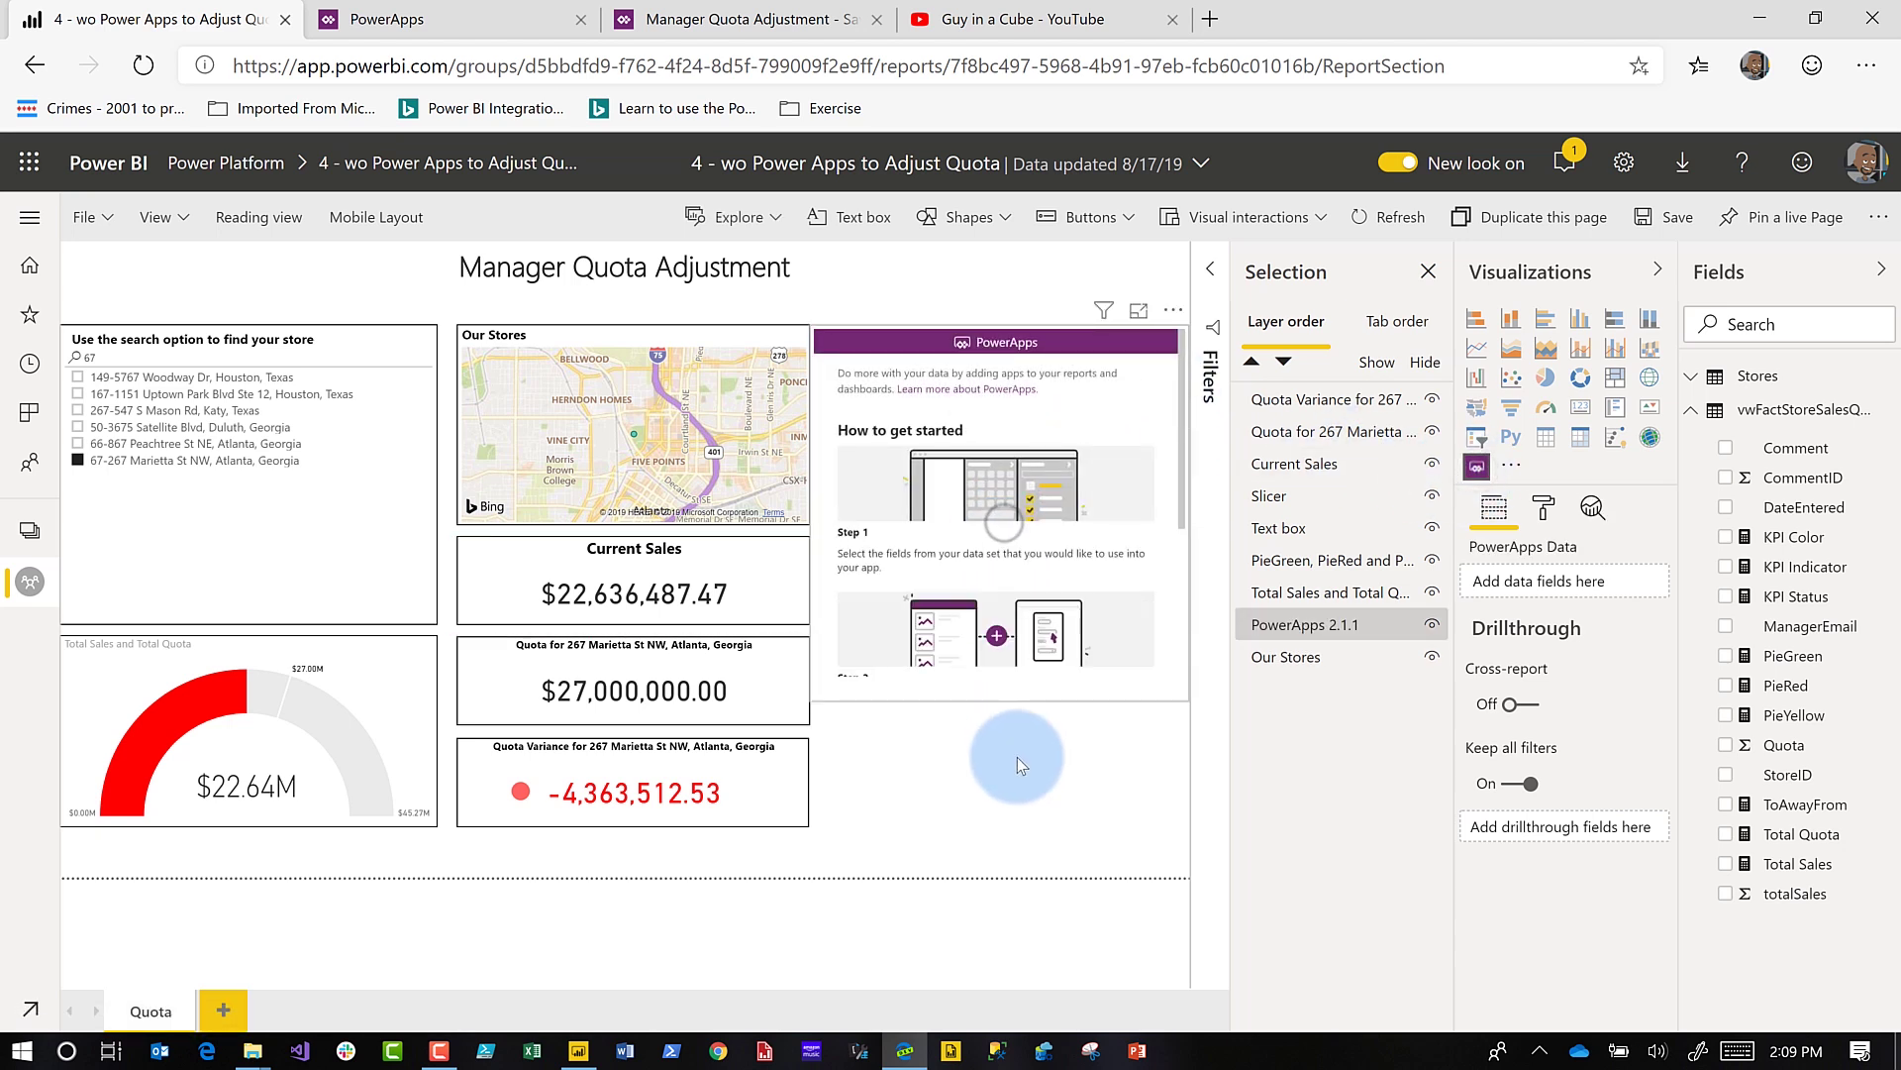
left_click_drag(1004, 642, 830, 984)
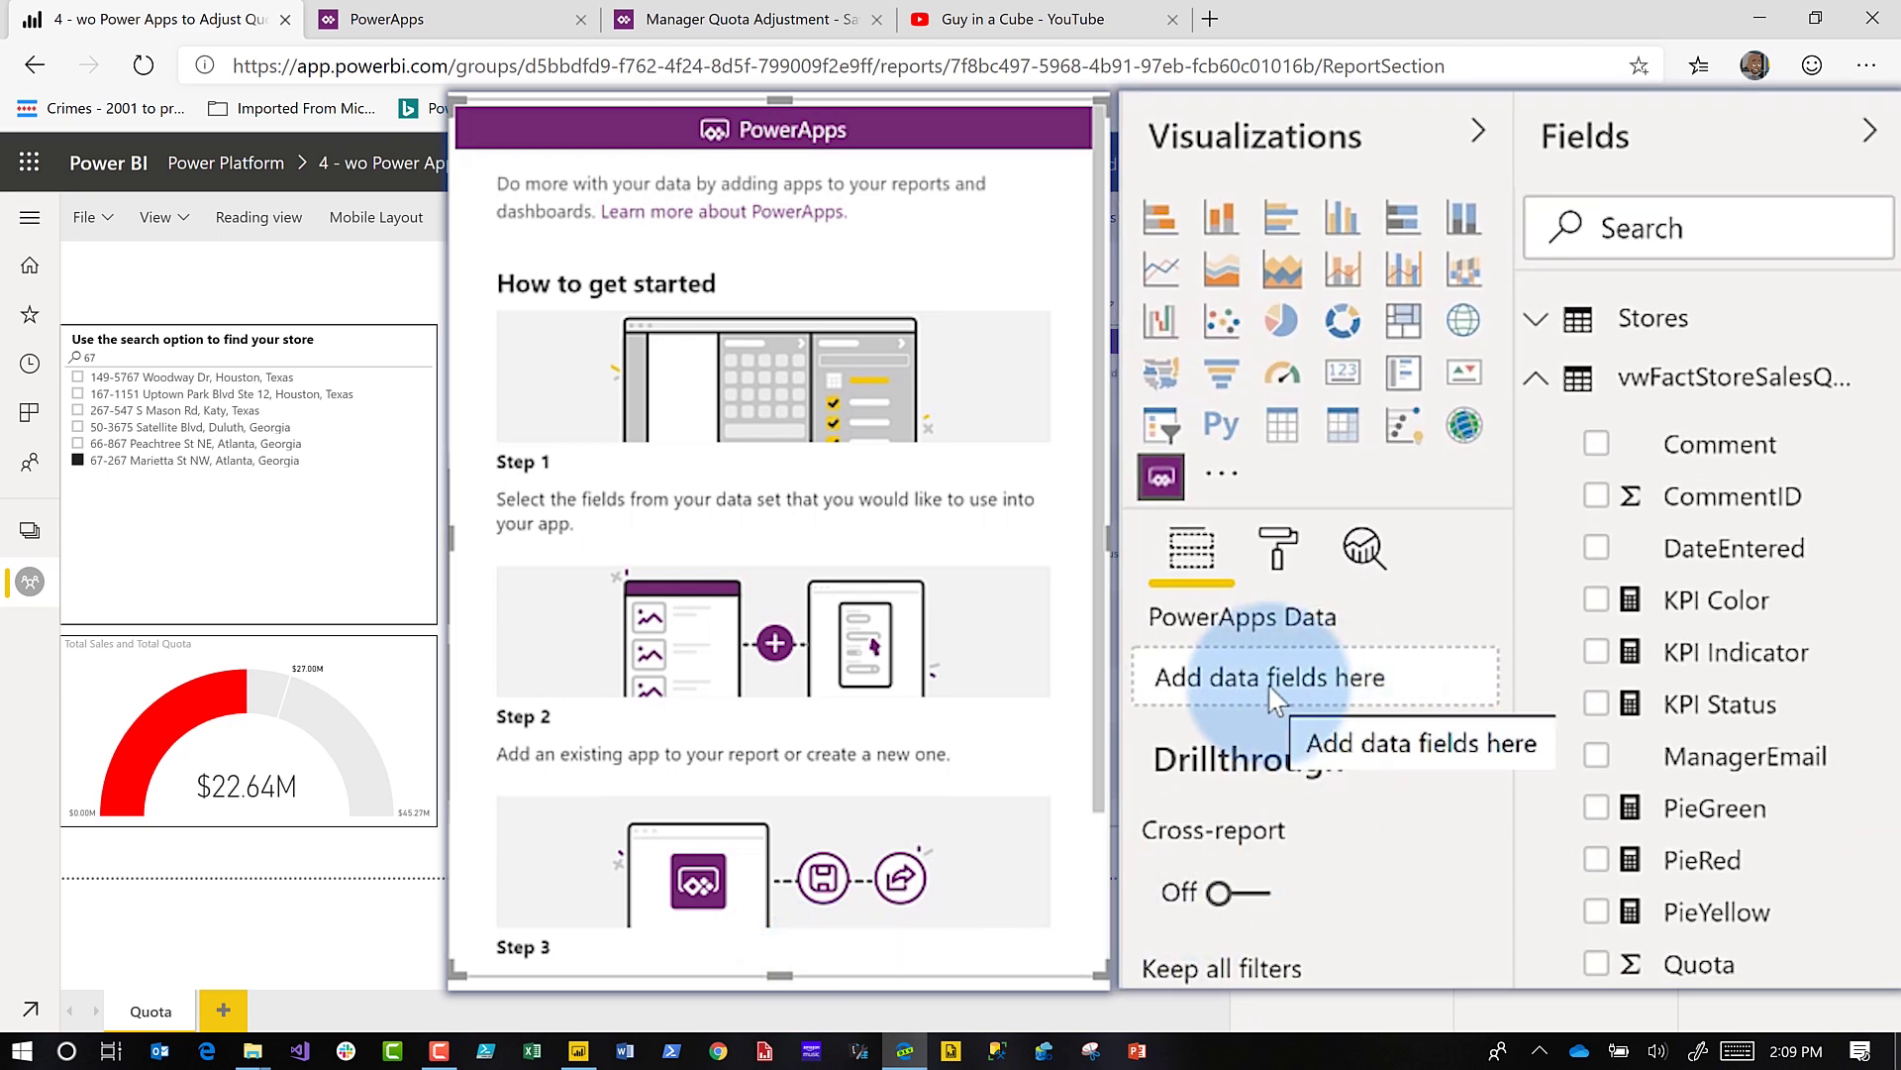
mouse_move(1795, 448)
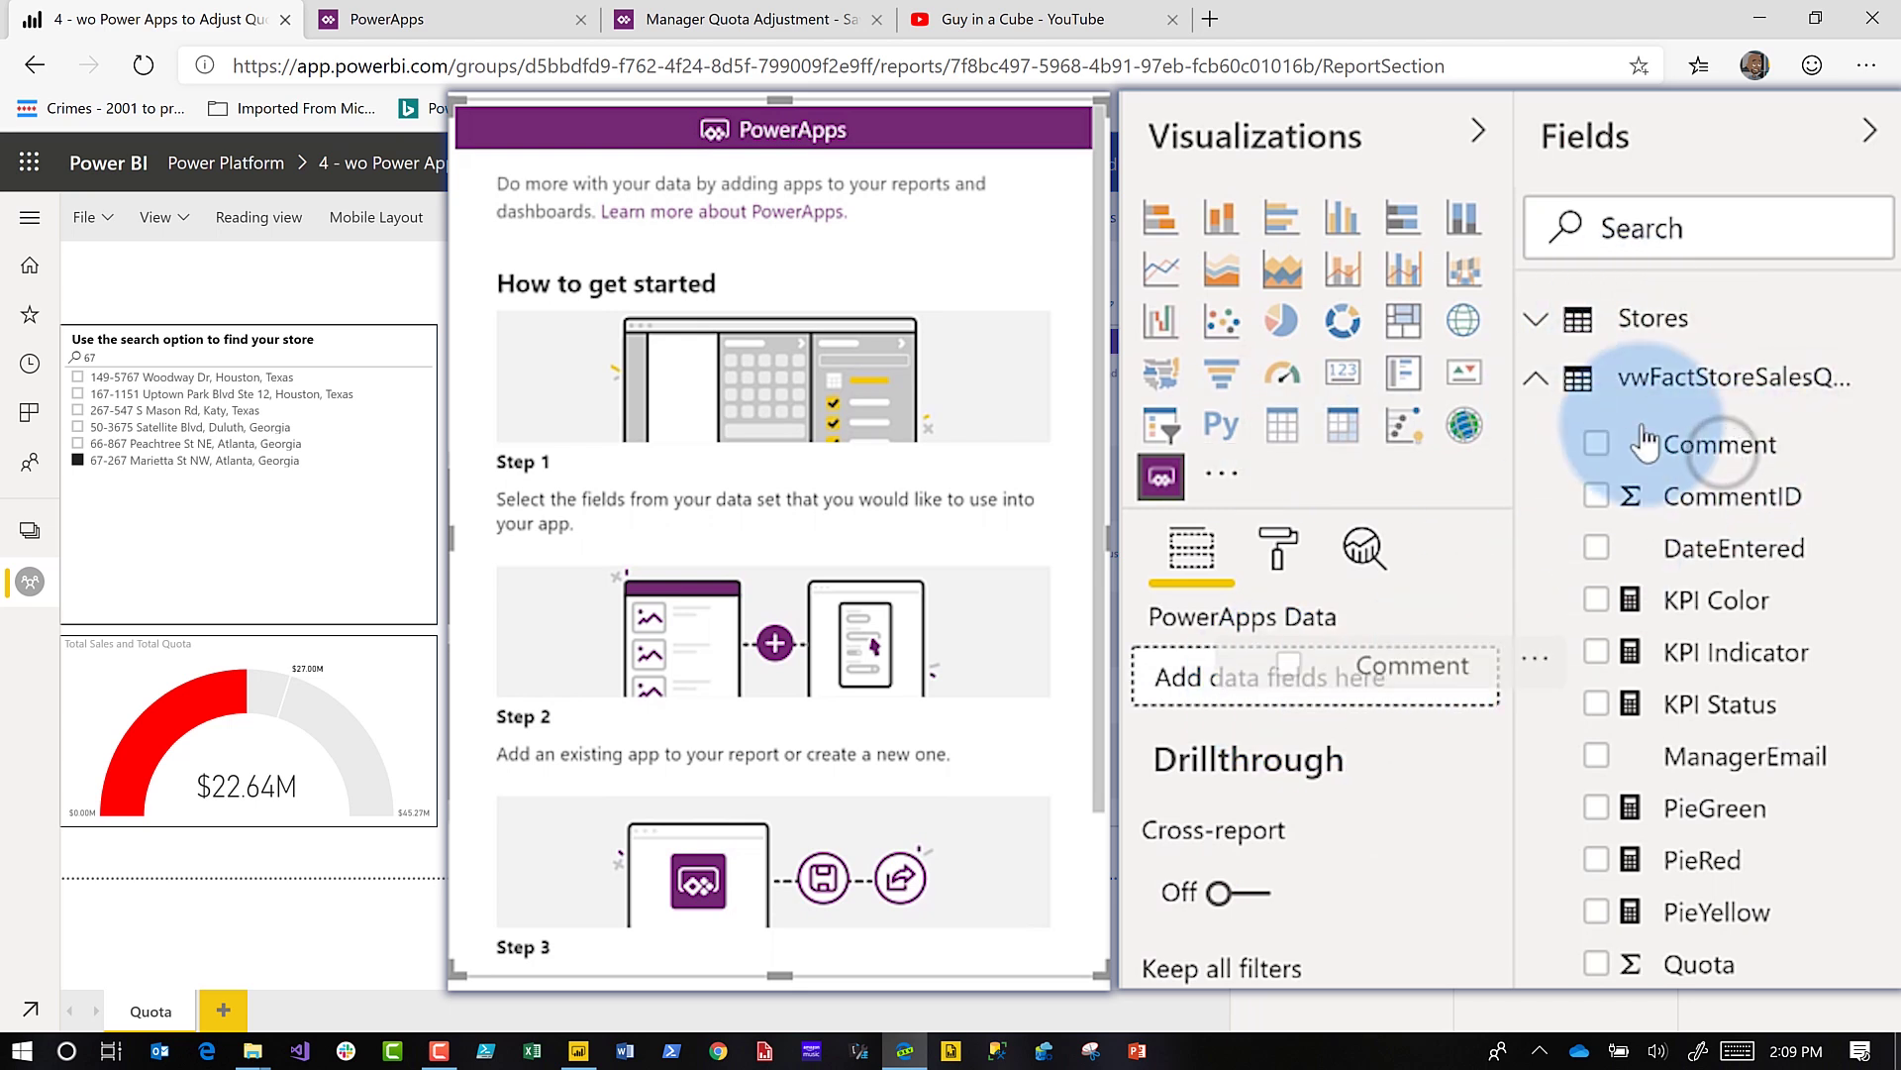
mouse_move(1763, 510)
left_mouse_down()
mouse_move(1360, 701)
mouse_move(1358, 682)
left_mouse_up()
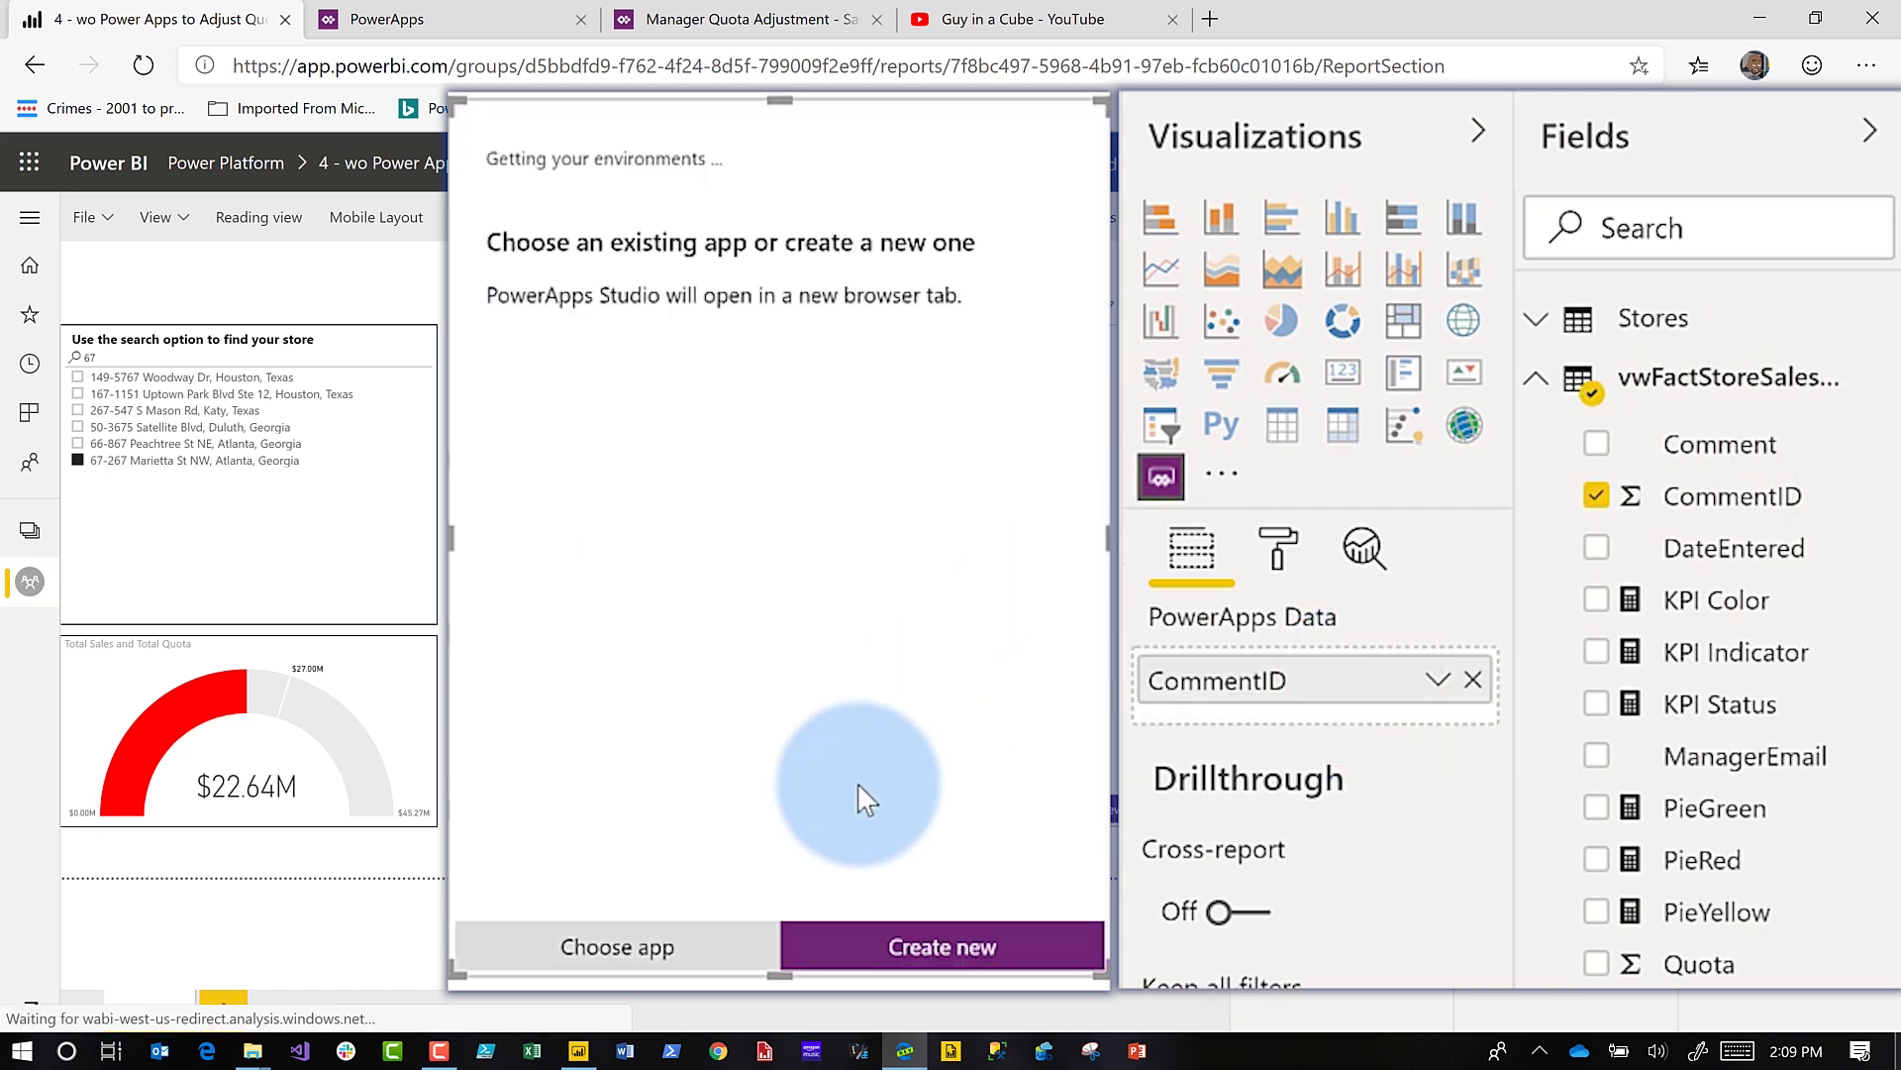
Step: Embed the existing Manager Quota Adjustment app, skipping the studio save and dismissing the share banner
left_click(967, 947)
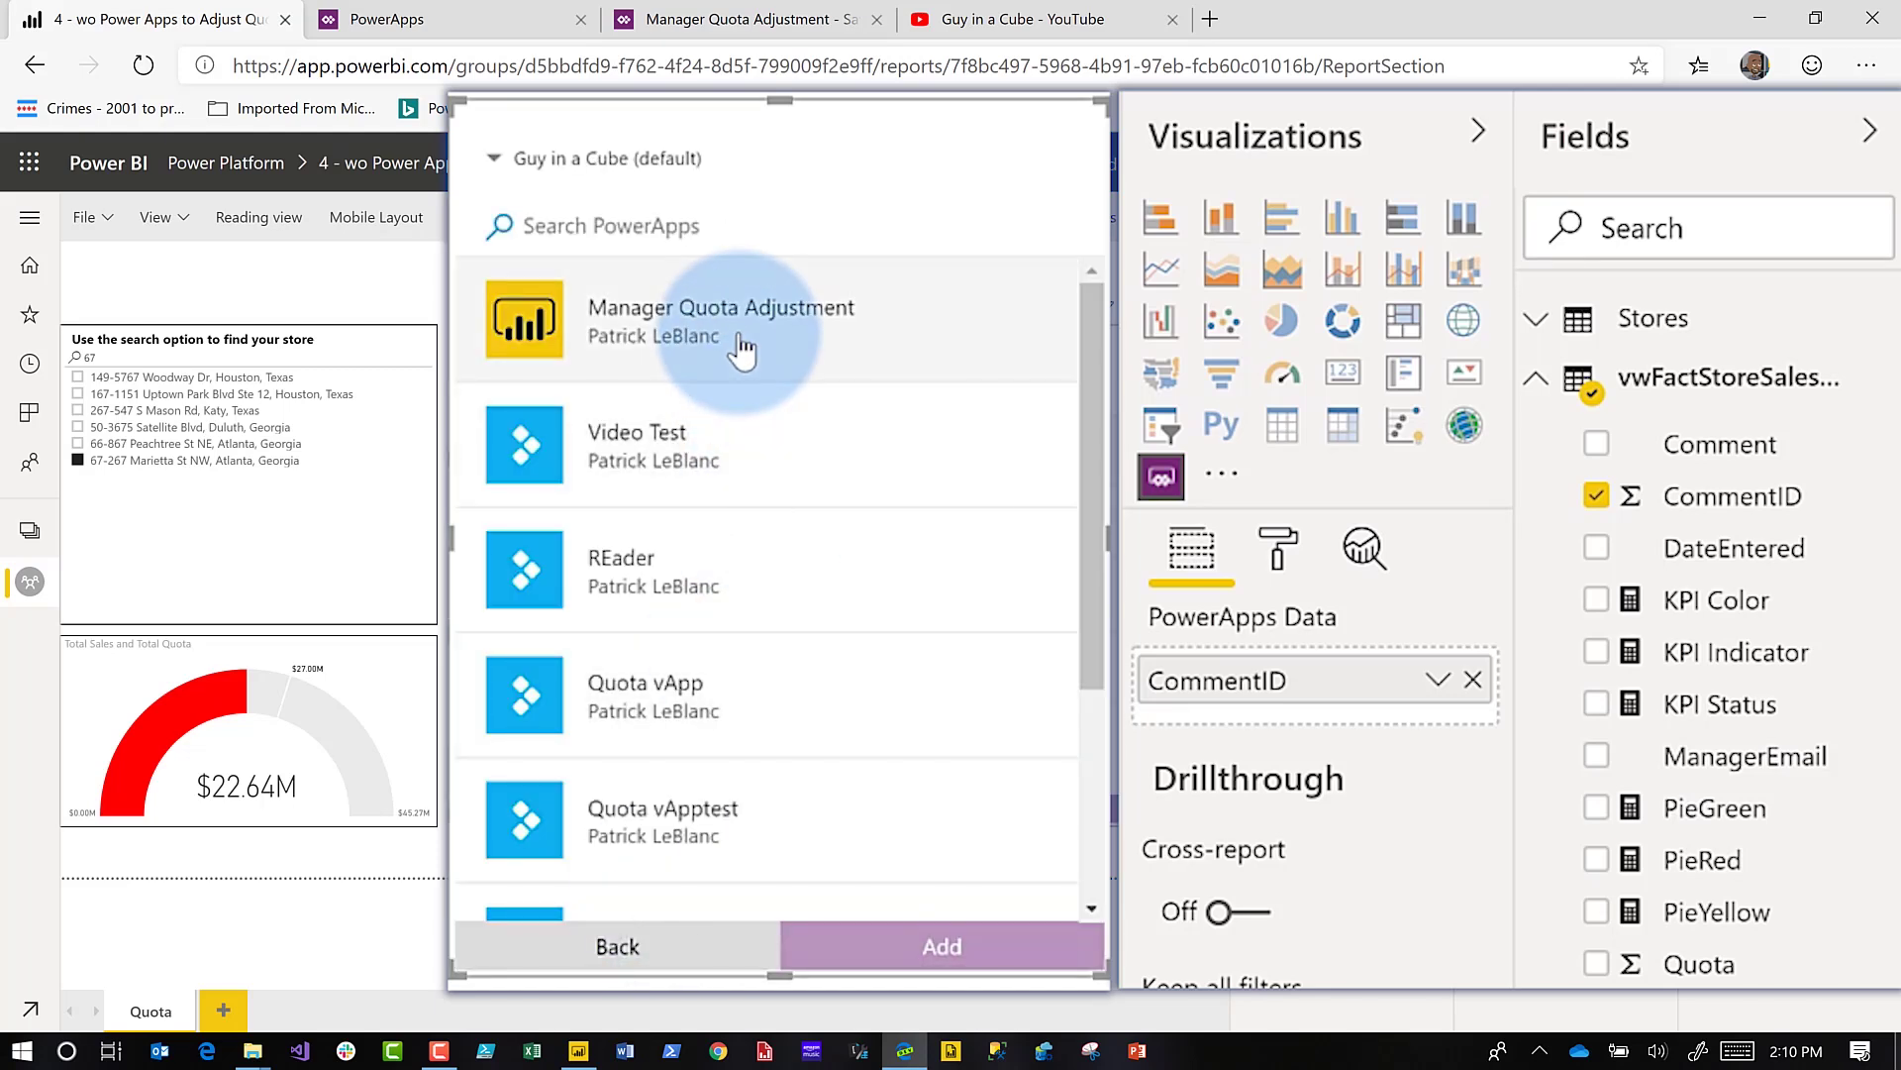
left_click(739, 333)
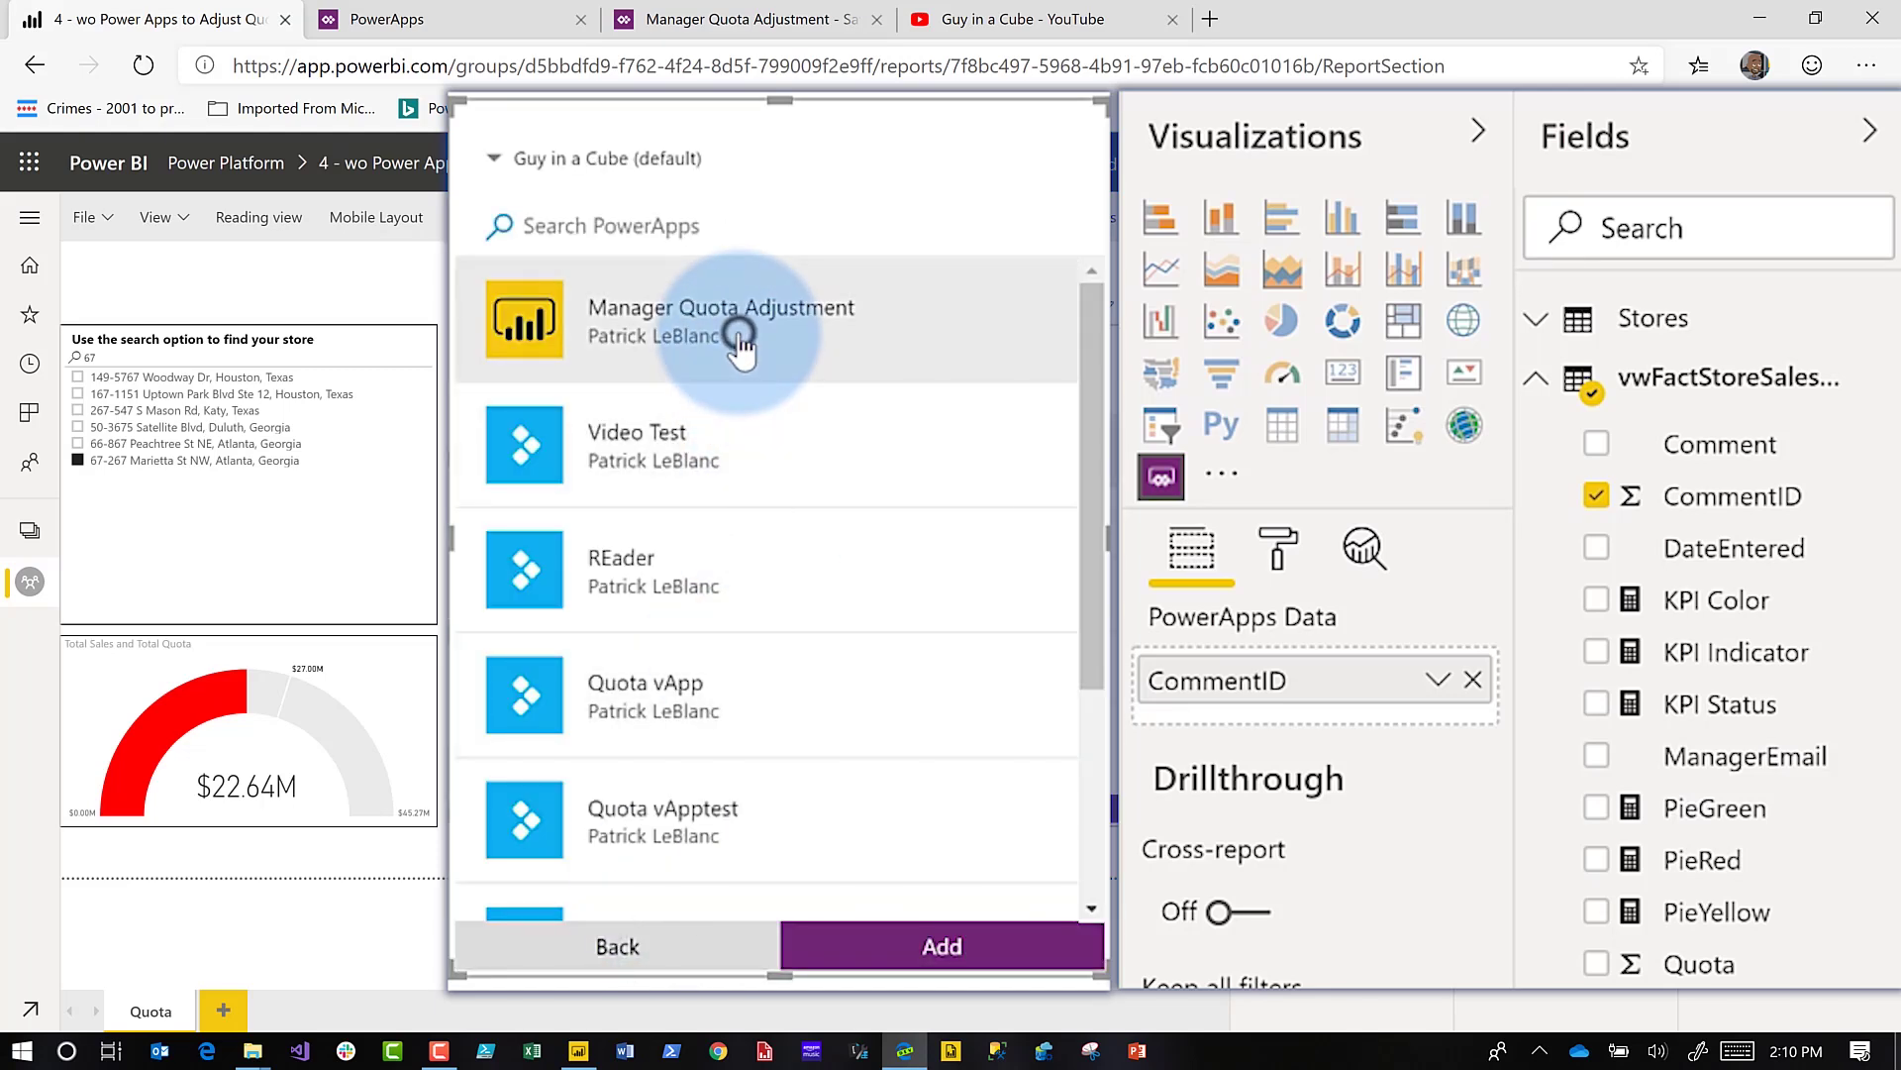
left_click(959, 939)
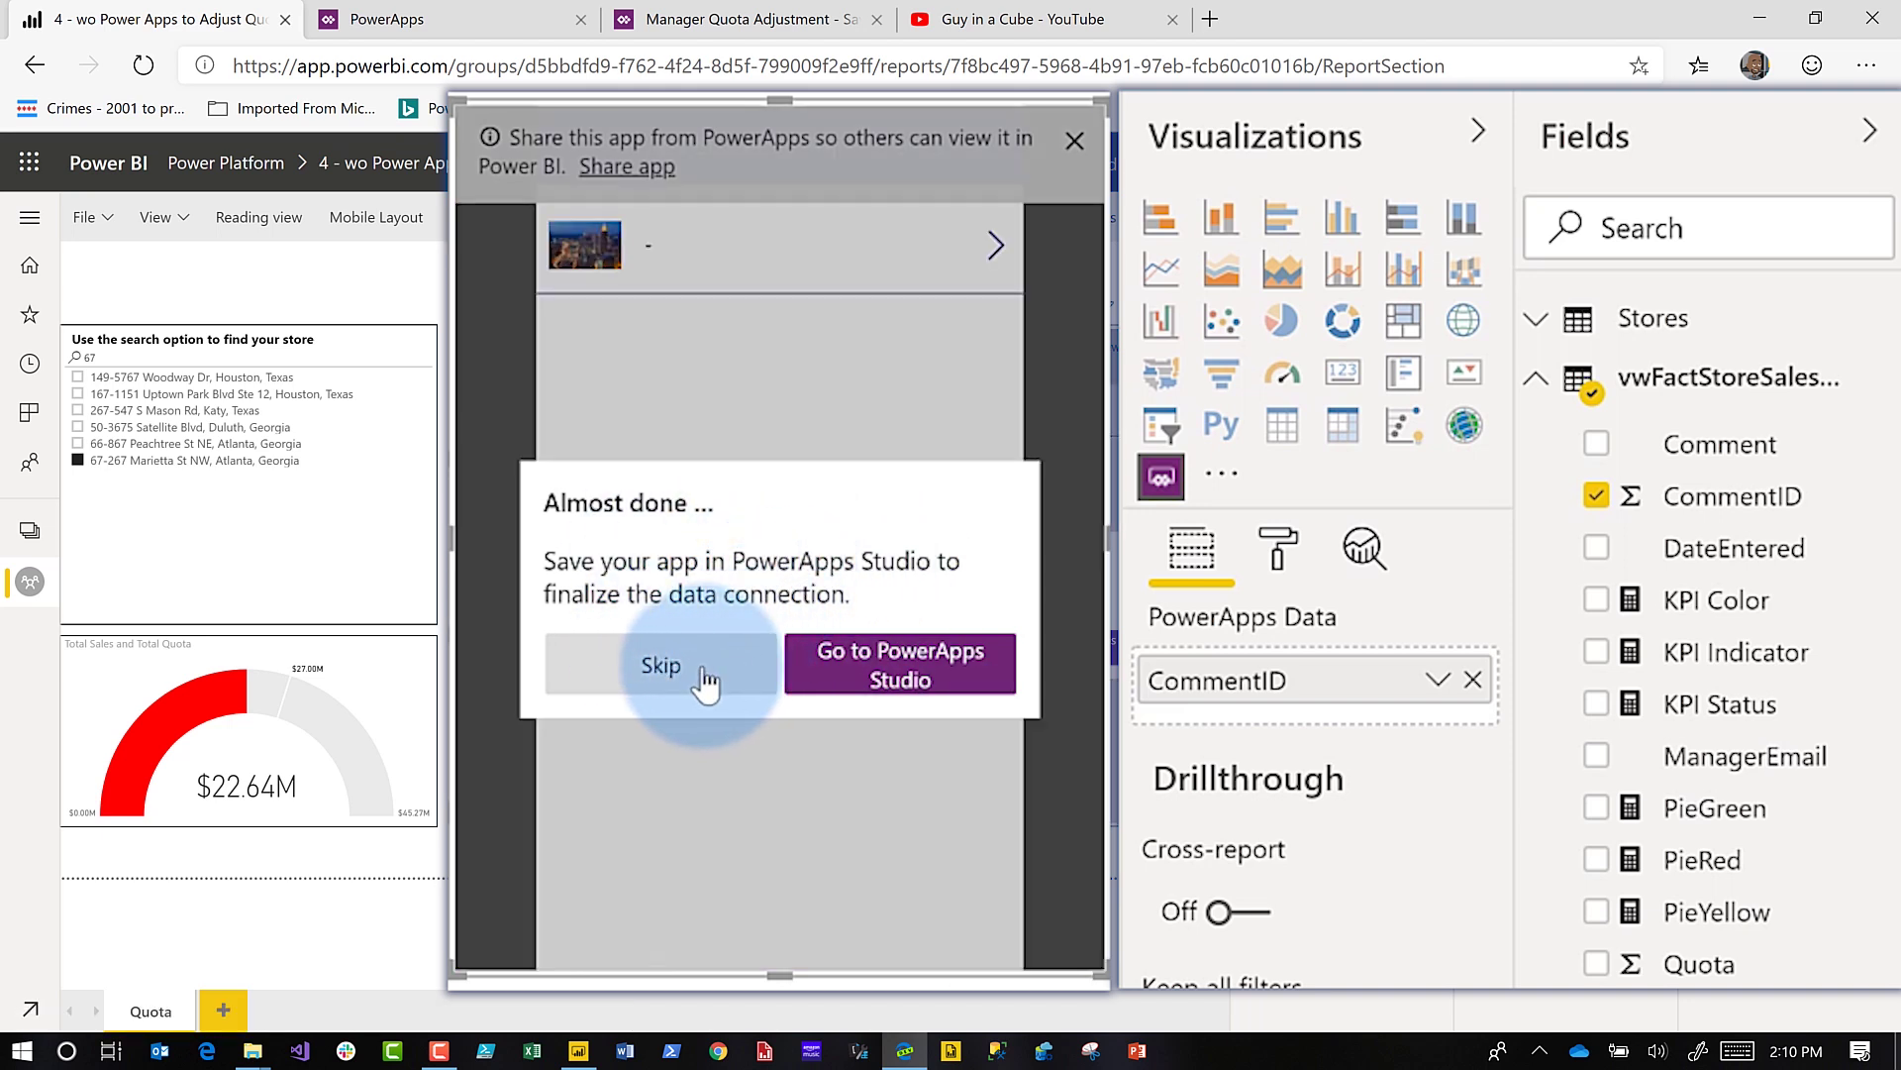
left_click(703, 679)
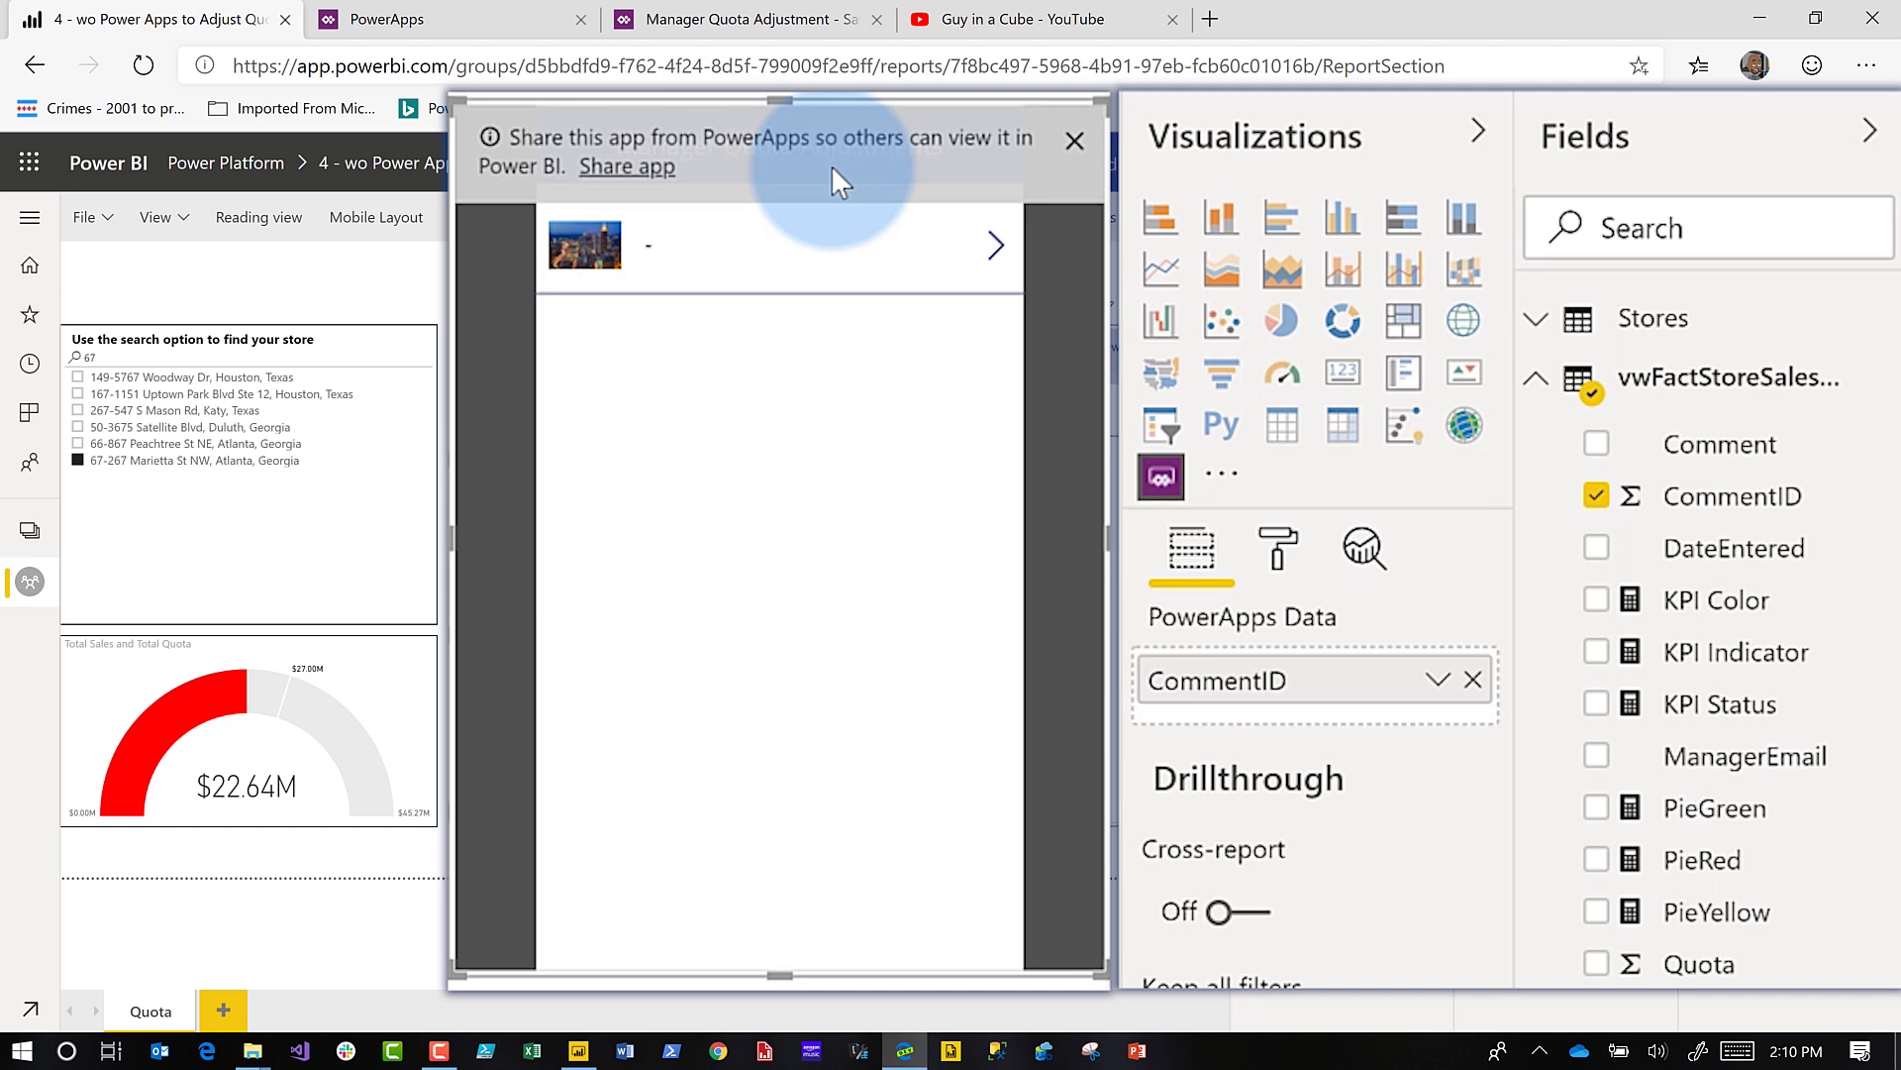
left_click(1076, 144)
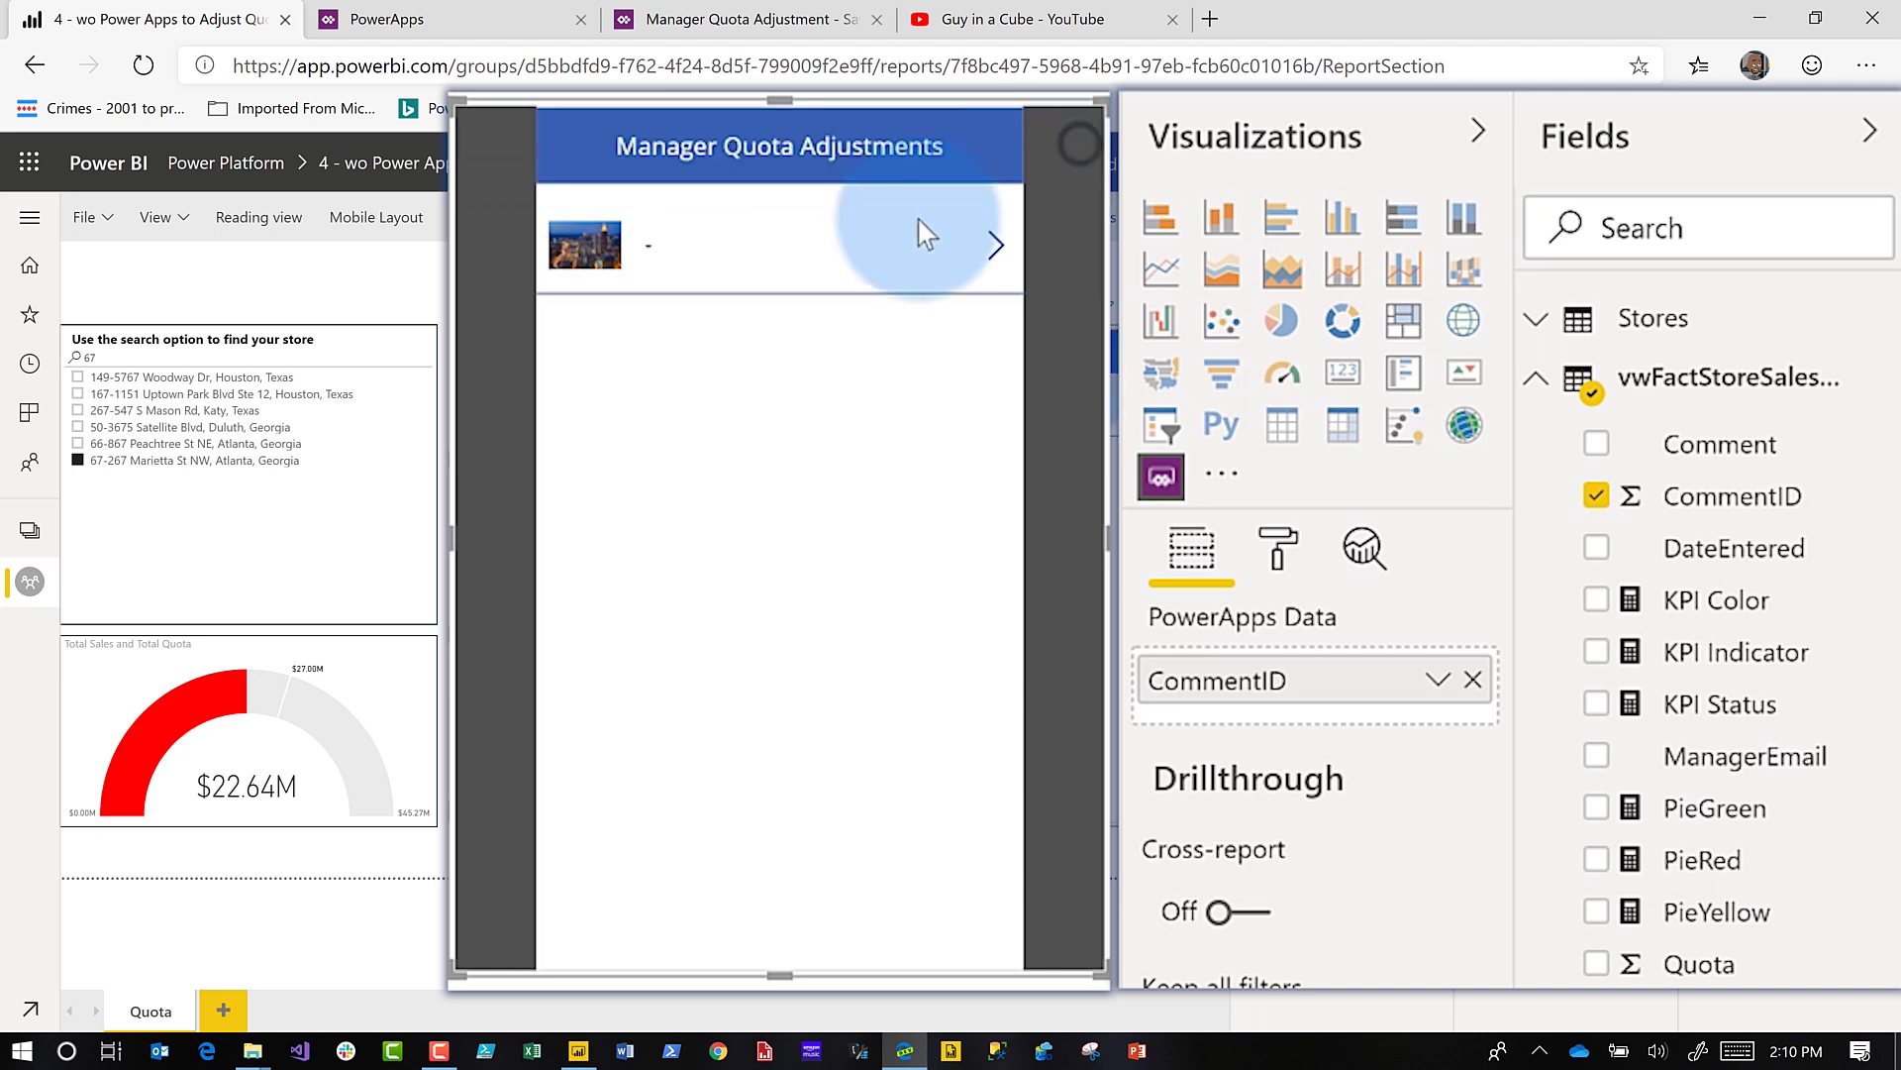
Step: Add StoreID to the PowerApps visual's data, set to Don't summarize
left_click(79, 464)
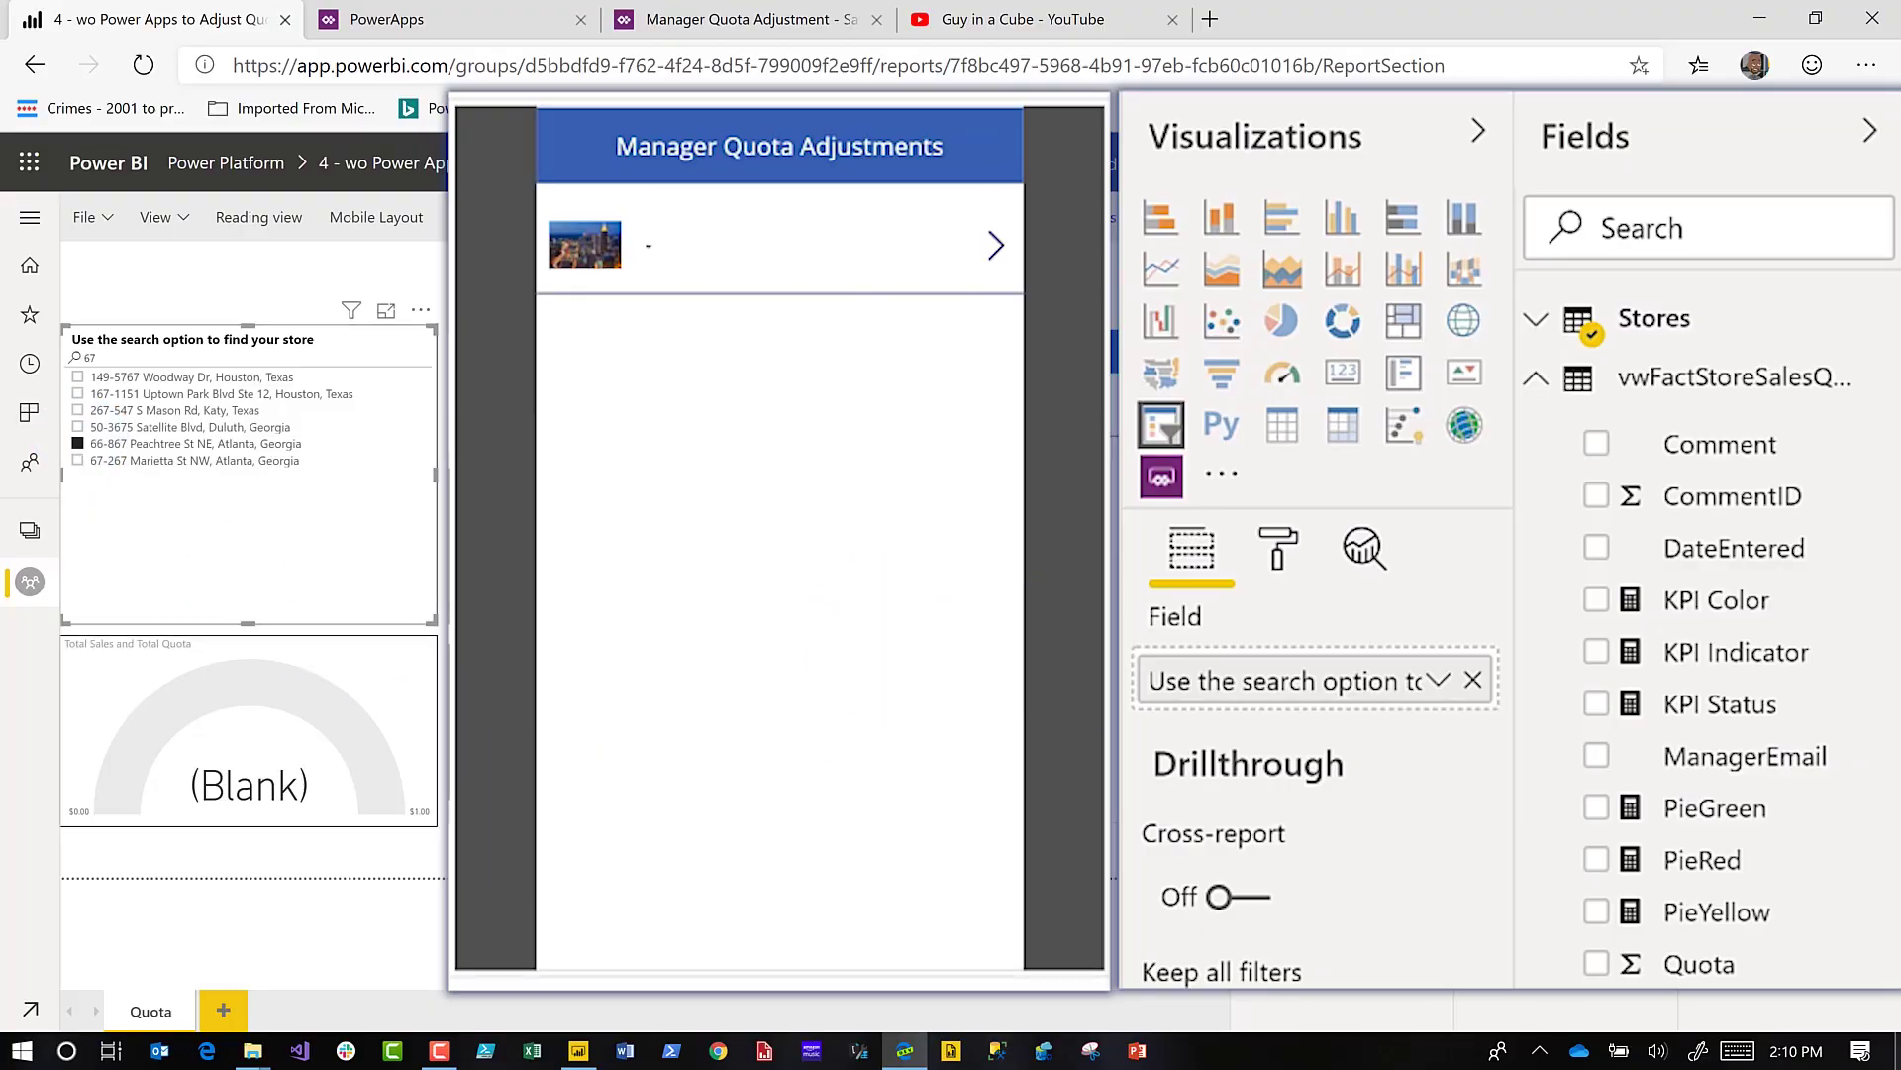
left_click(1106, 811)
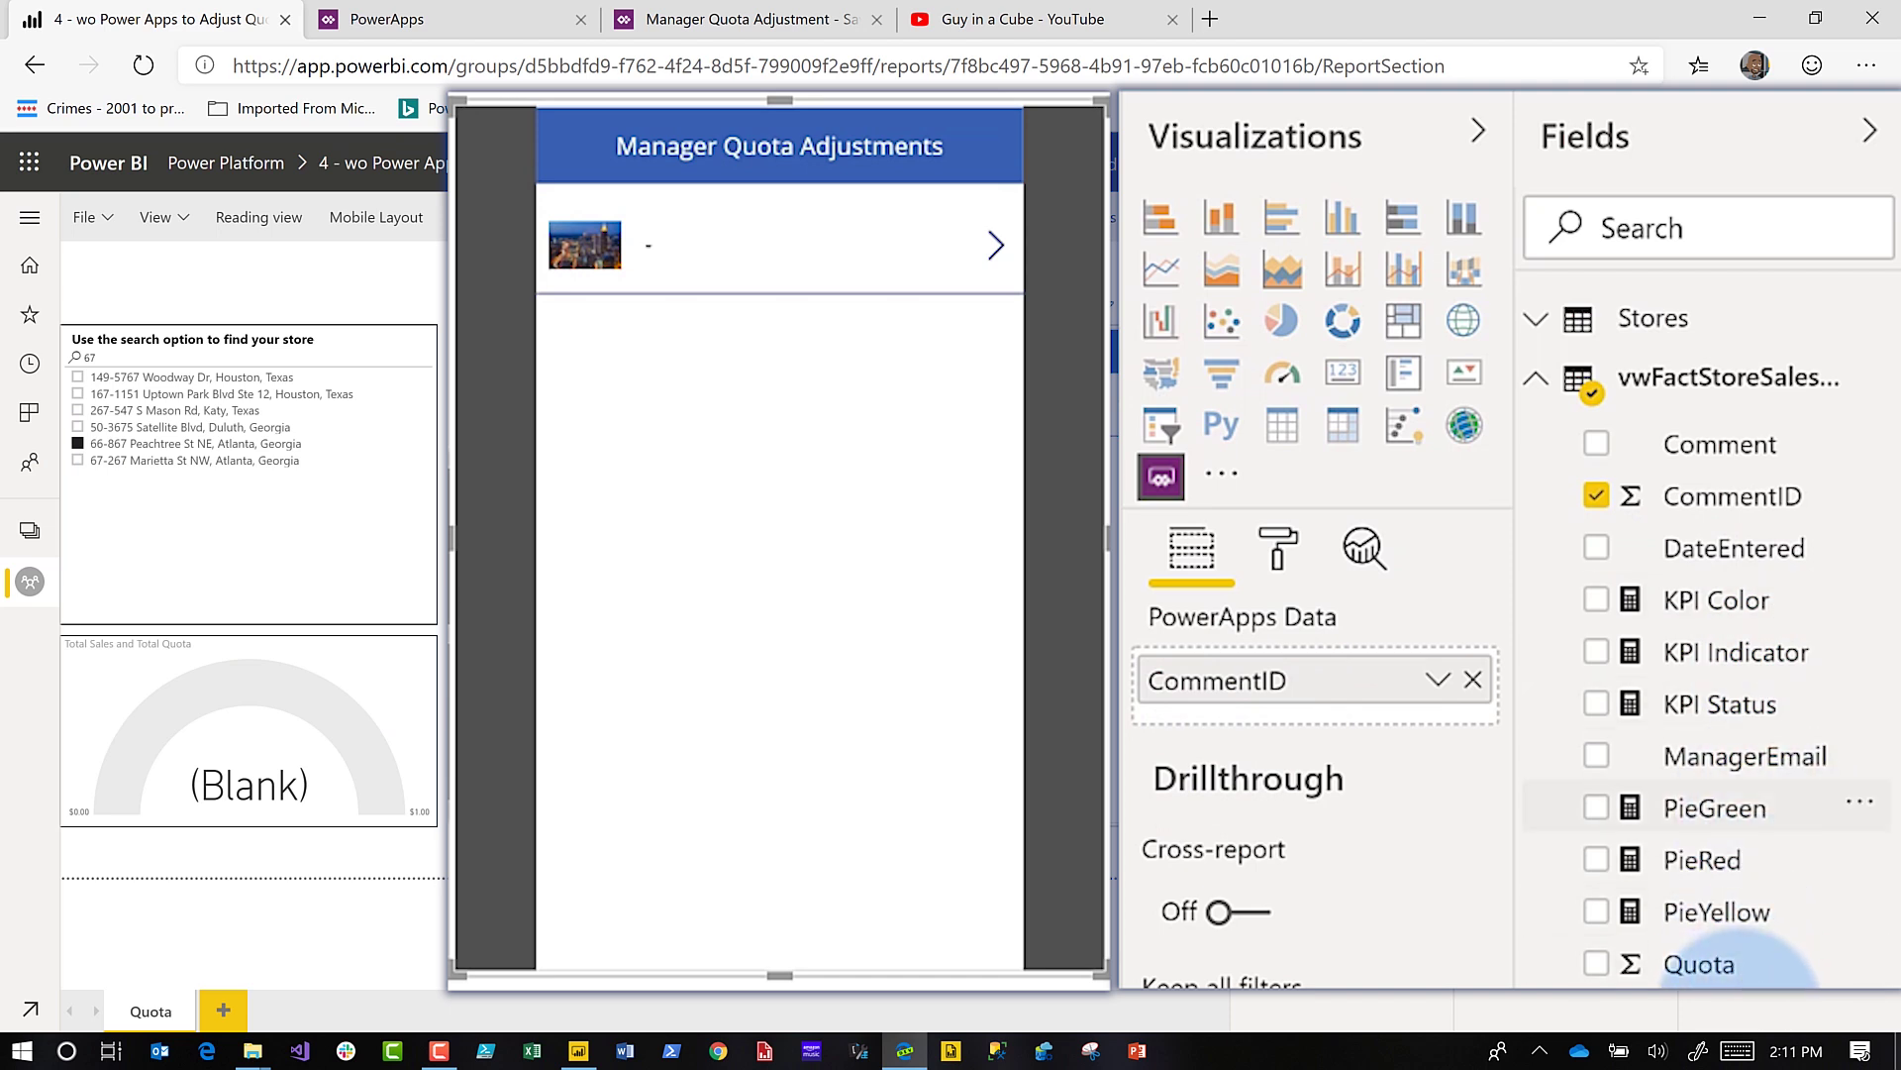
left_click_drag(1738, 1010, 1326, 715)
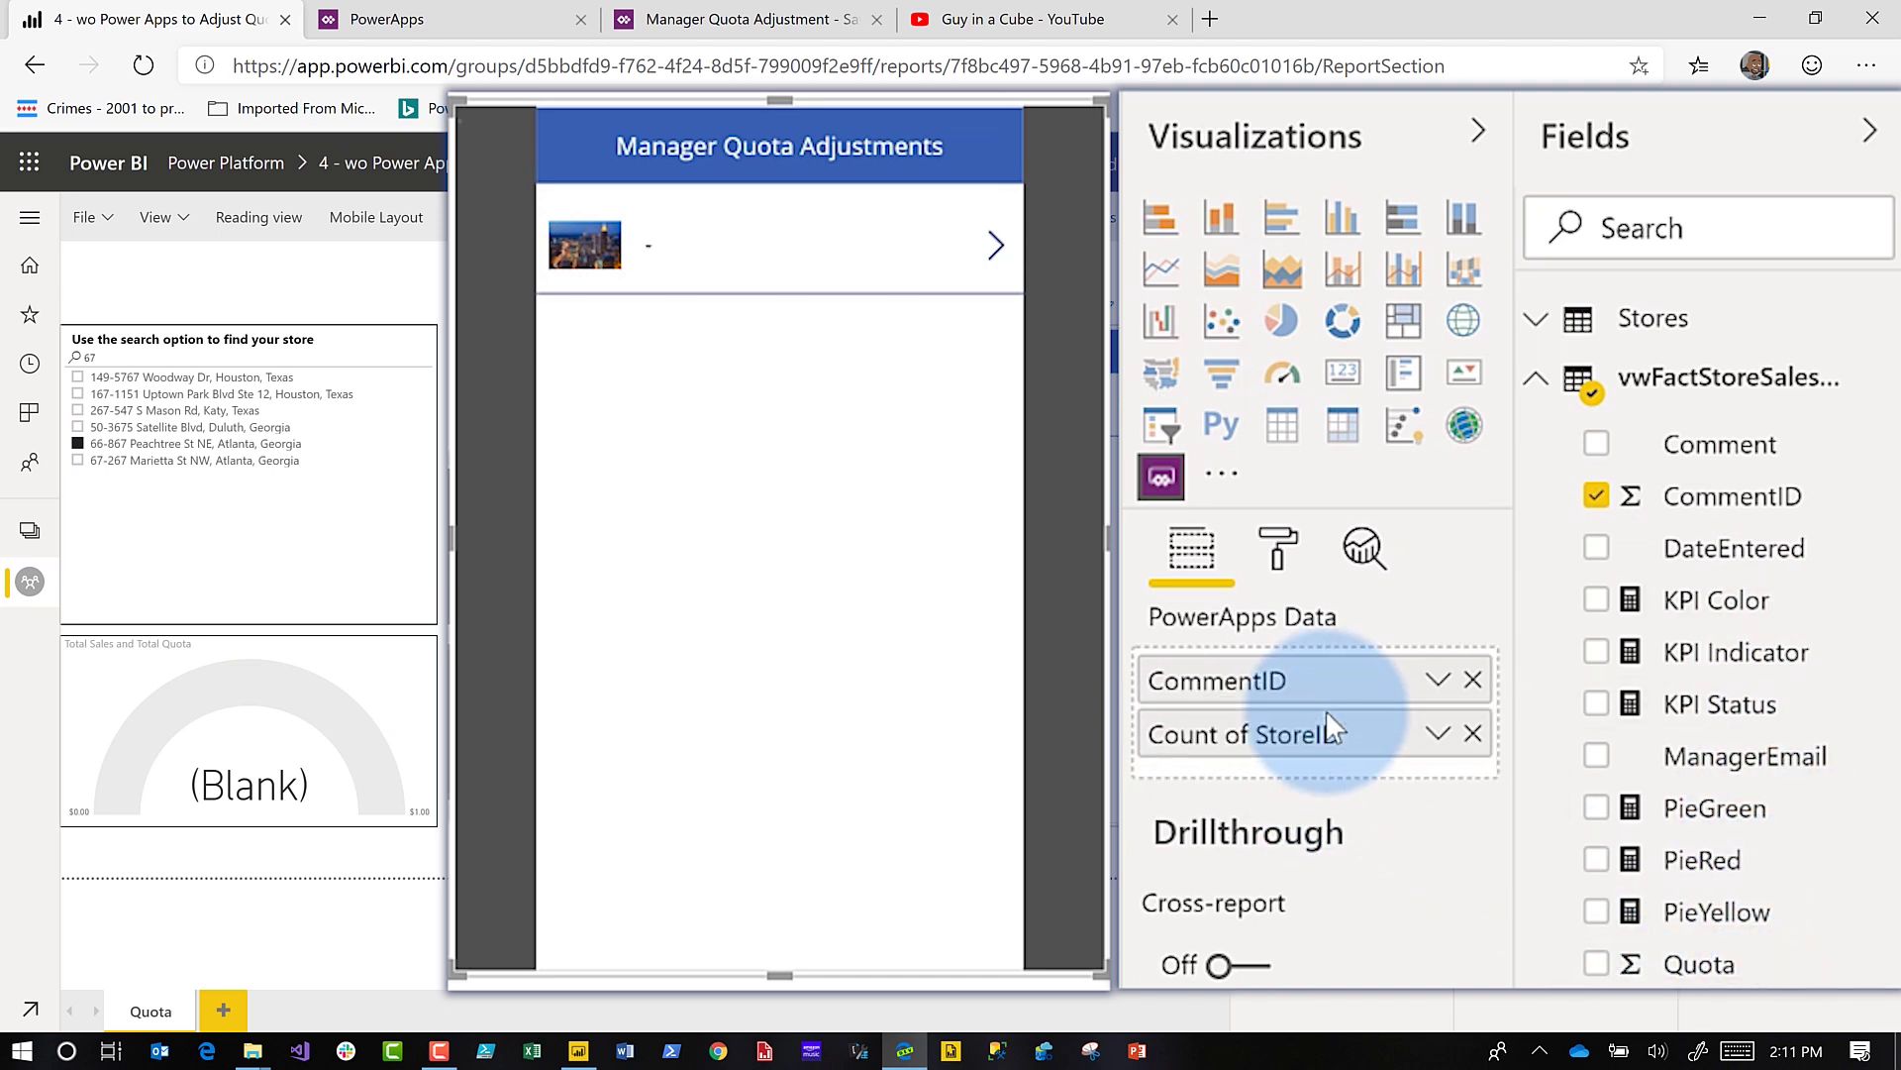
left_click(1438, 735)
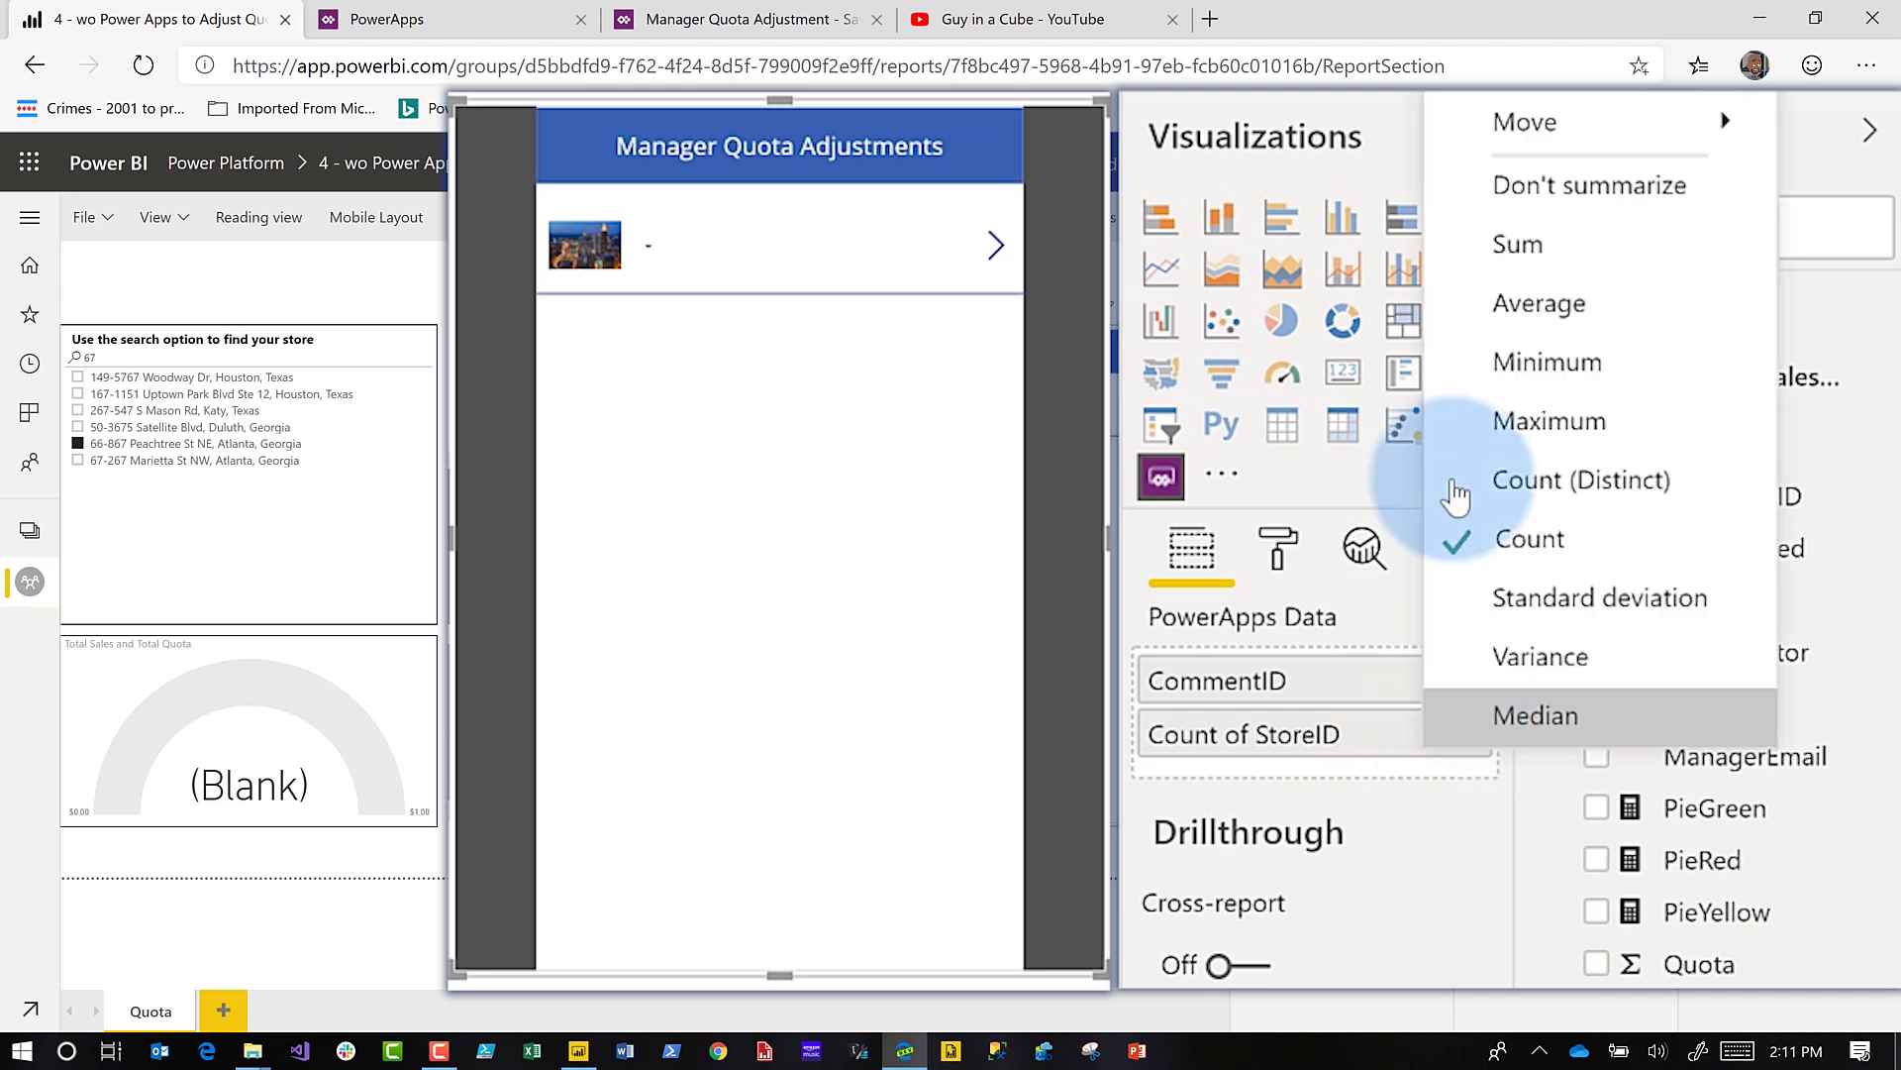
left_click(1515, 190)
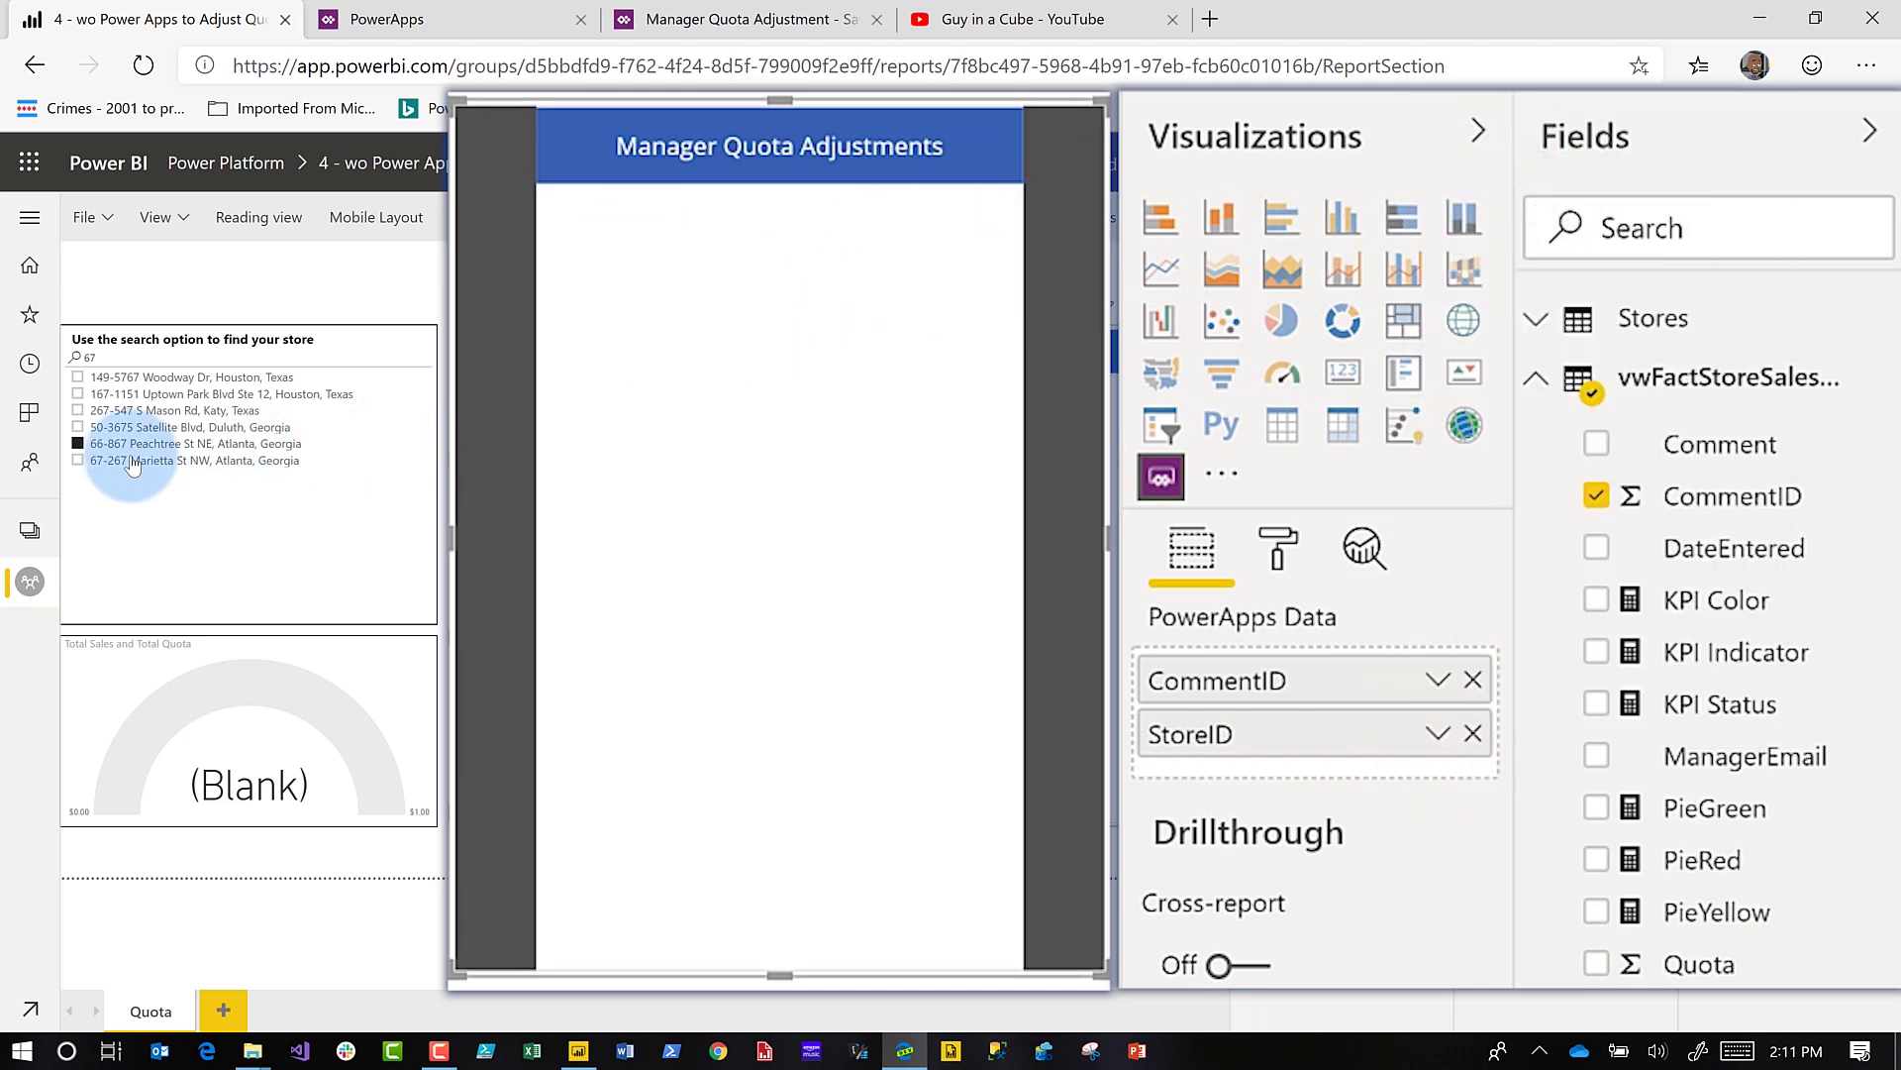
Step: Add Comment to the visual, filter to 67-267 Marietta St NW, and open store 67's form
left_click(80, 462)
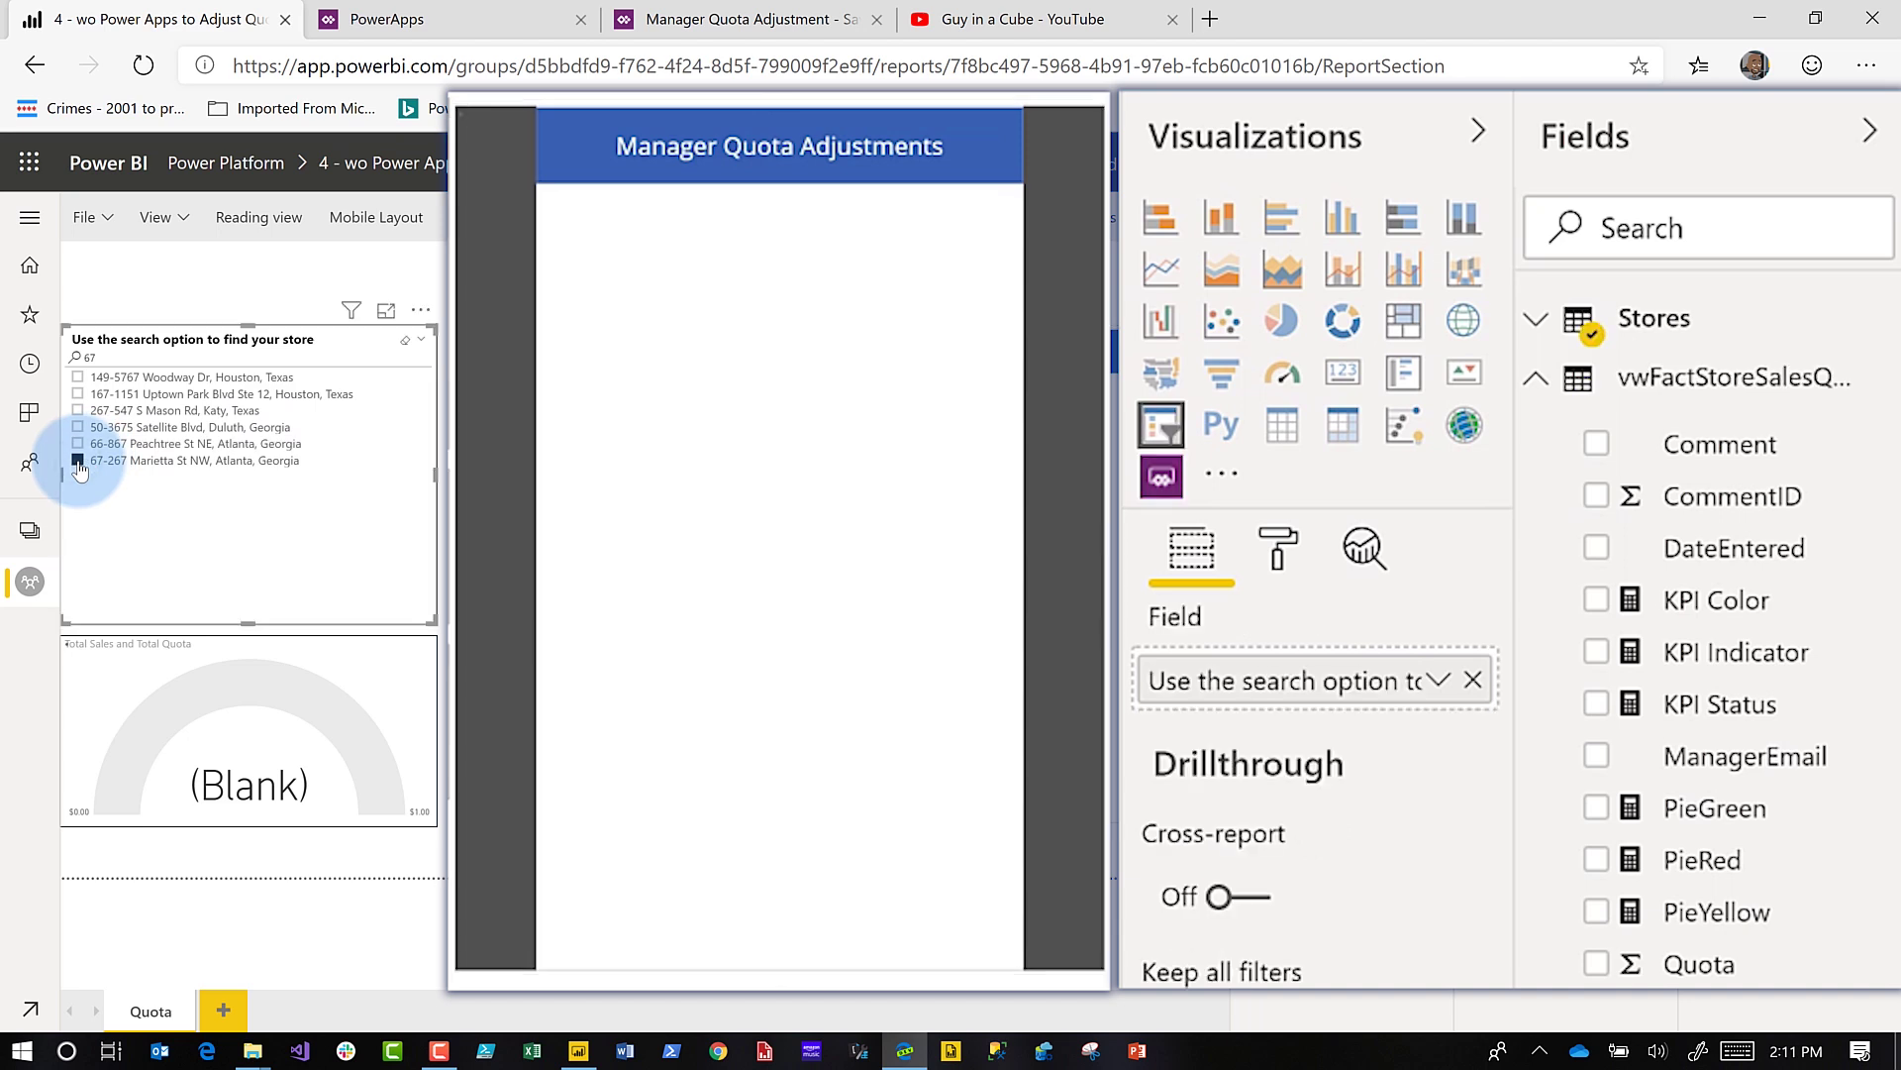
left_click(78, 462)
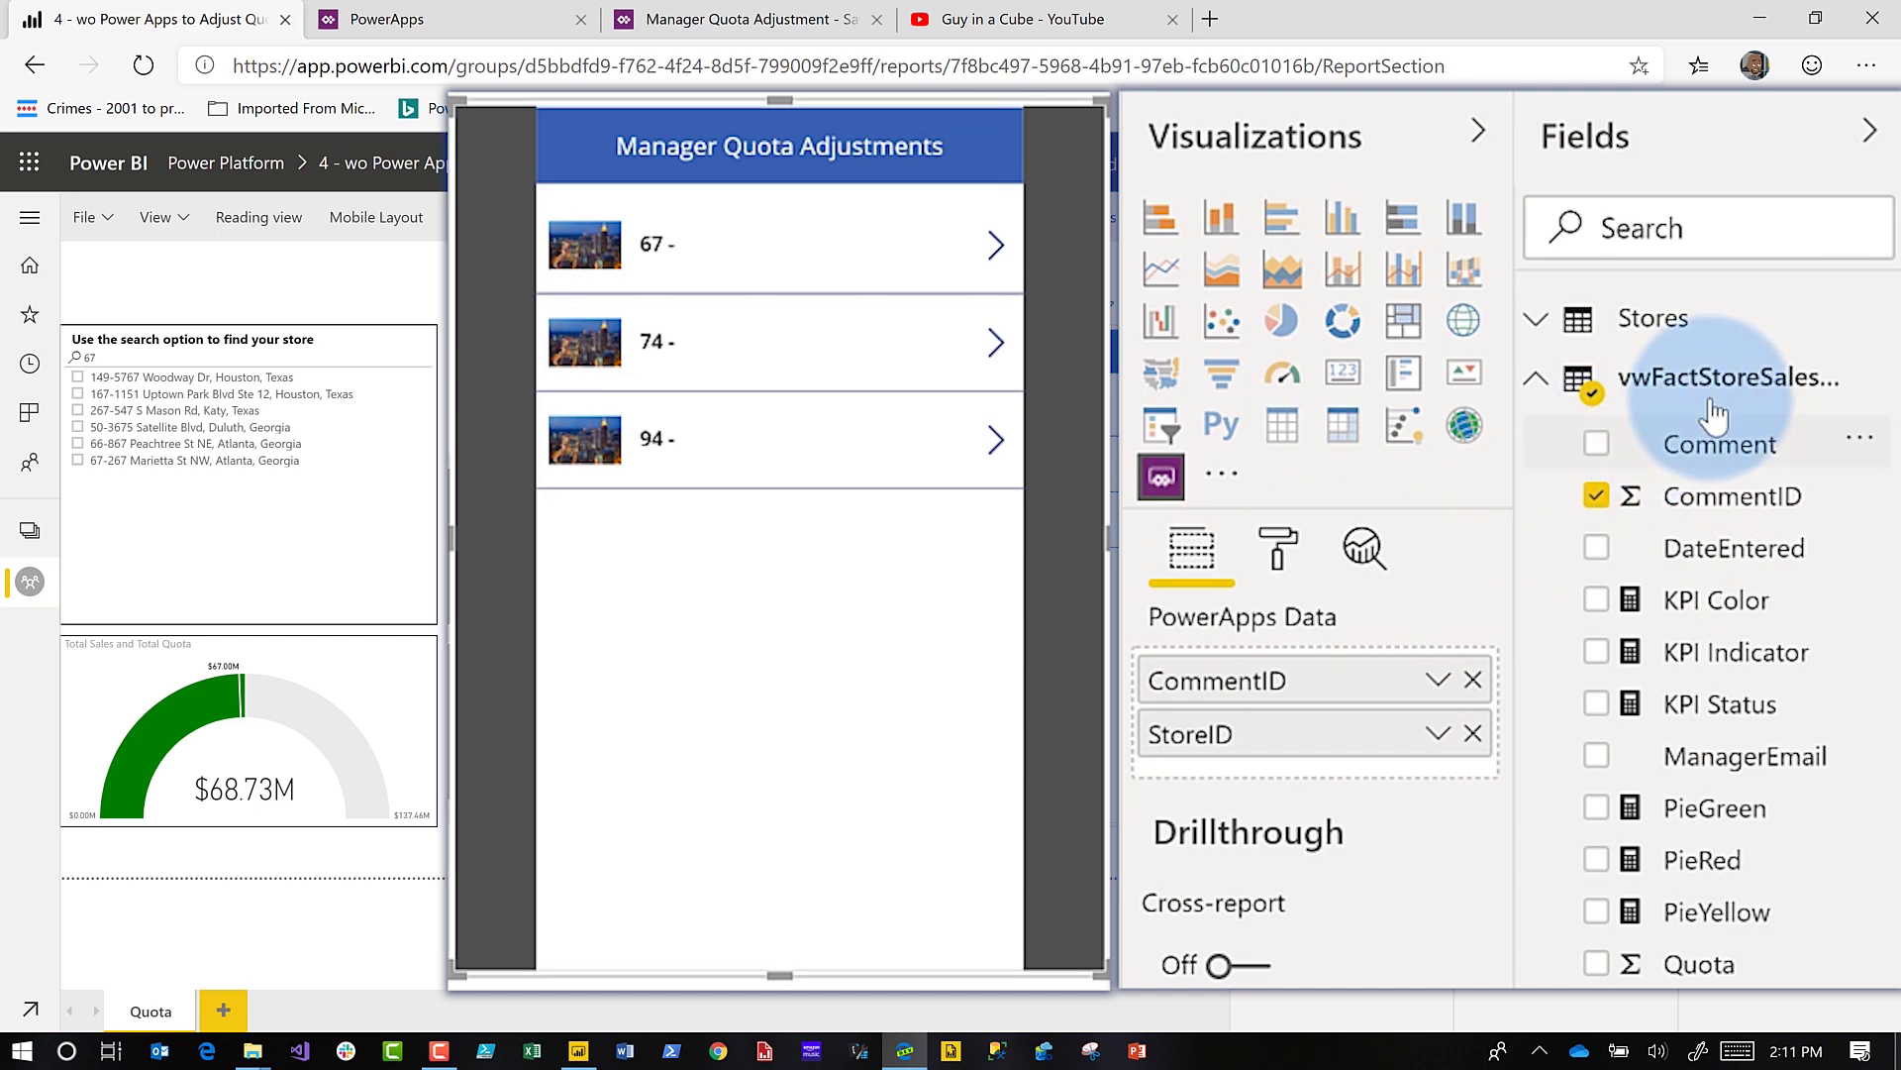
mouse_move(1388, 706)
left_mouse_down()
mouse_move(1342, 783)
mouse_move(1357, 779)
left_mouse_up()
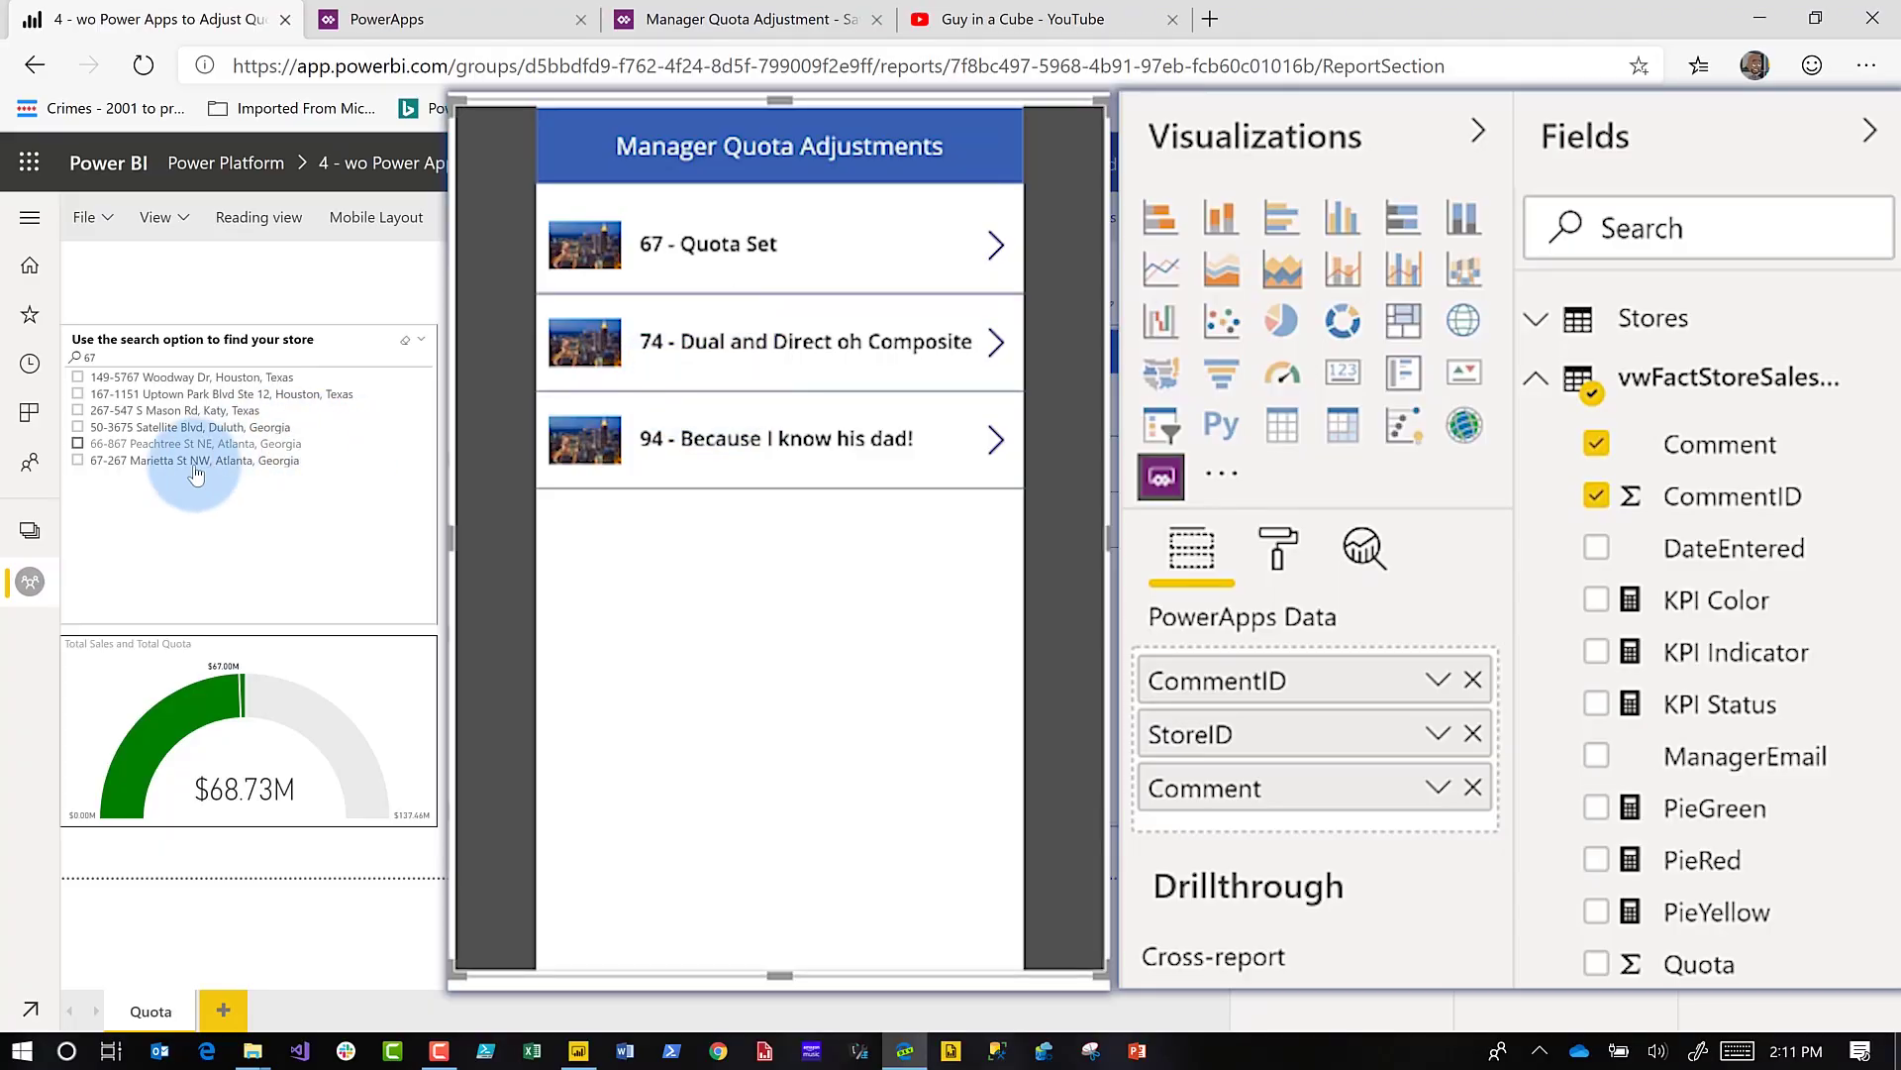
left_click(77, 460)
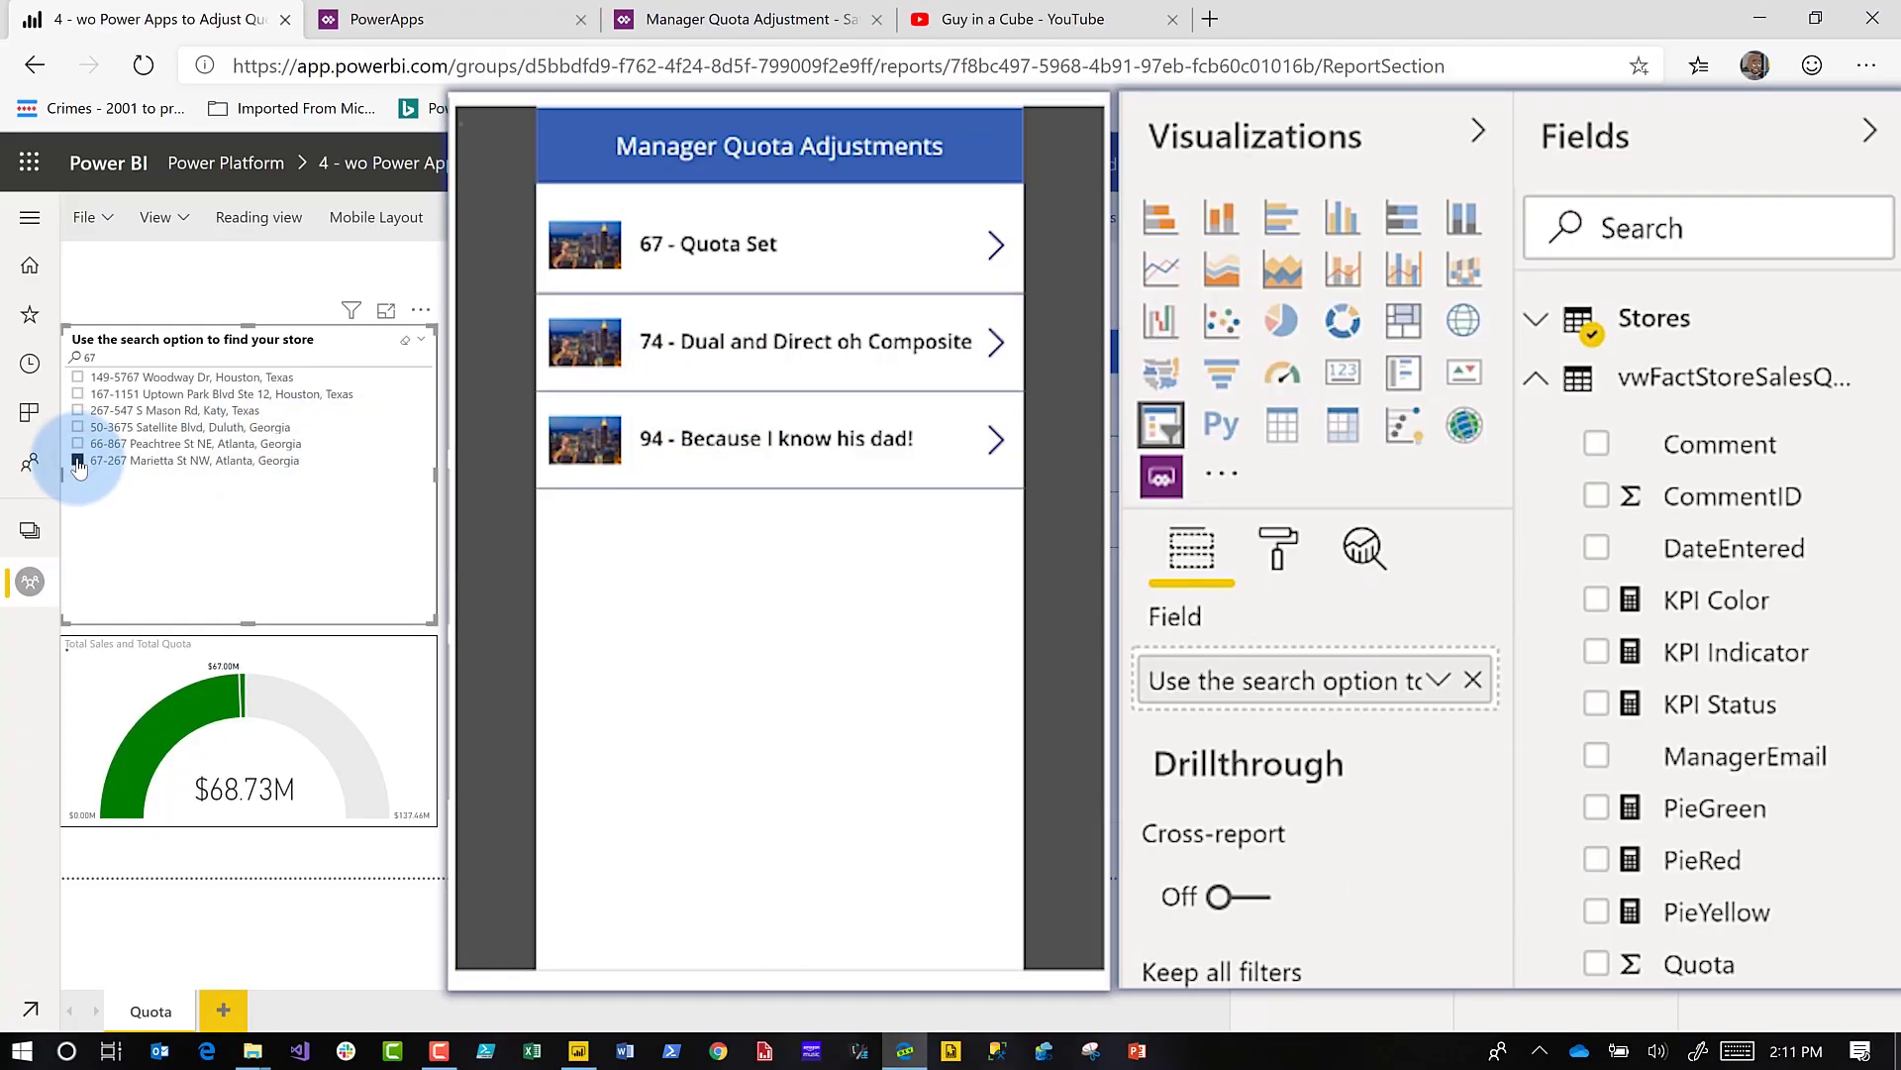
left_click(996, 244)
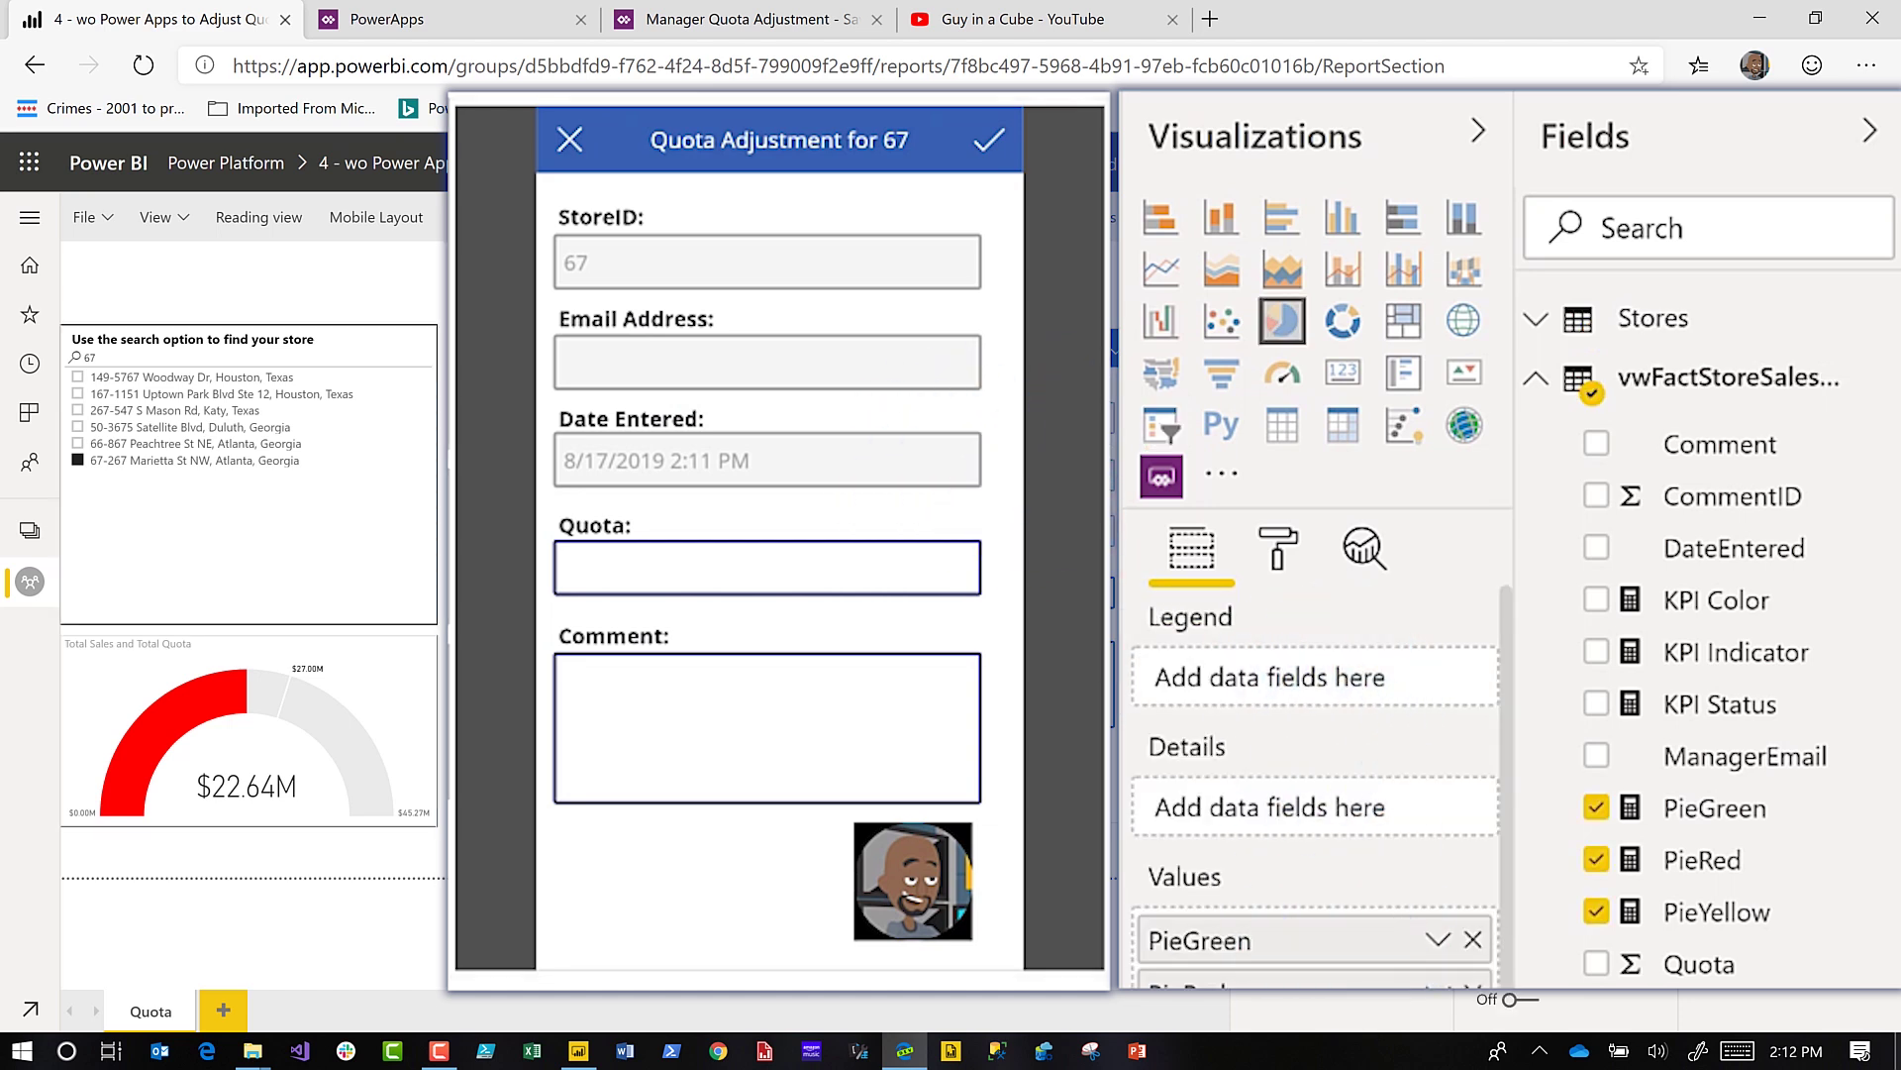
left_click(1076, 535)
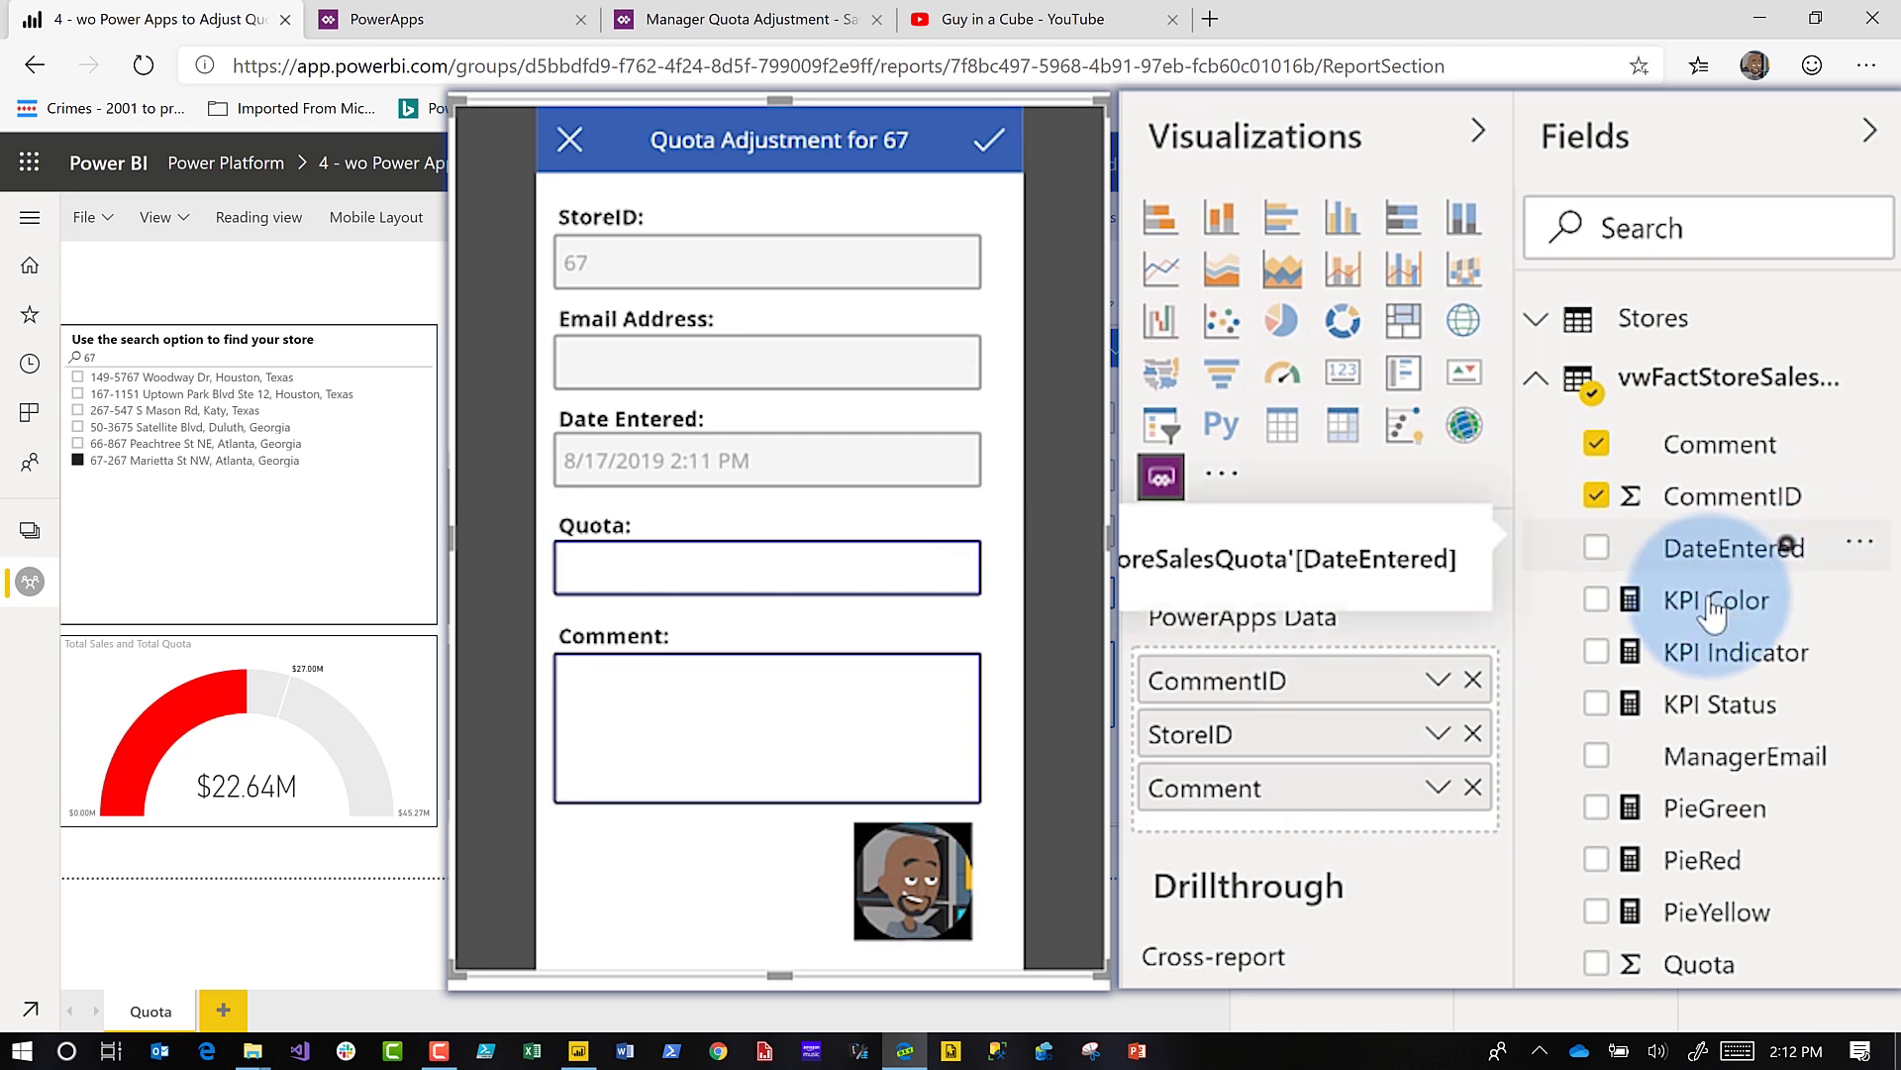
Step: Add DateEntered, ManagerEmail, Quota and Comment to the PowerApps visual's Data well
left_click_drag(1793, 558, 1392, 817)
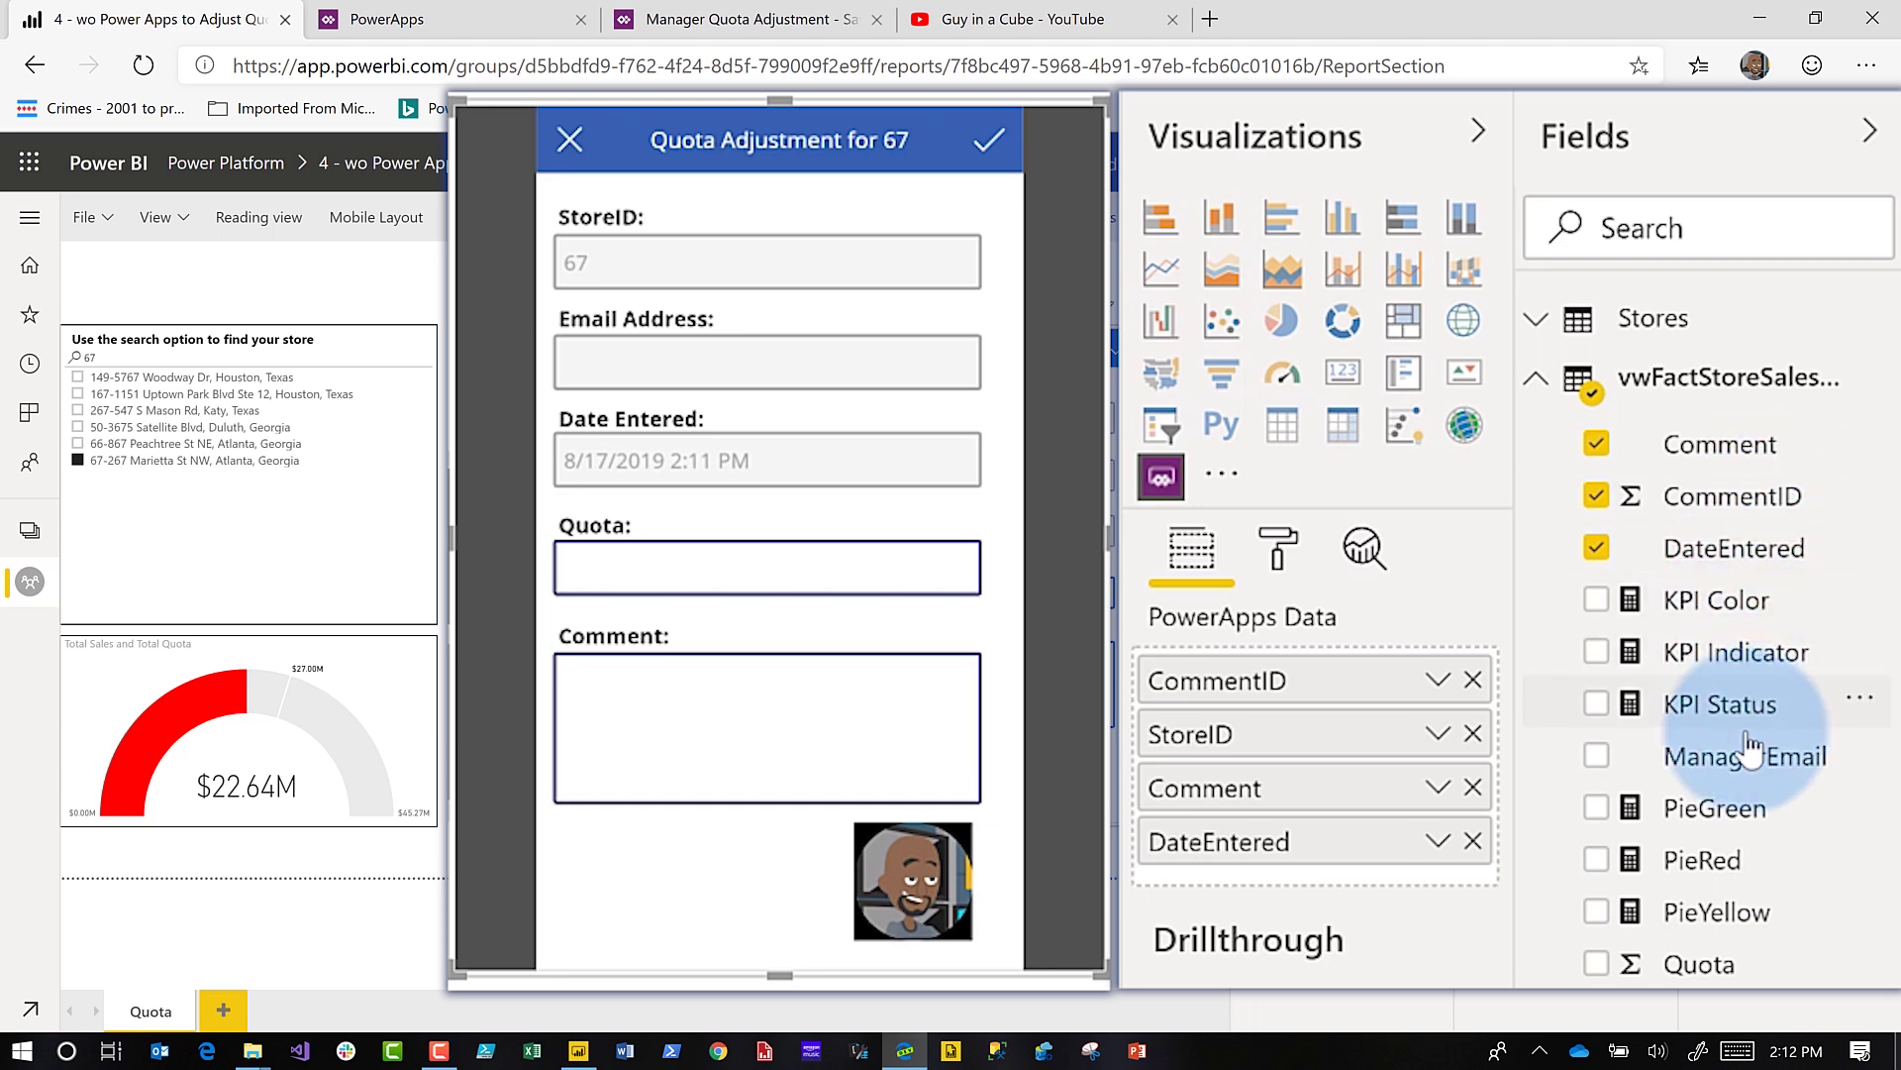
left_click_drag(1750, 750, 1316, 870)
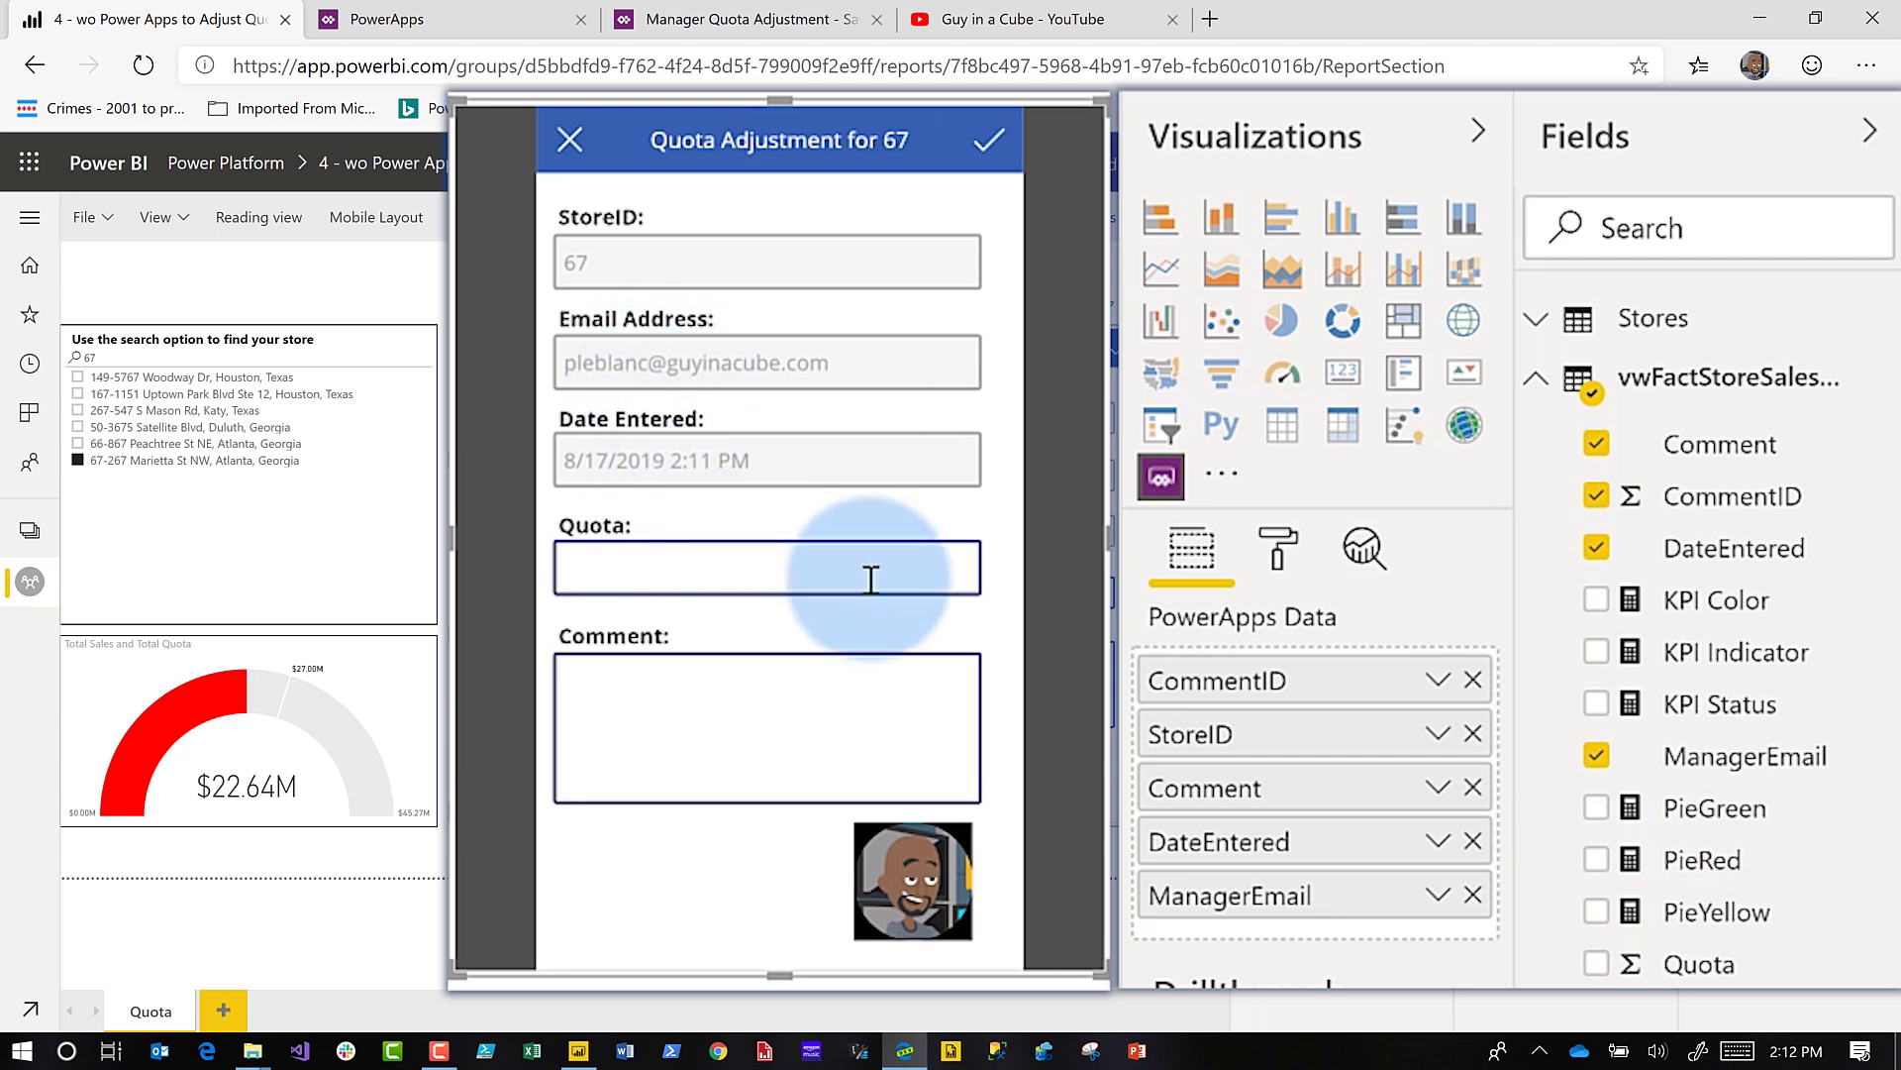
left_click_drag(1697, 965, 1345, 924)
type("27000000")
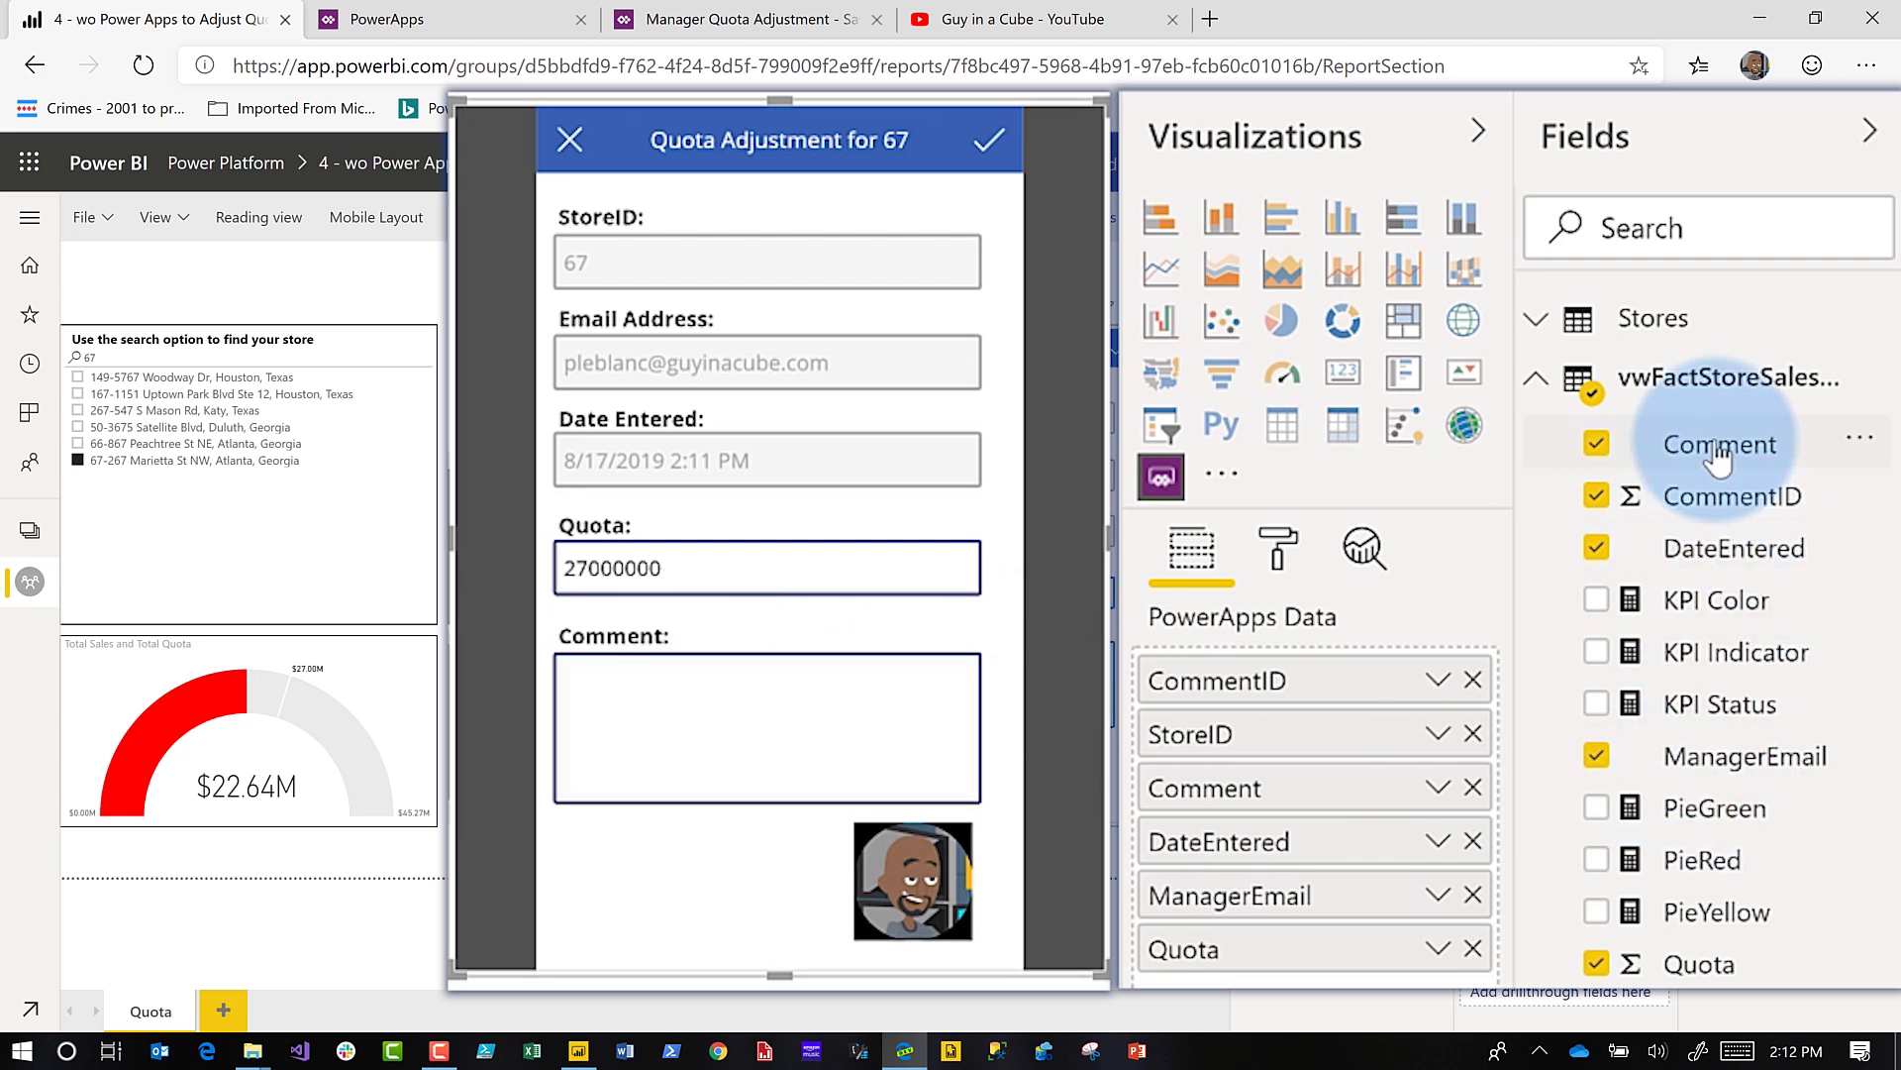
left_click_drag(1718, 453, 1345, 951)
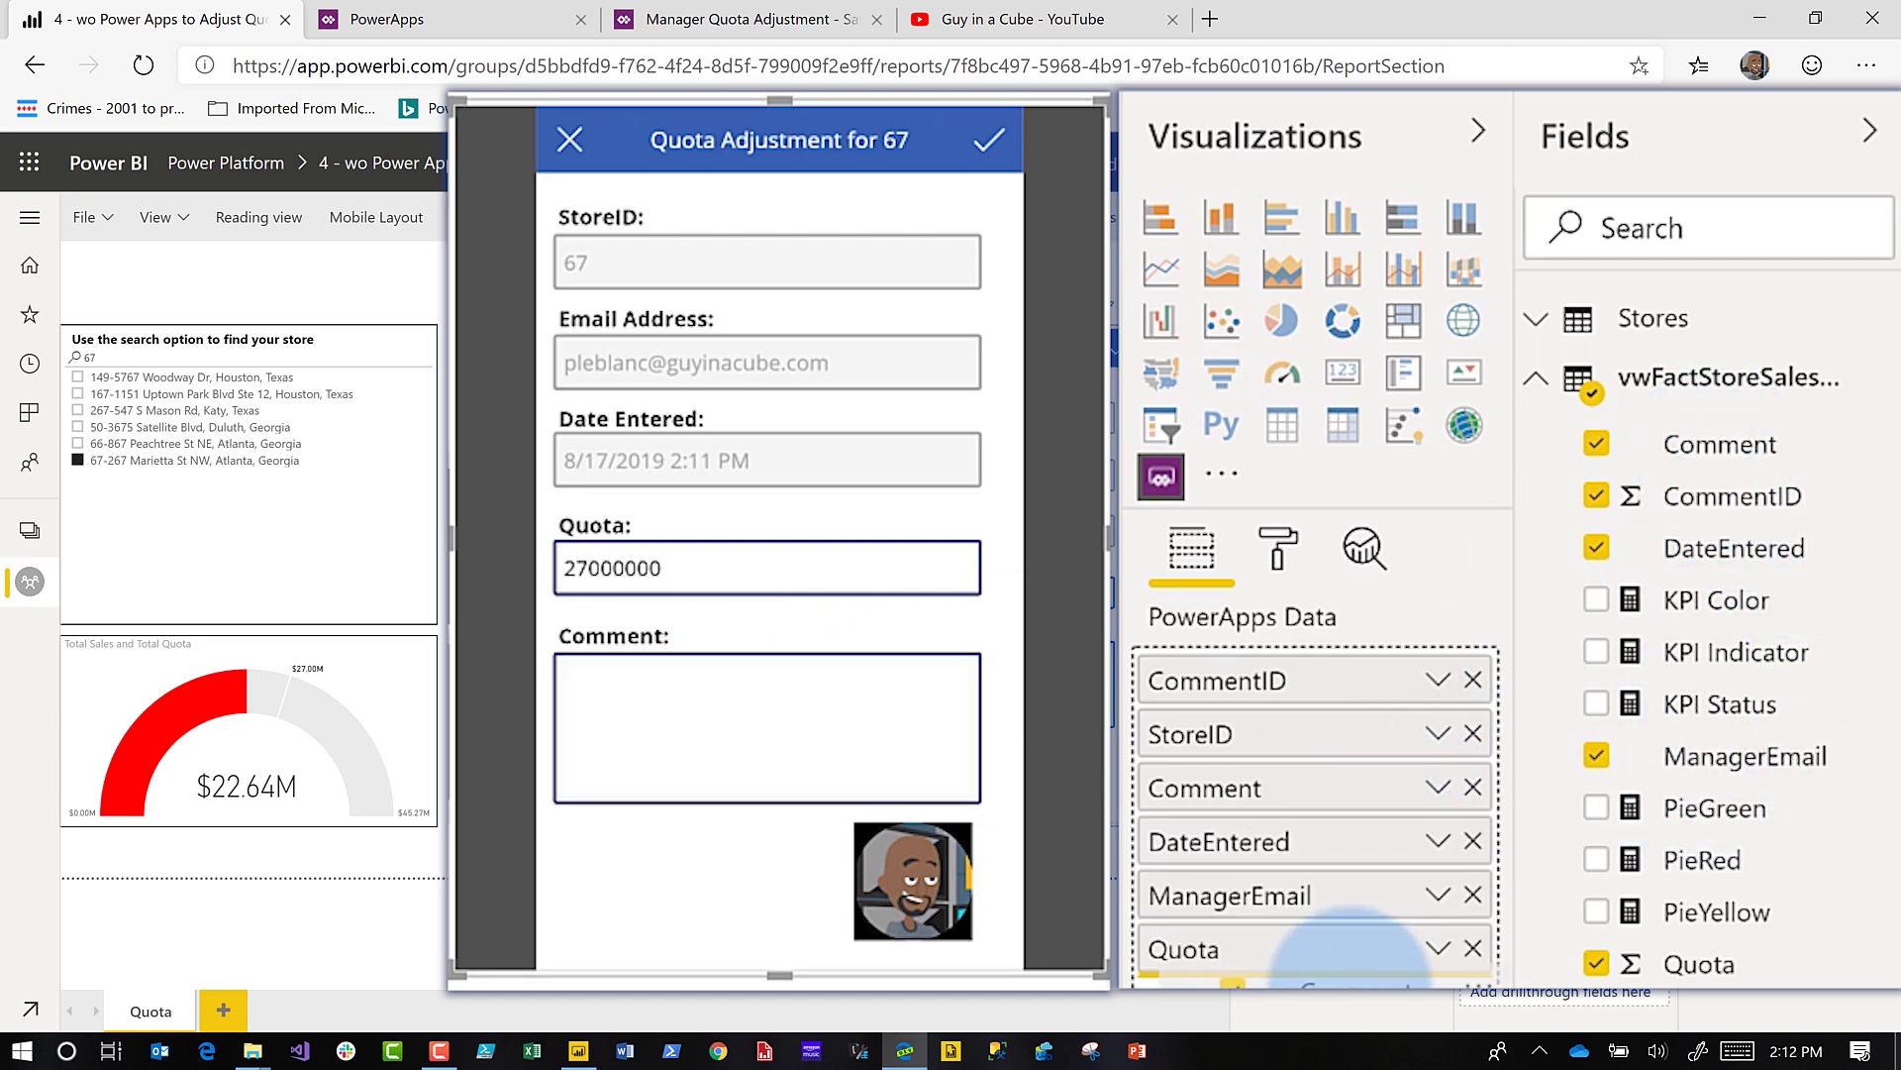
left_click_drag(1345, 951, 1300, 958)
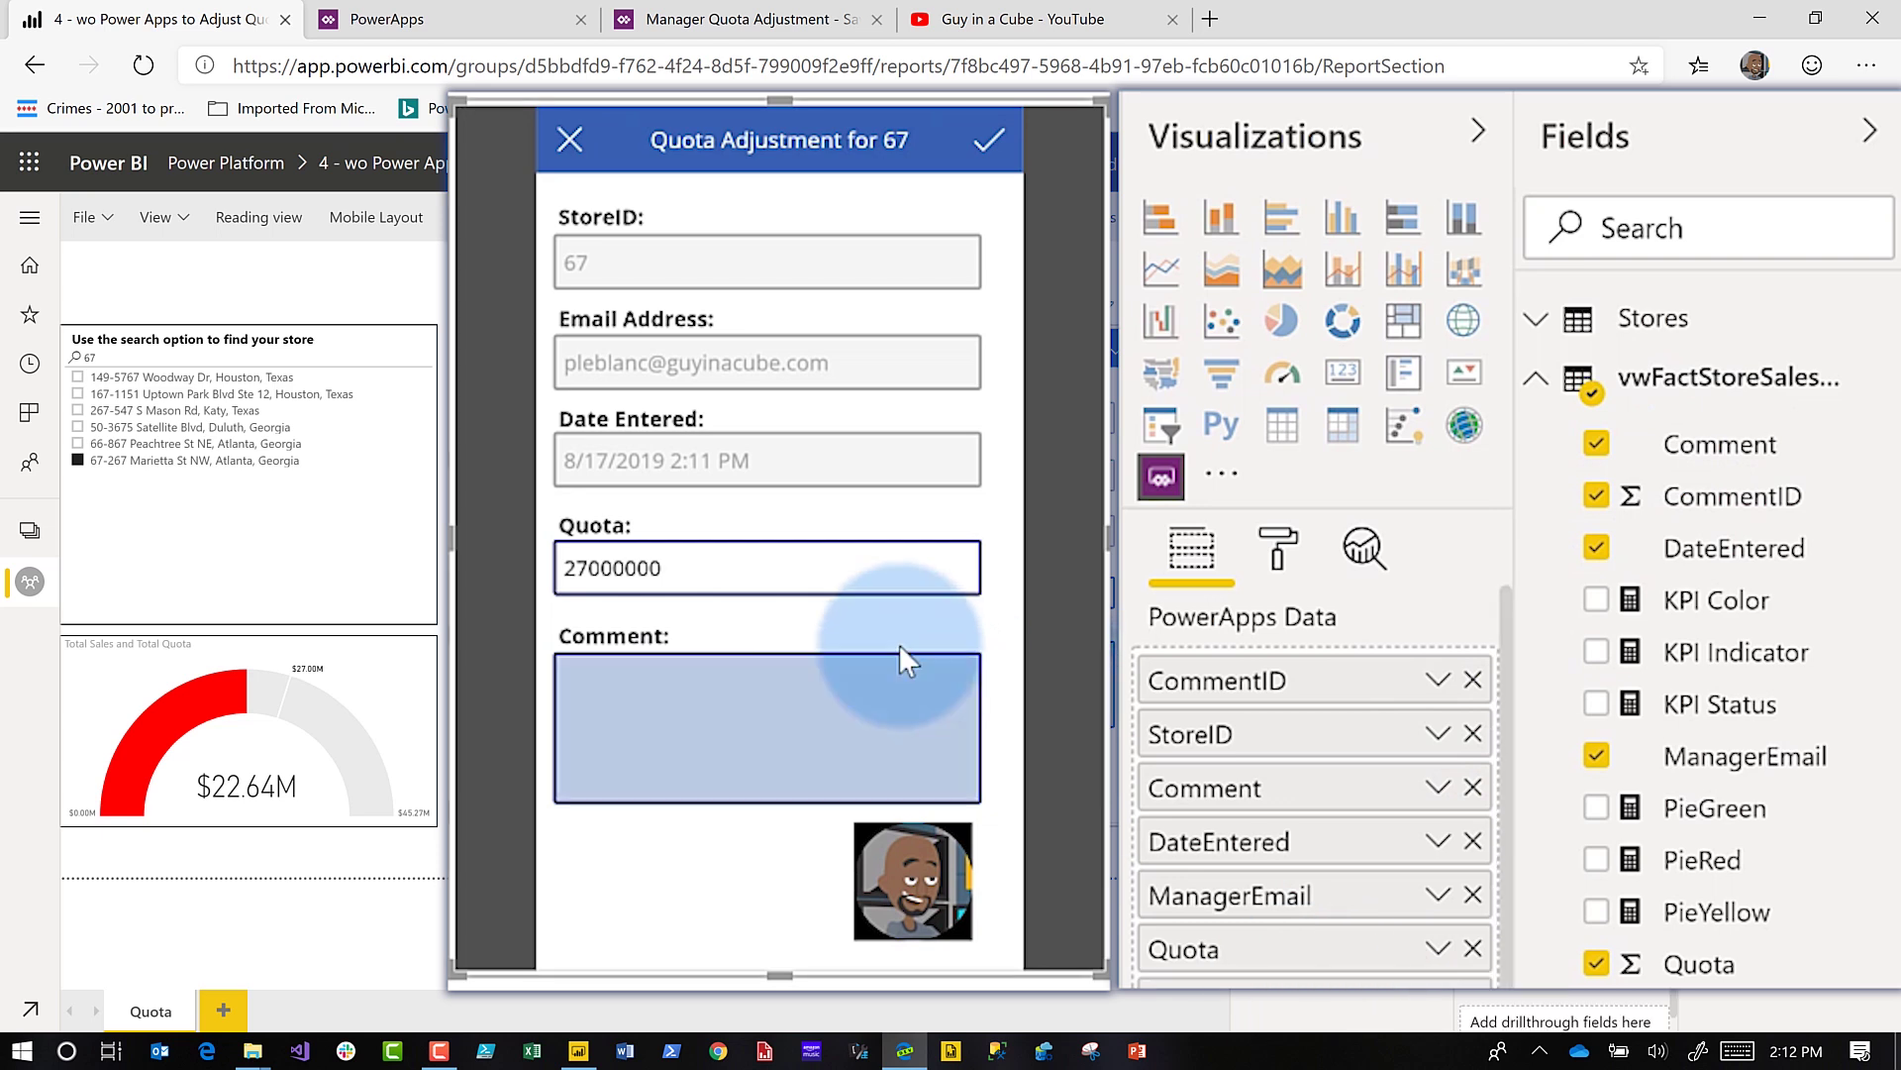
left_click(900, 648)
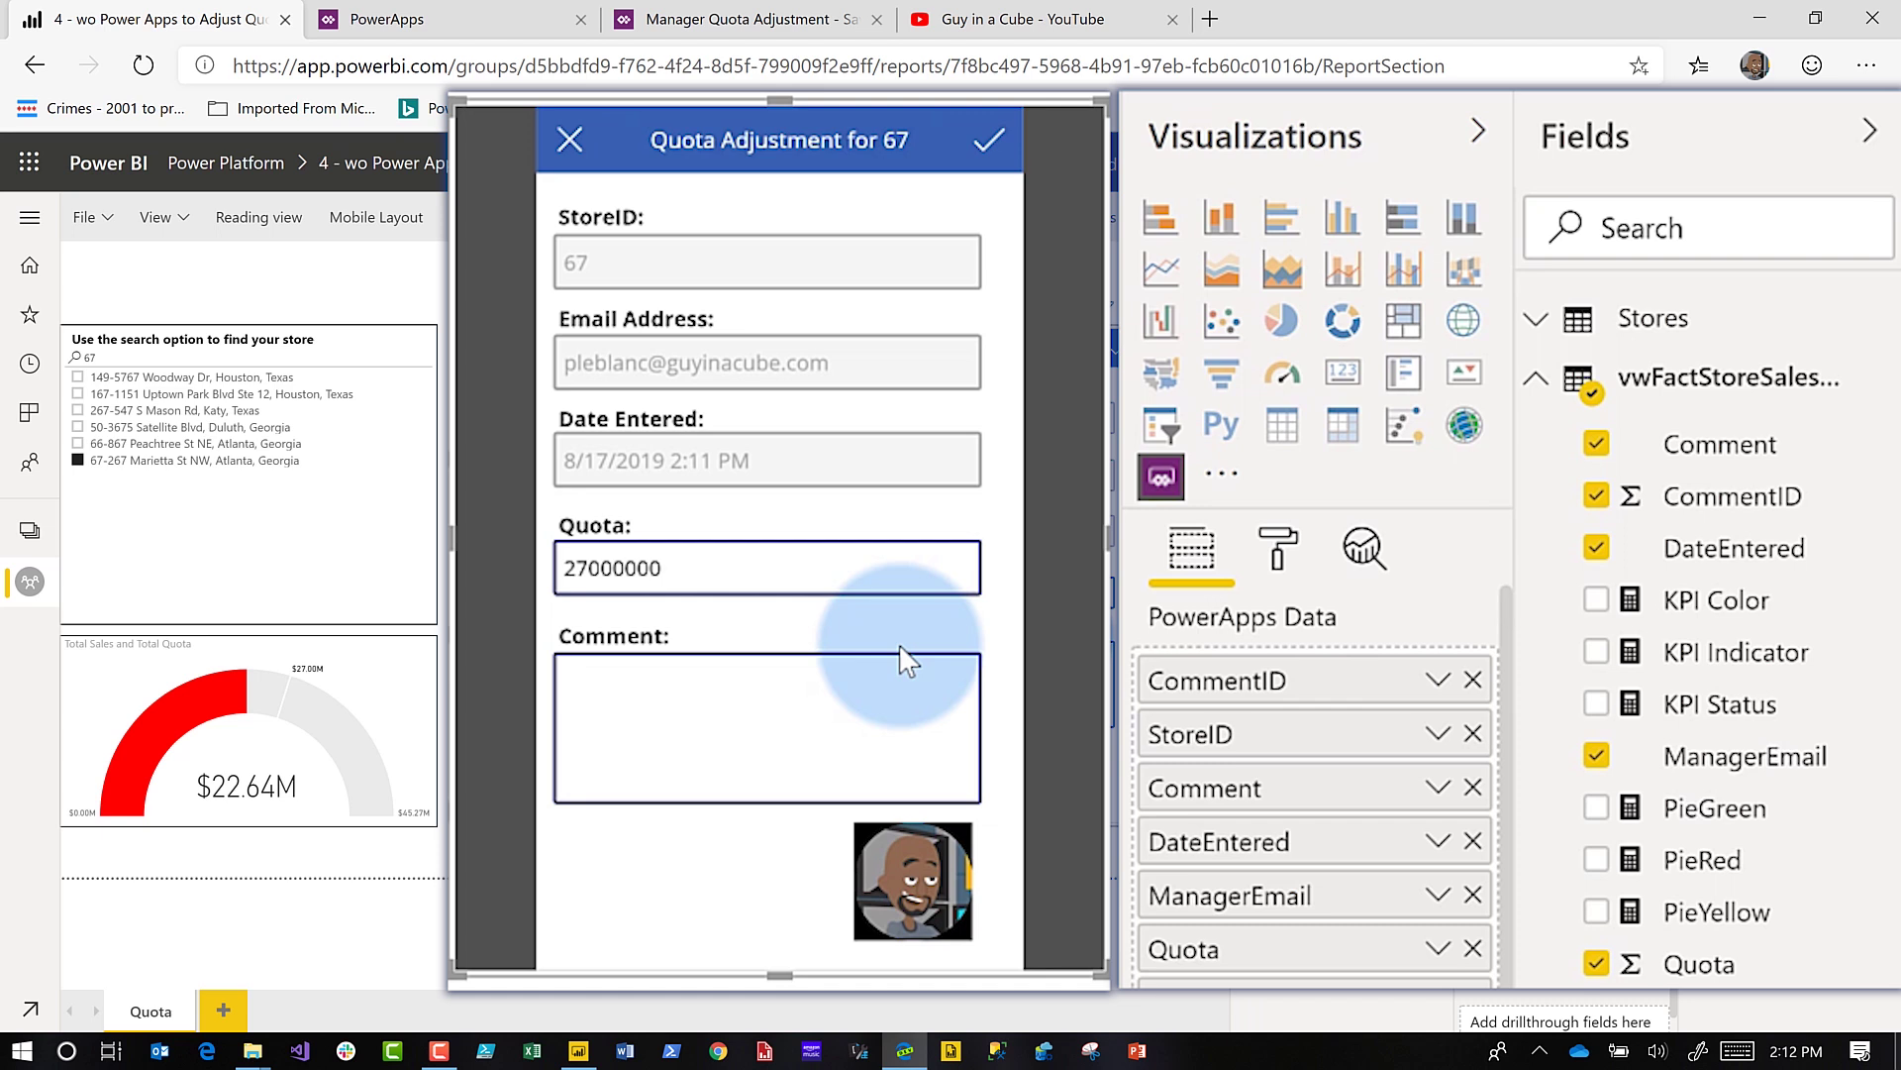
Step: Change store 67's quota to 20000000, enter a comment, and submit the form
left_click(853, 558)
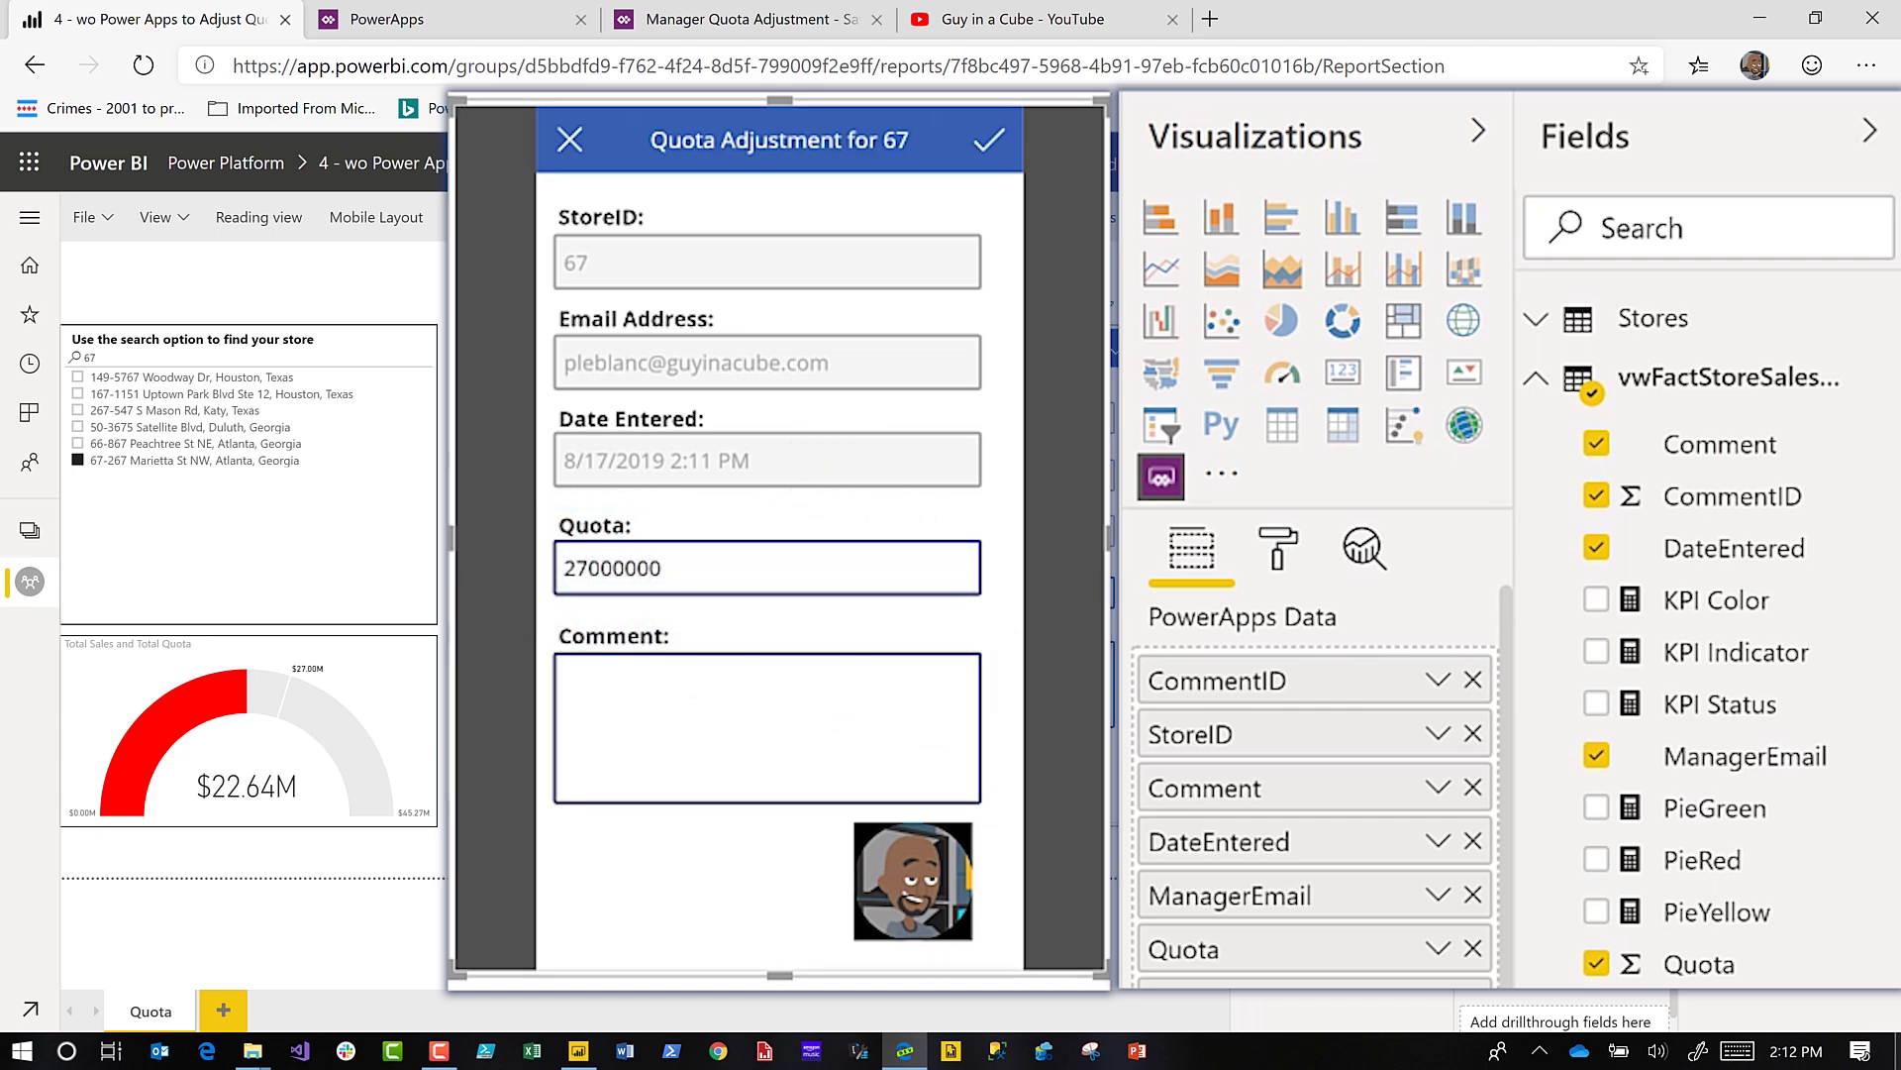
double_click(583, 565)
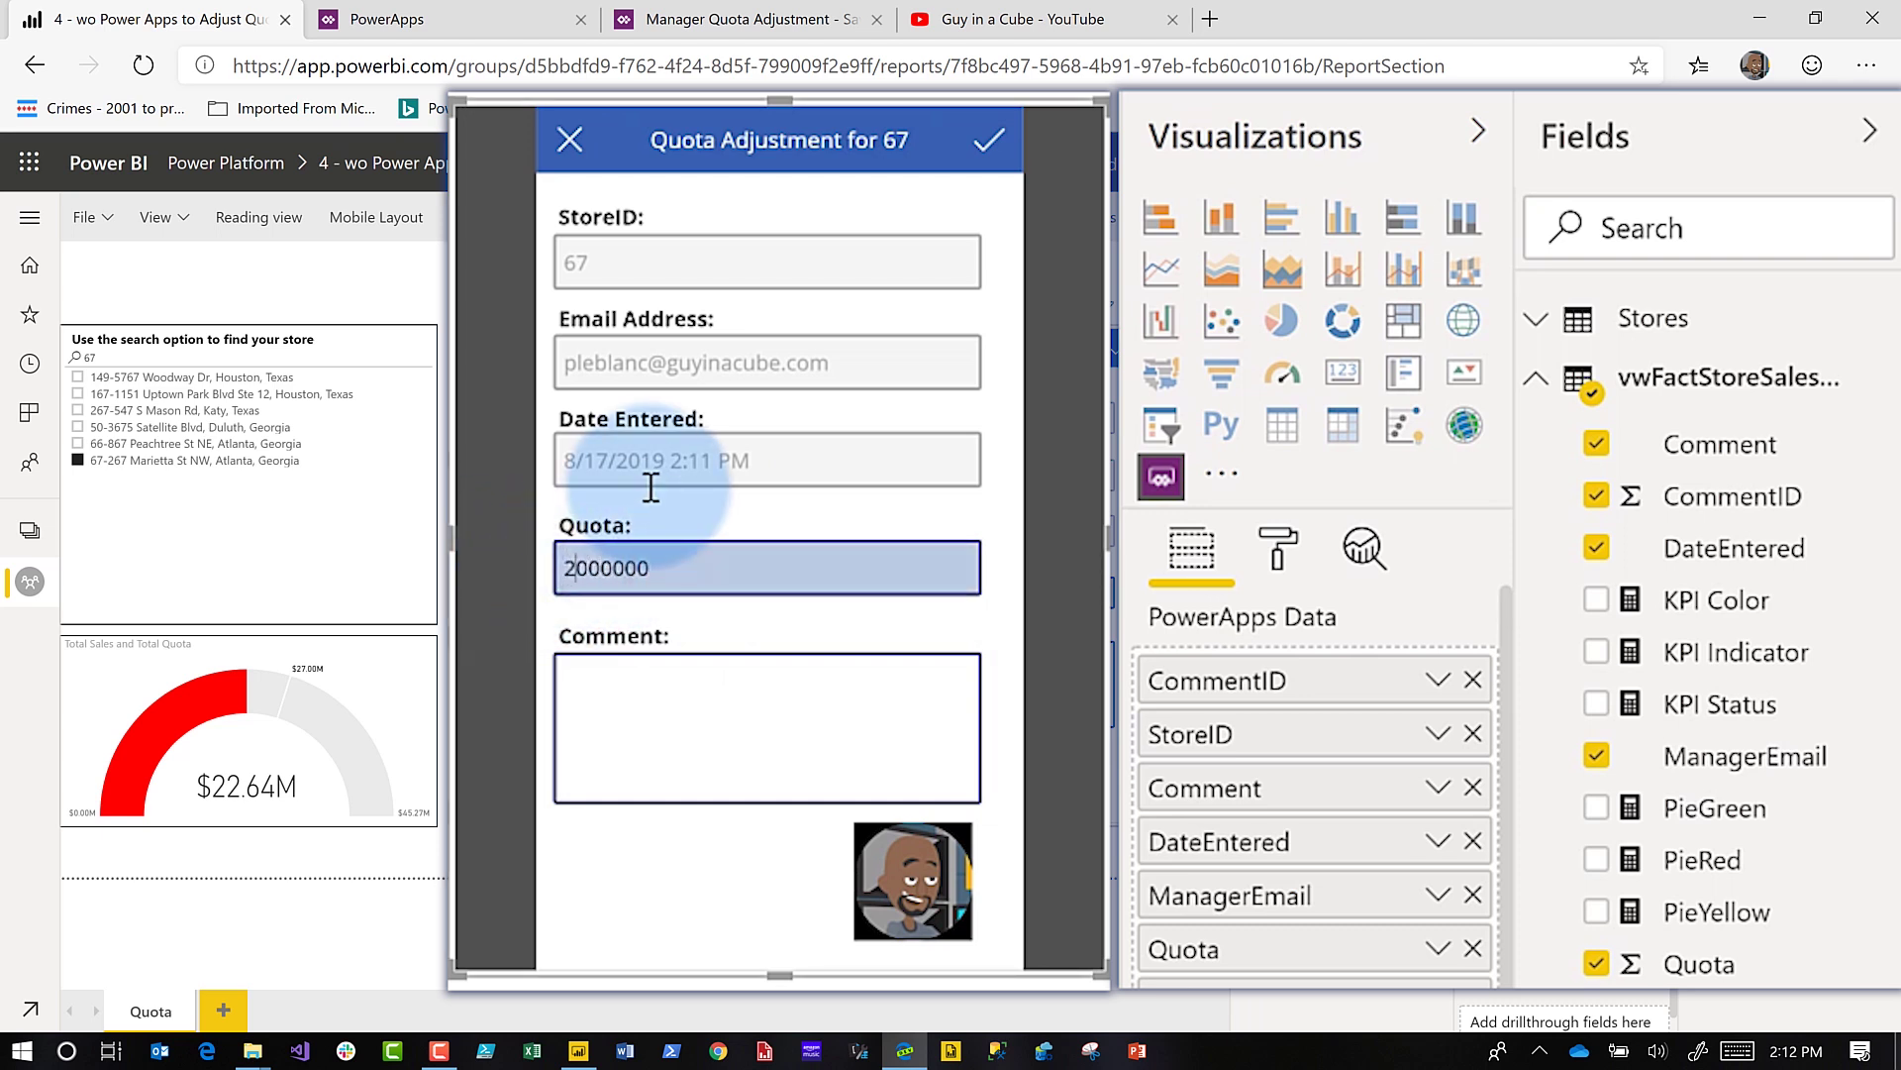
type("0")
left_click(648, 690)
type("You should have your job next year")
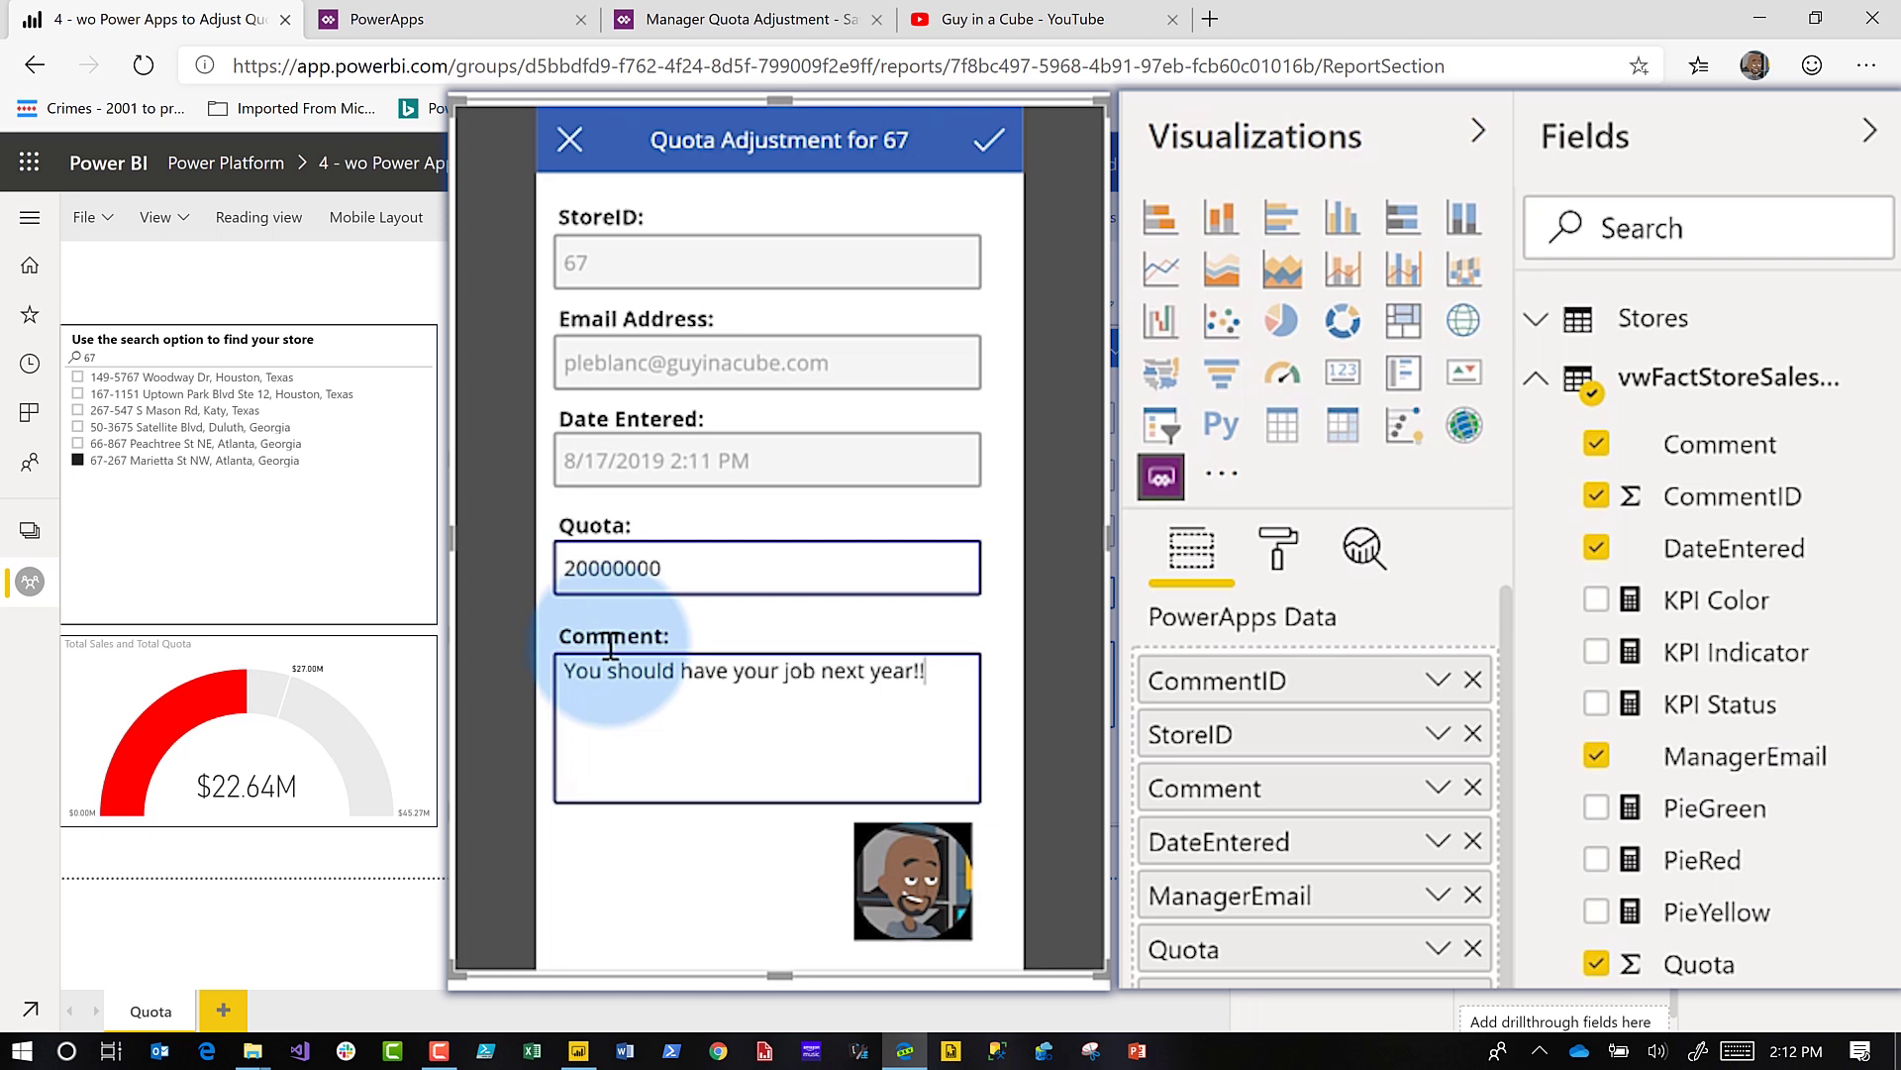
type("!!!")
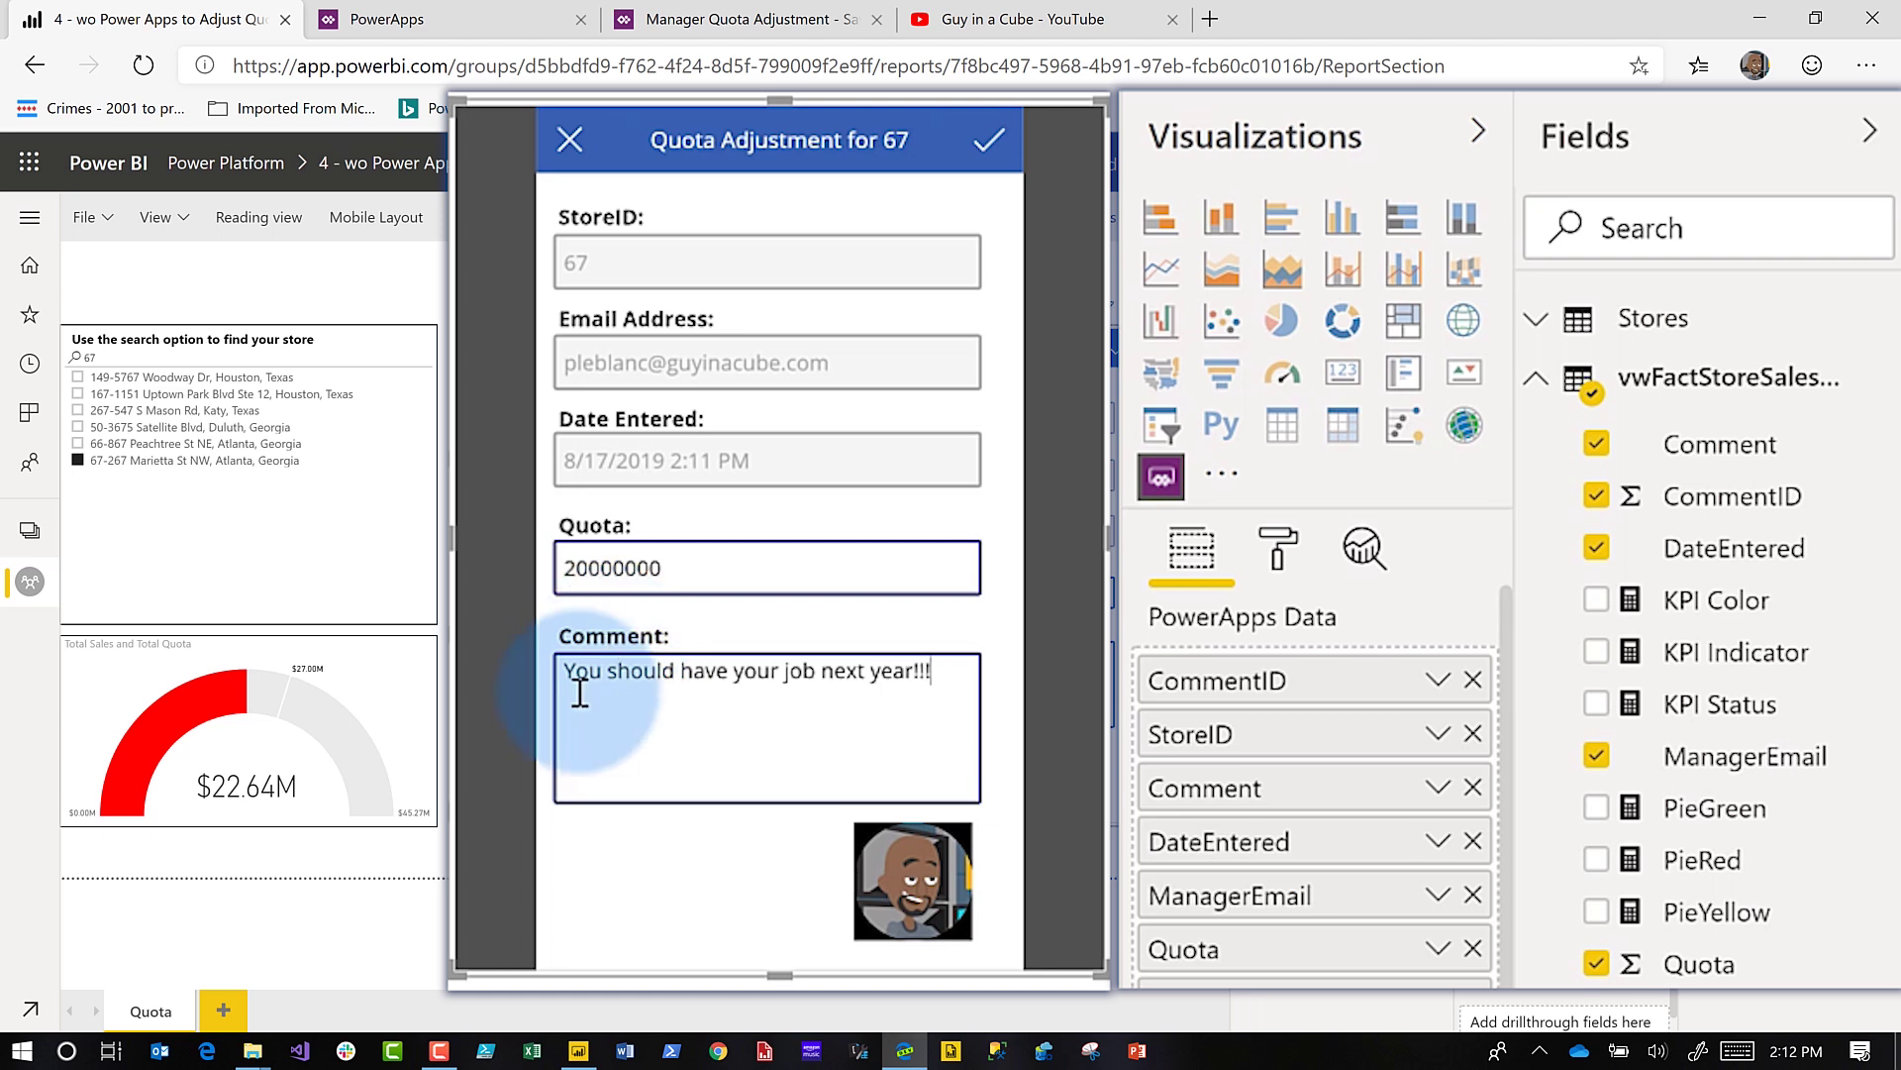
left_click(998, 150)
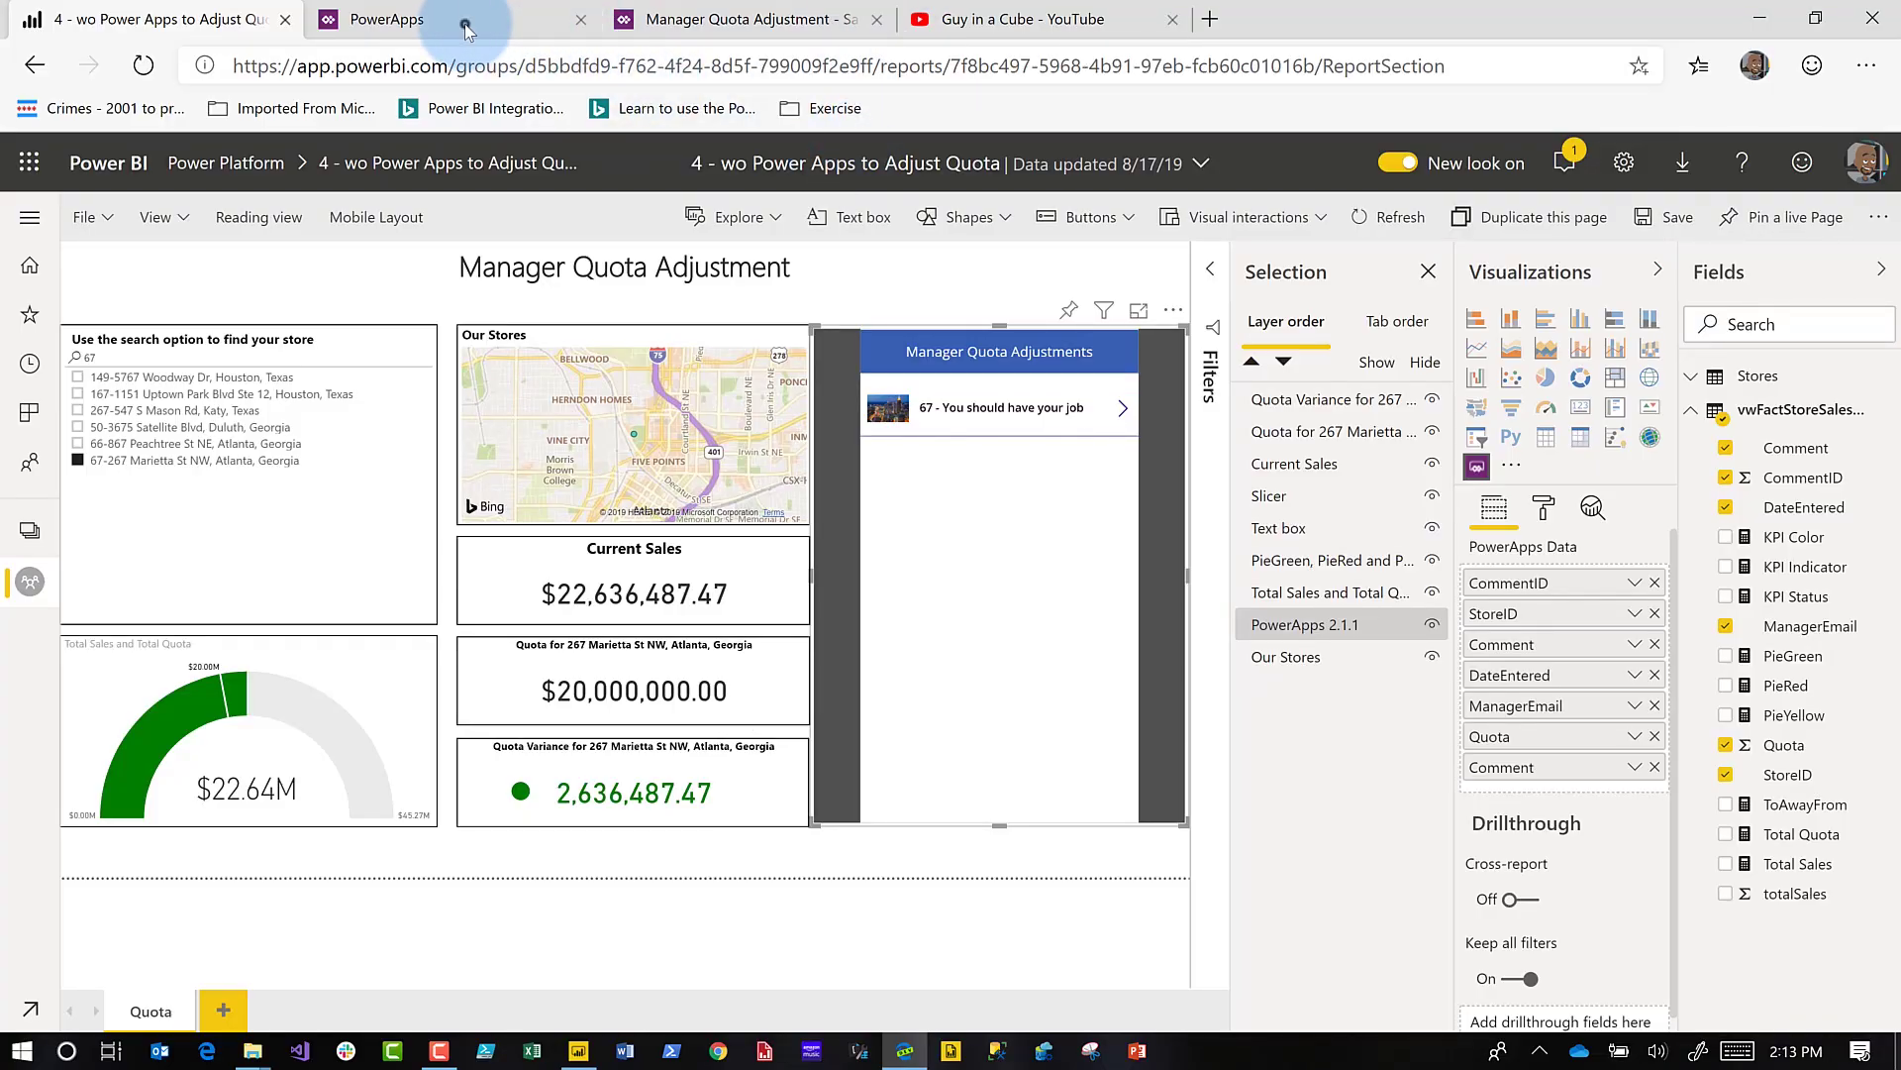
left_click(462, 21)
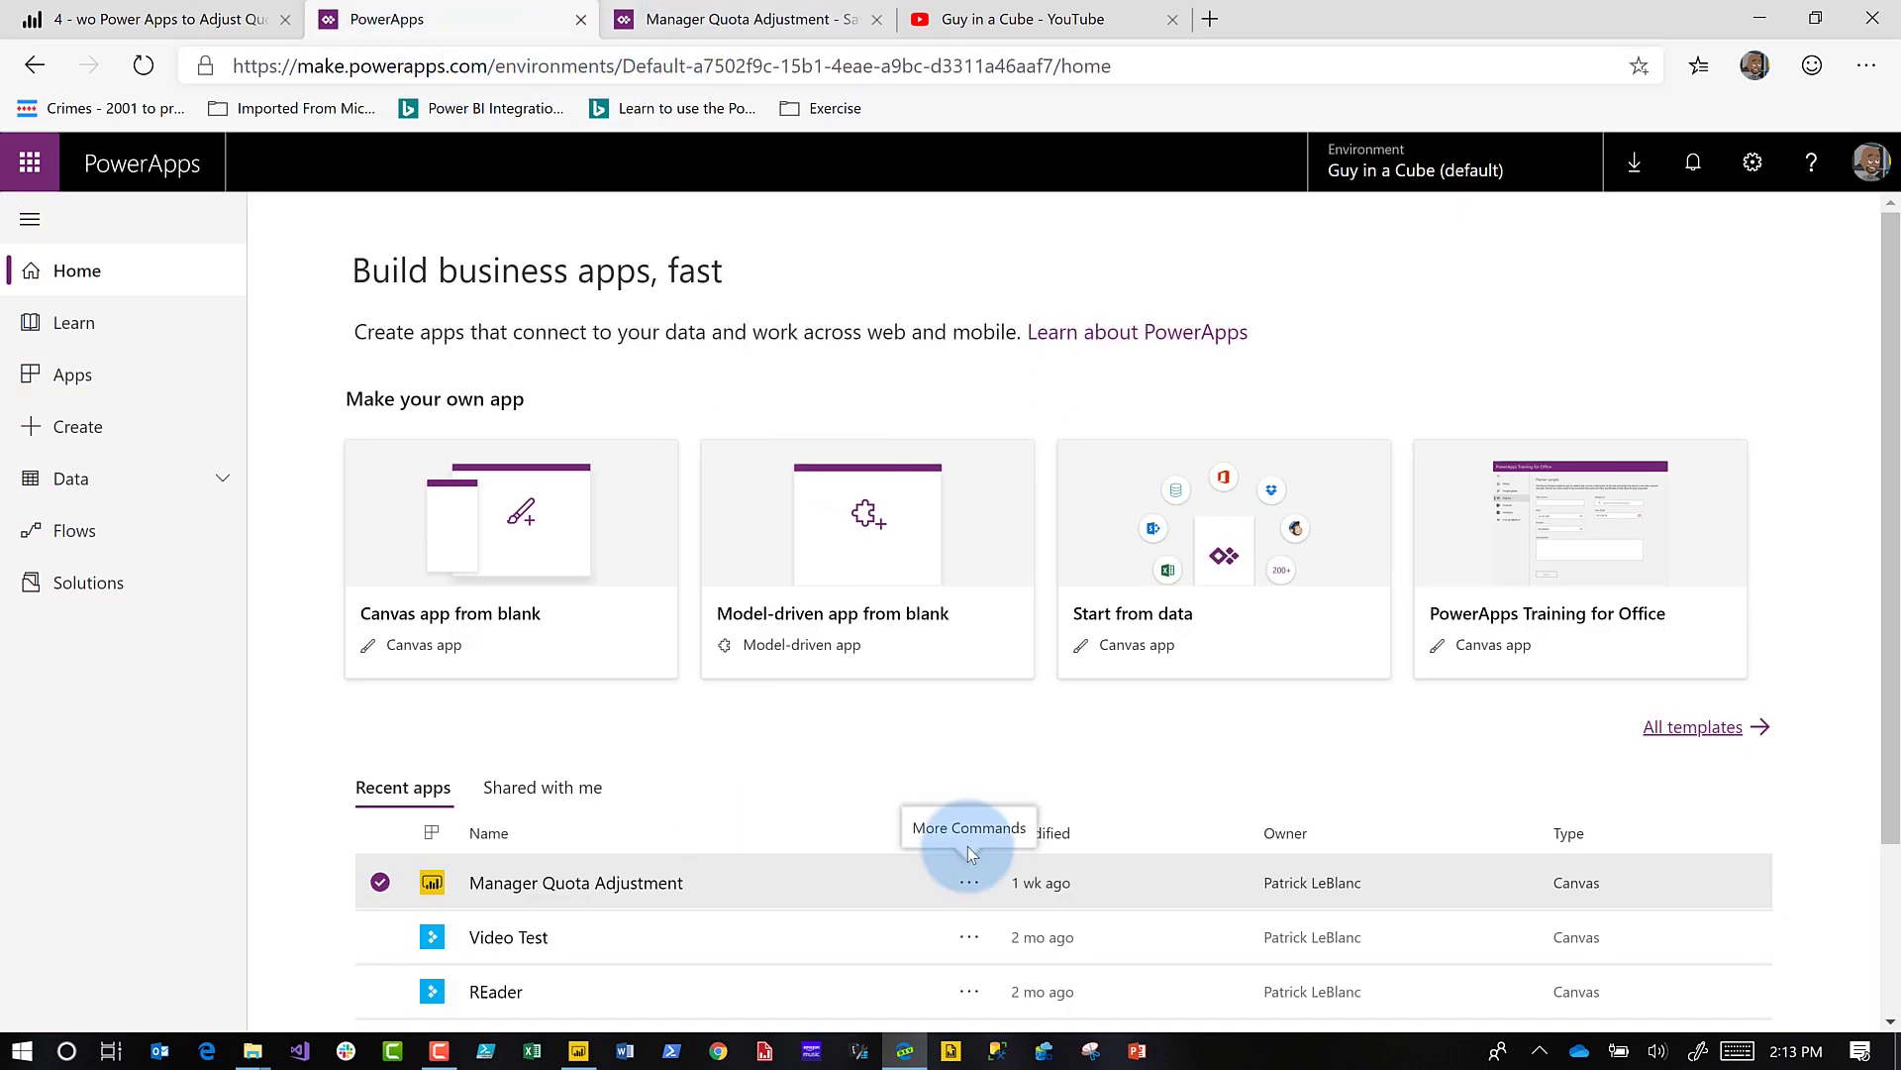
Step: Open Manager Quota Adjustment in PowerApps Studio to view its Patch, Navigate and Refresh formula
left_click(974, 883)
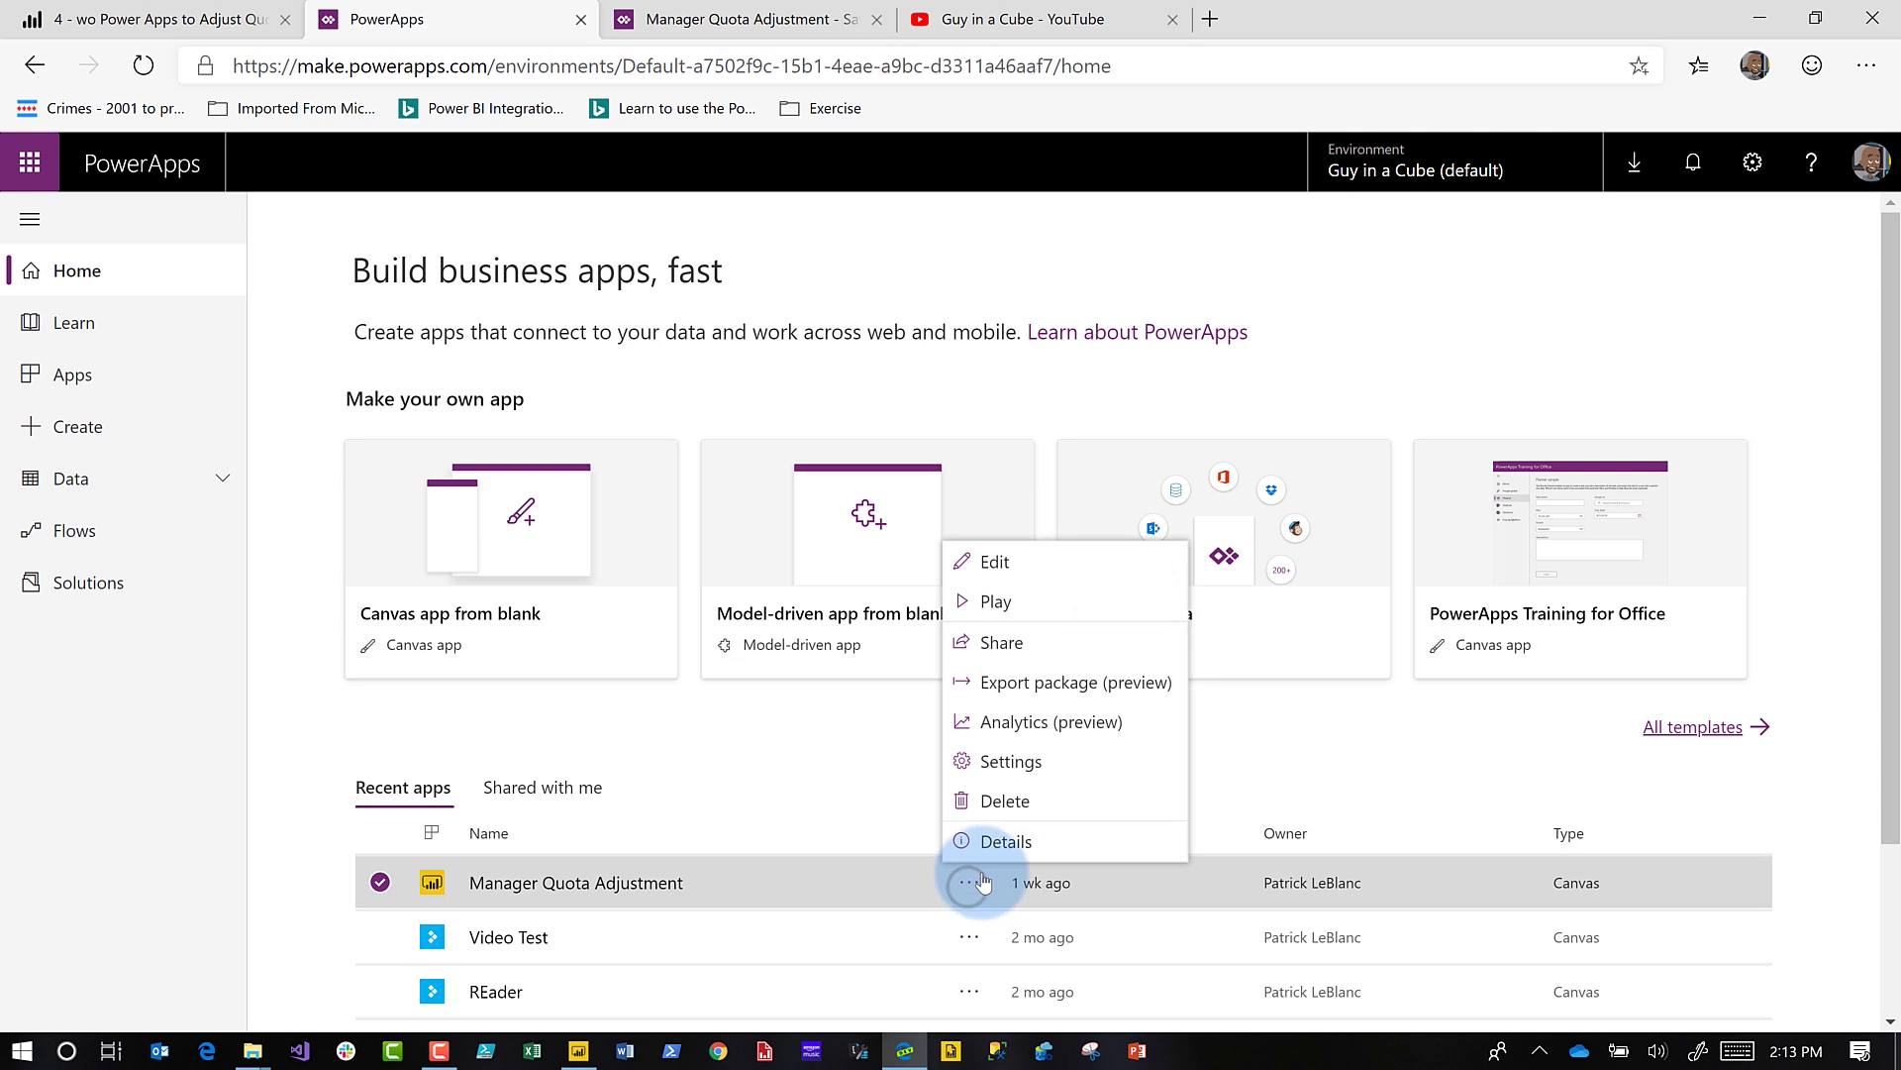
left_click(719, 30)
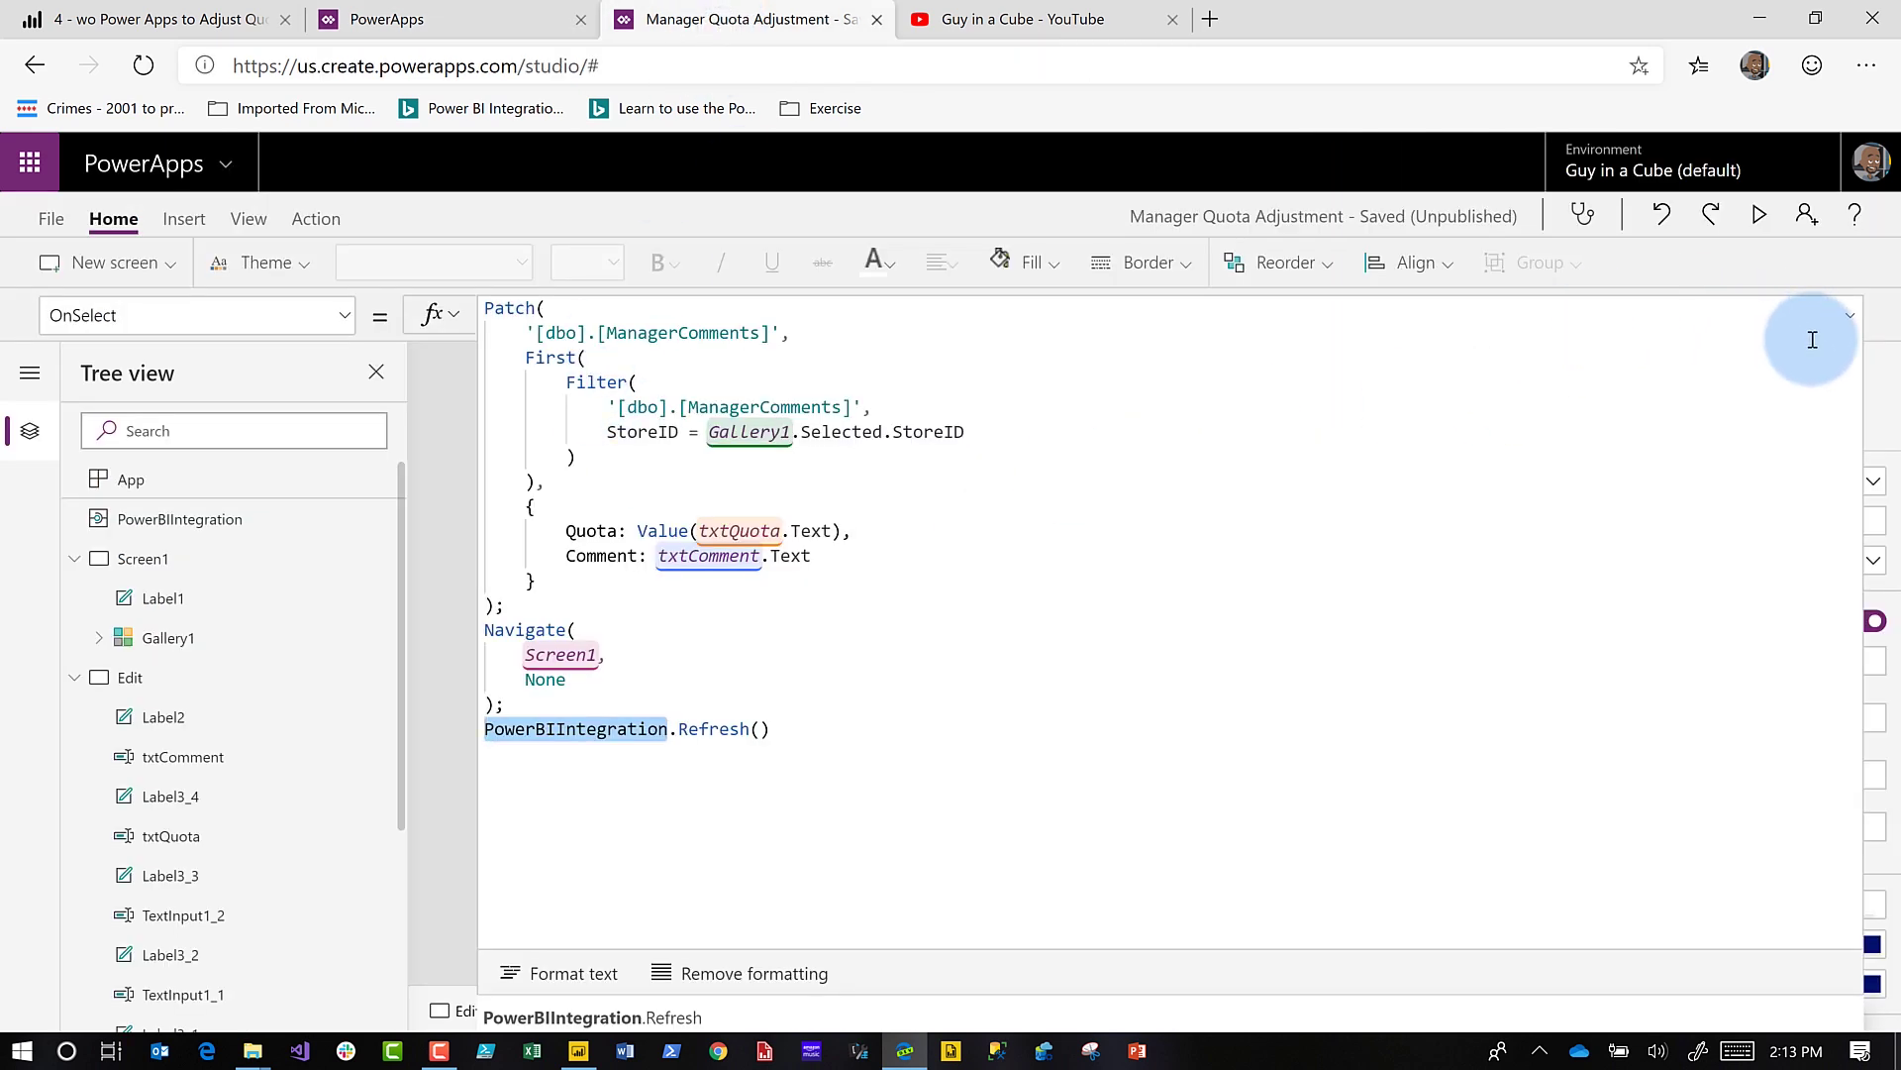
left_click(1850, 315)
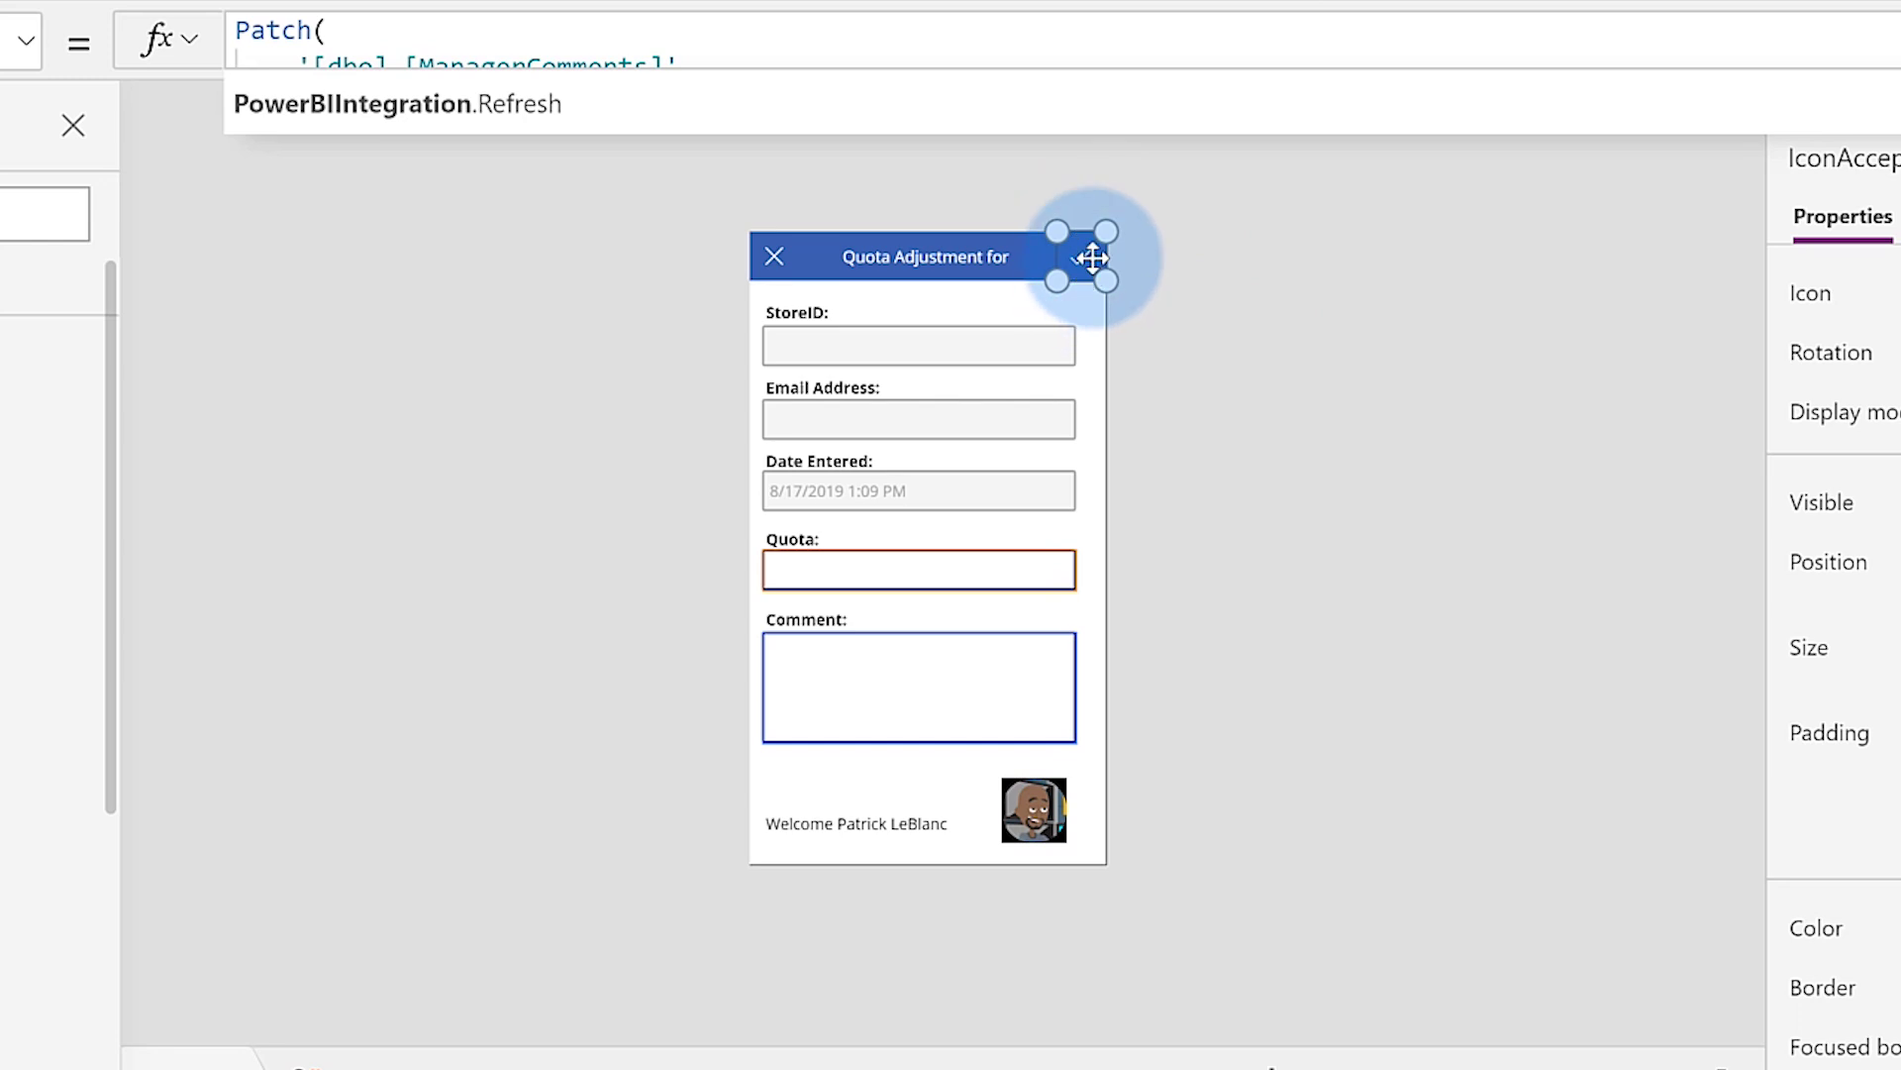
left_click(1094, 259)
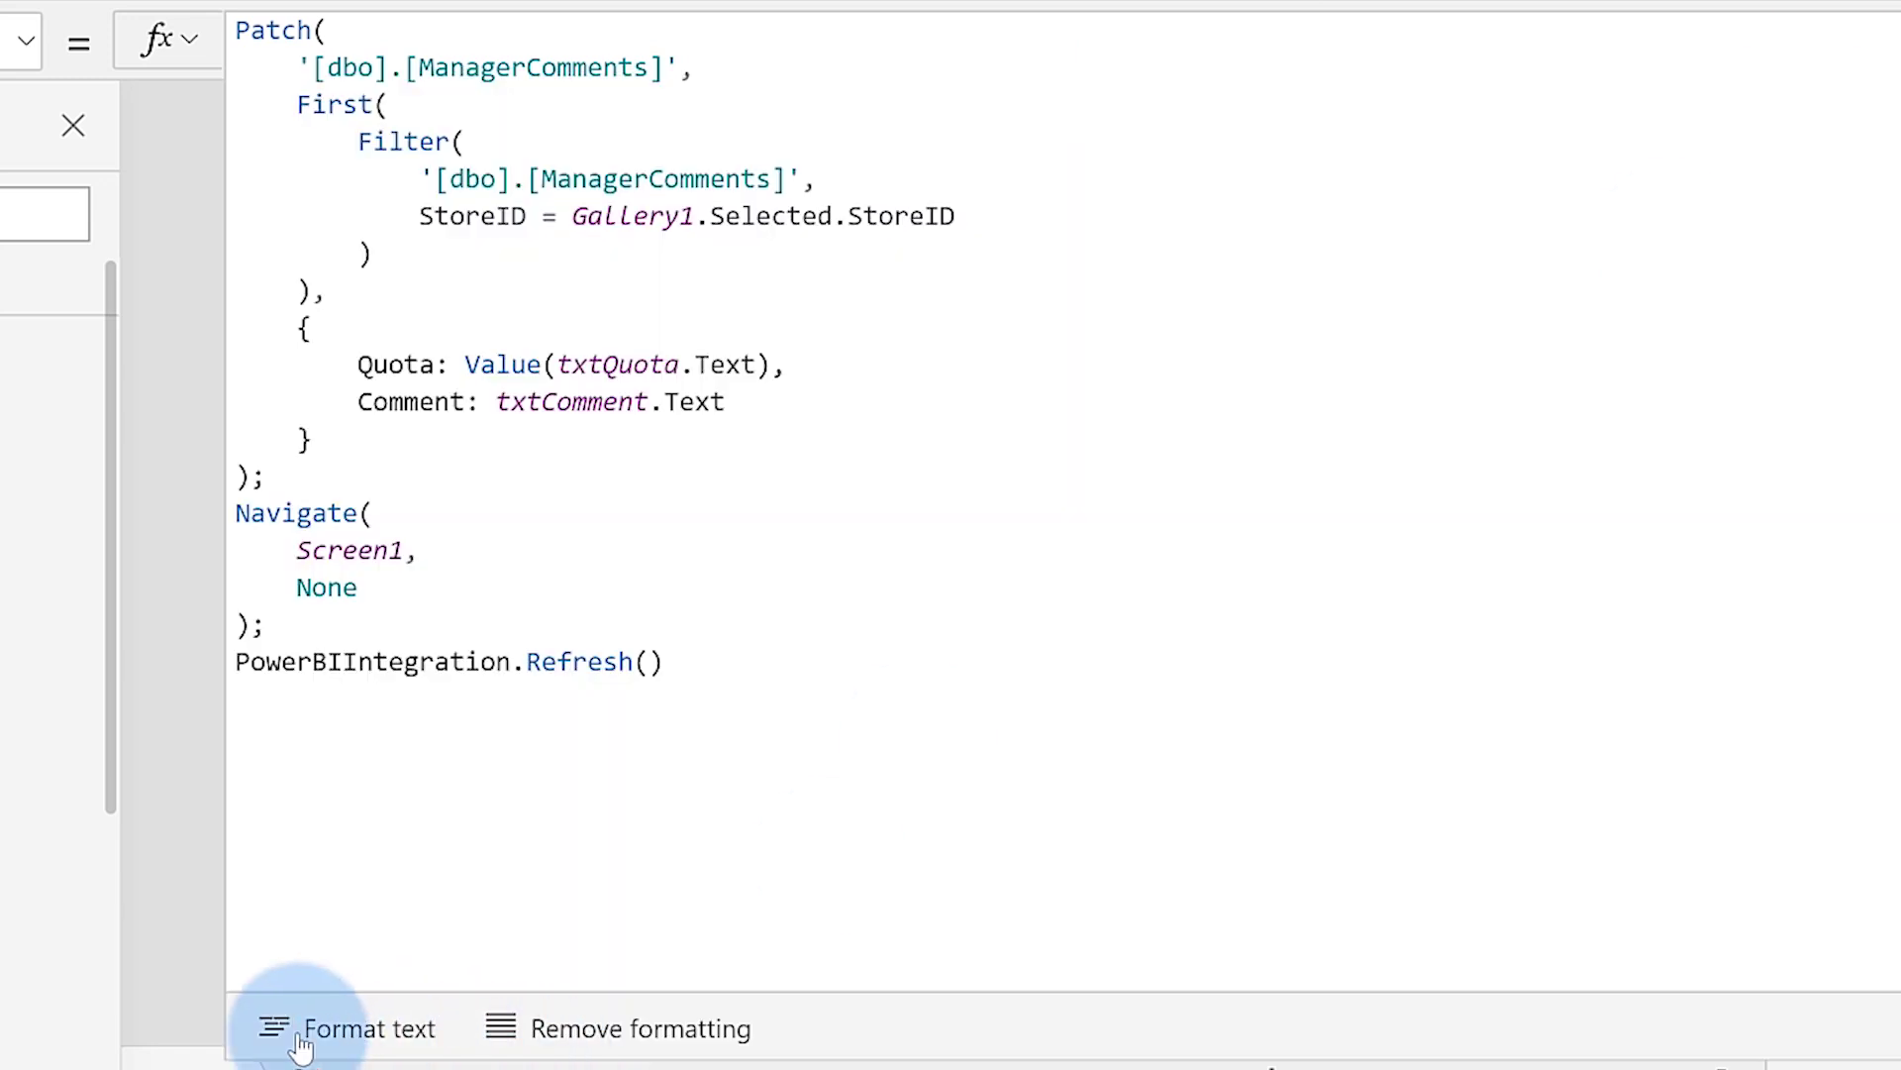
left_click(524, 1040)
left_click(354, 1031)
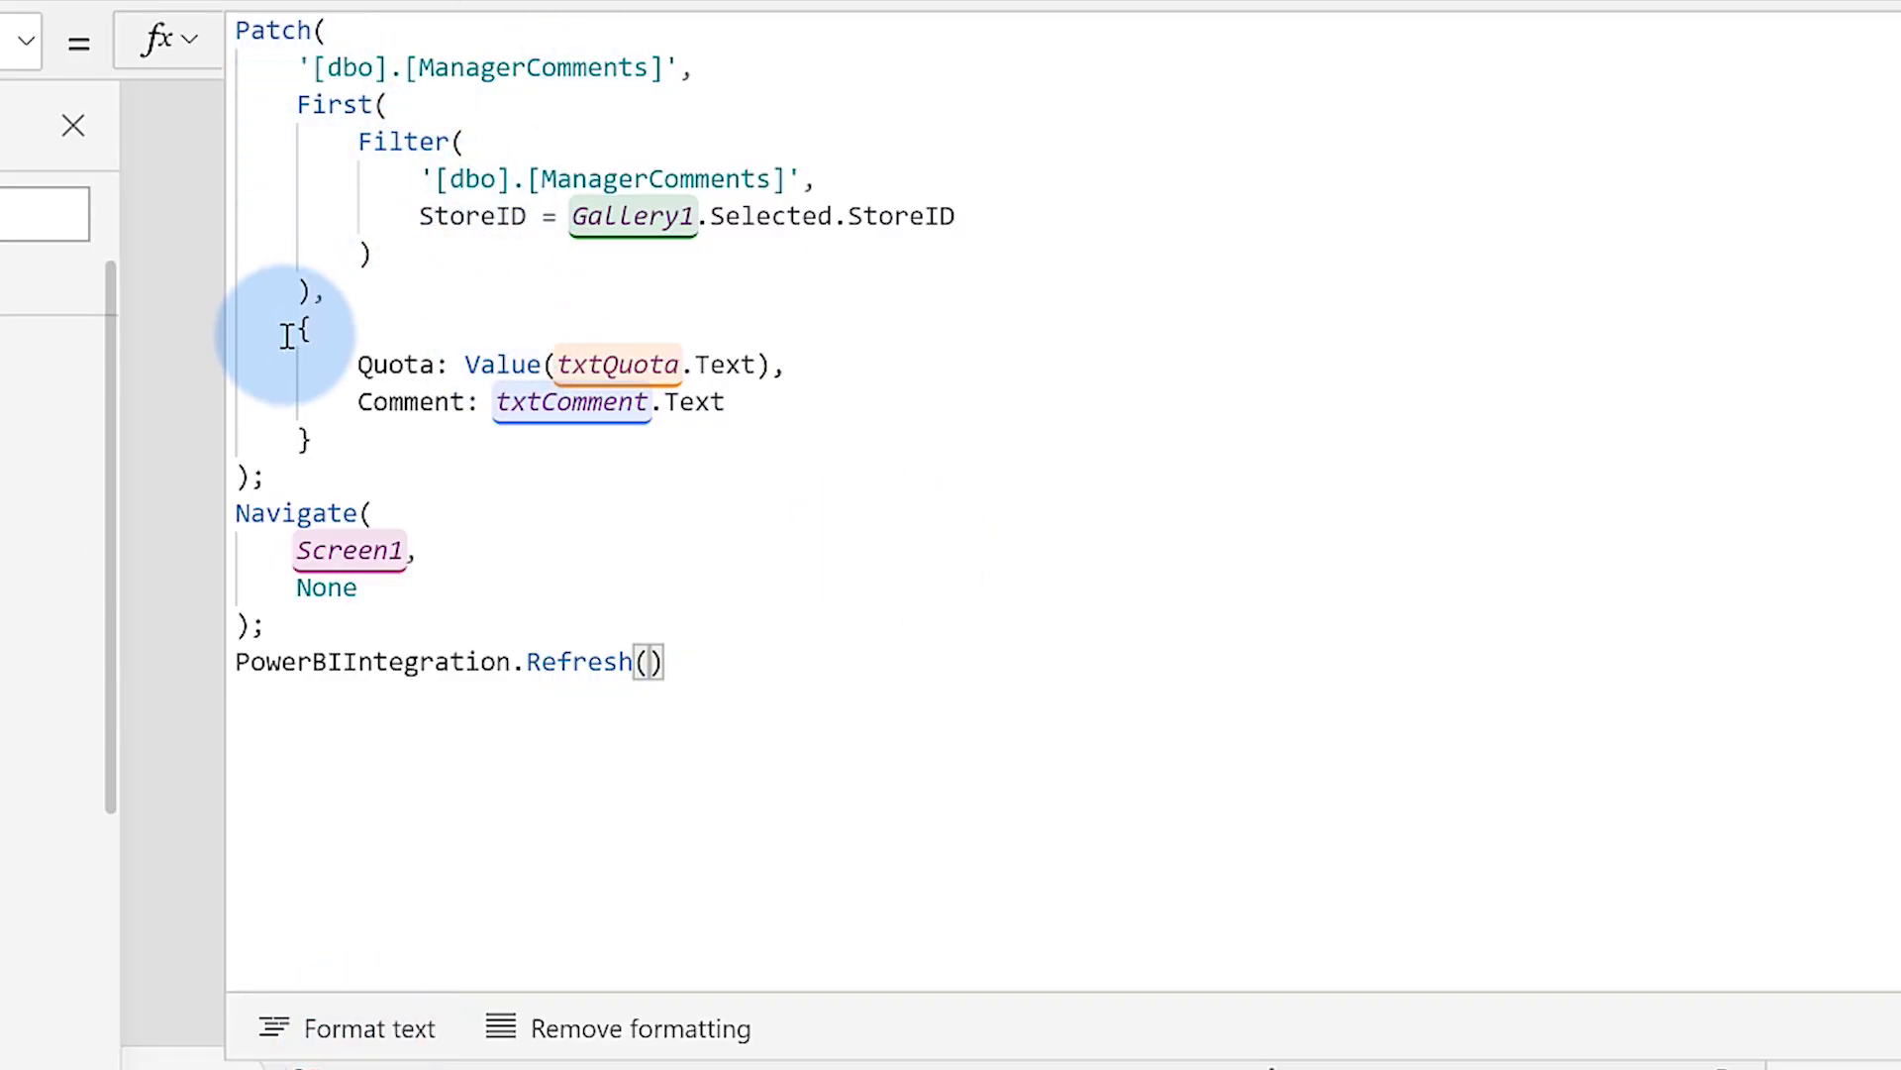
left_click(260, 475)
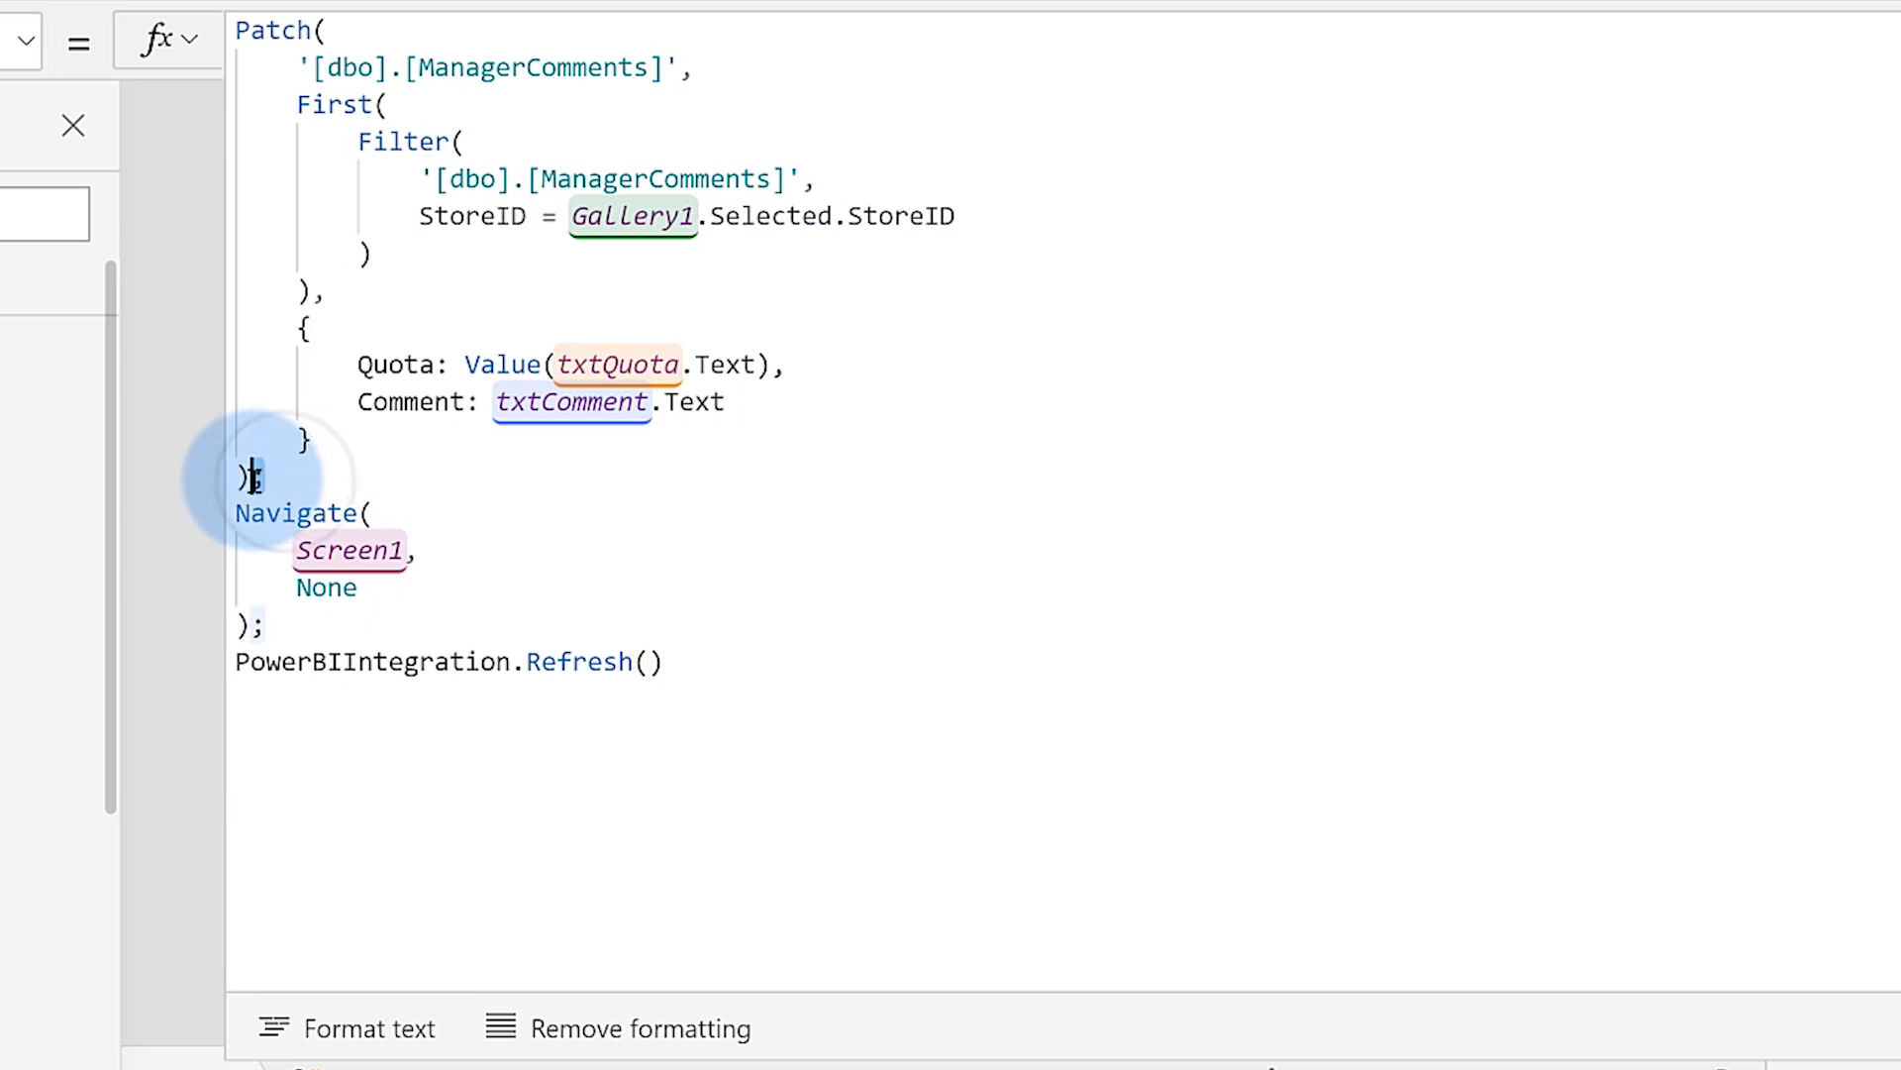
left_click(261, 626)
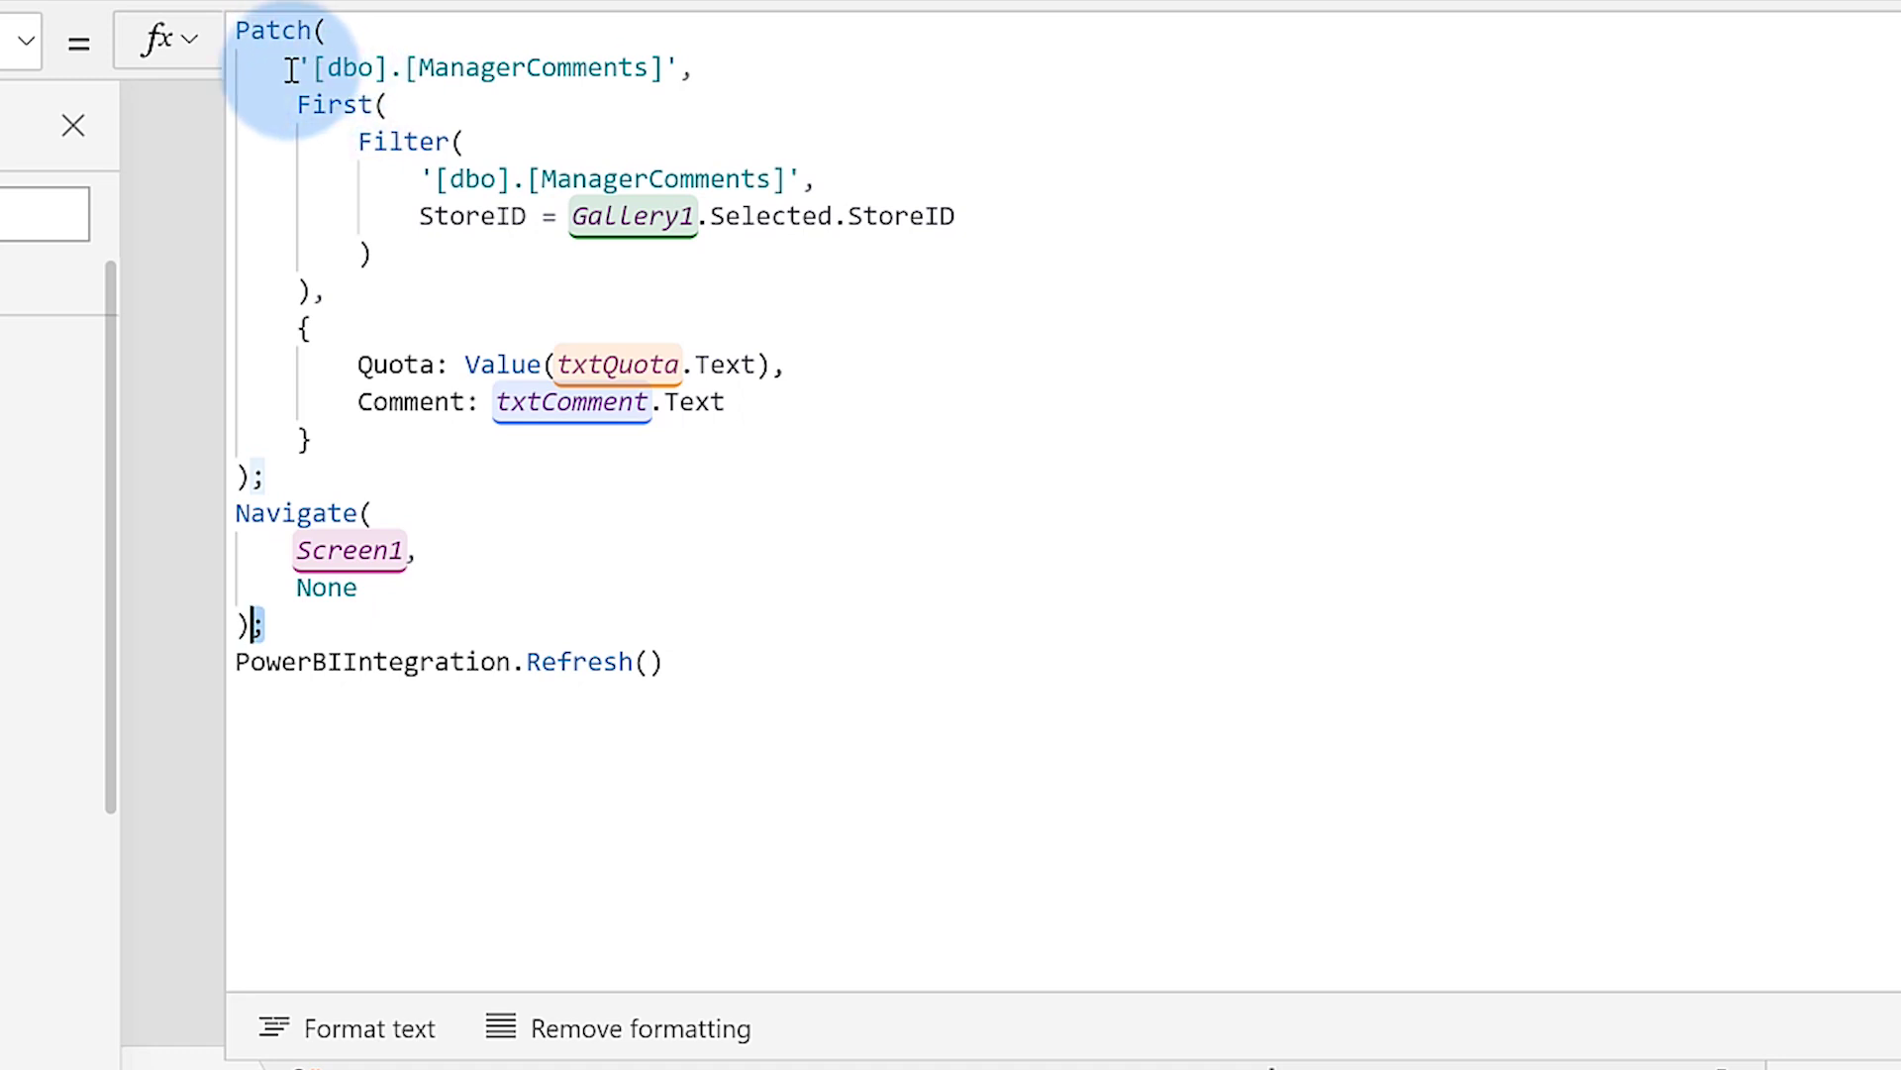
left_click_drag(294, 66, 691, 64)
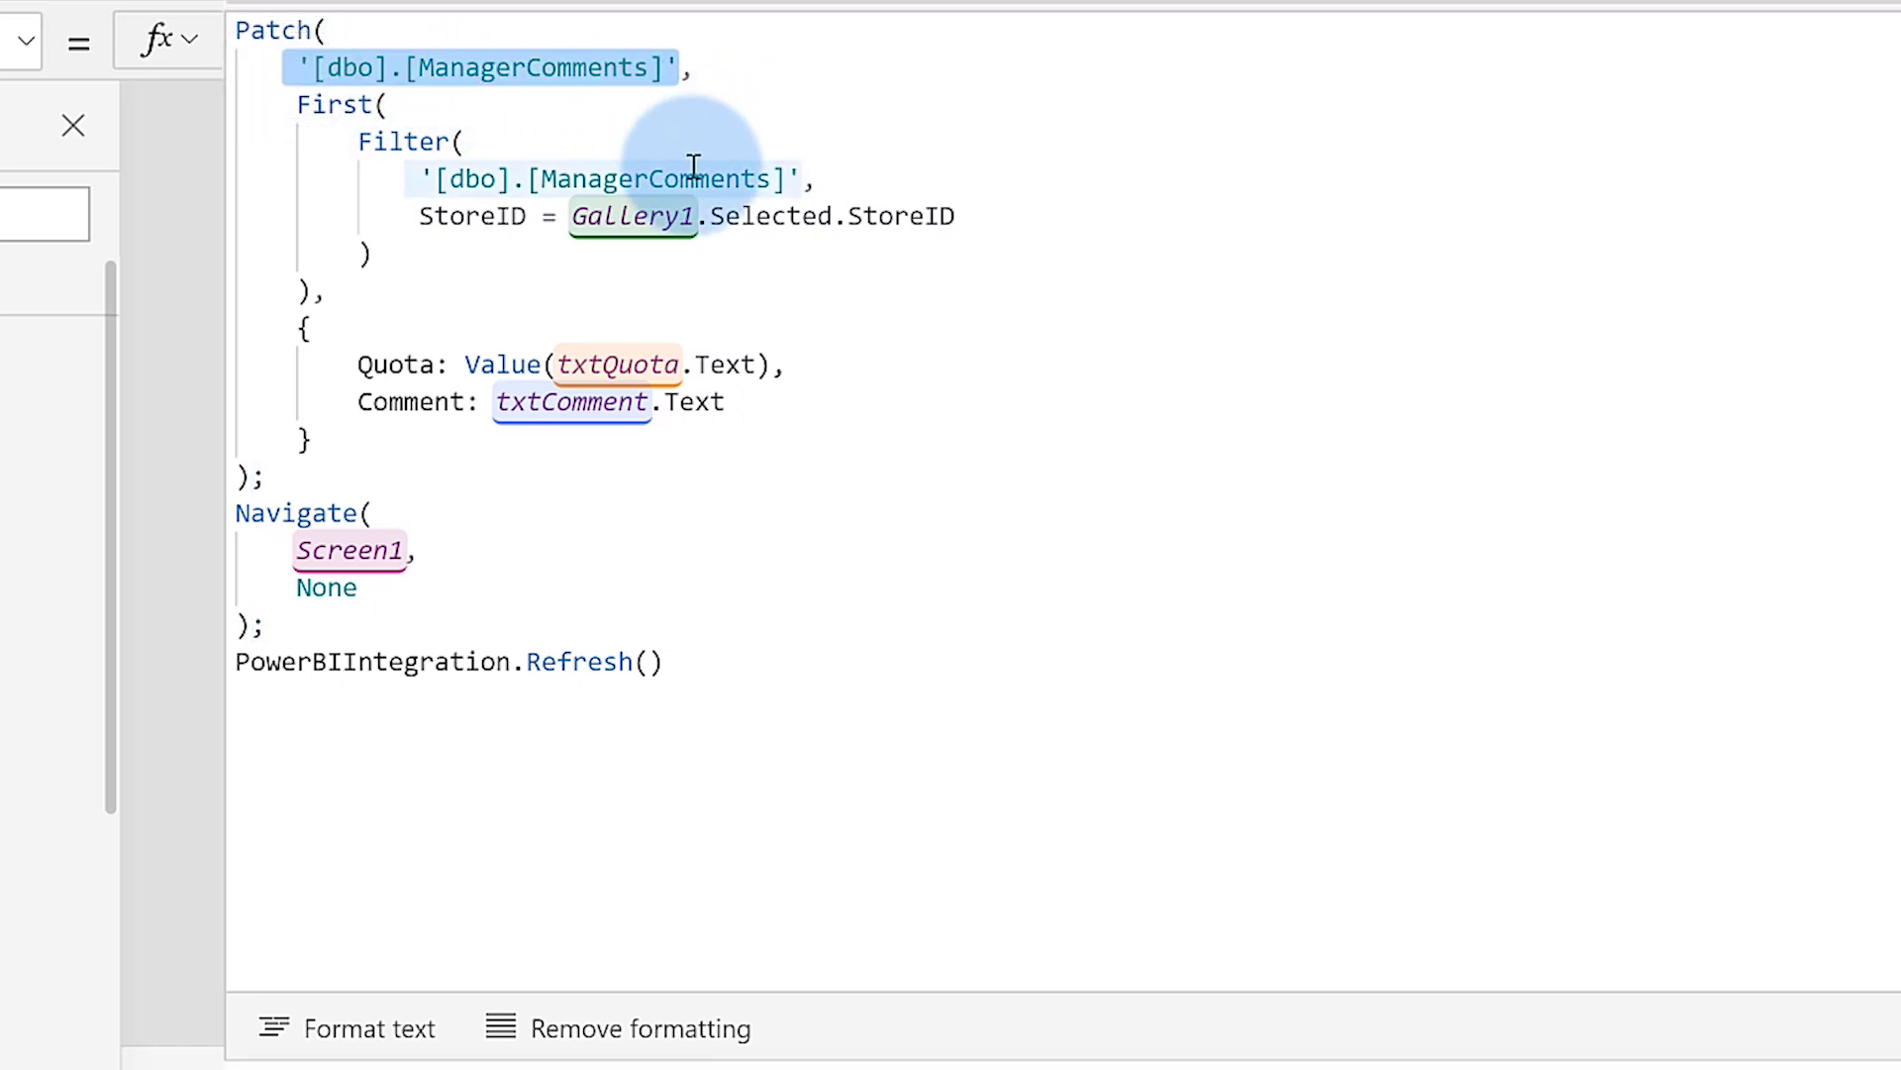
left_click(697, 297)
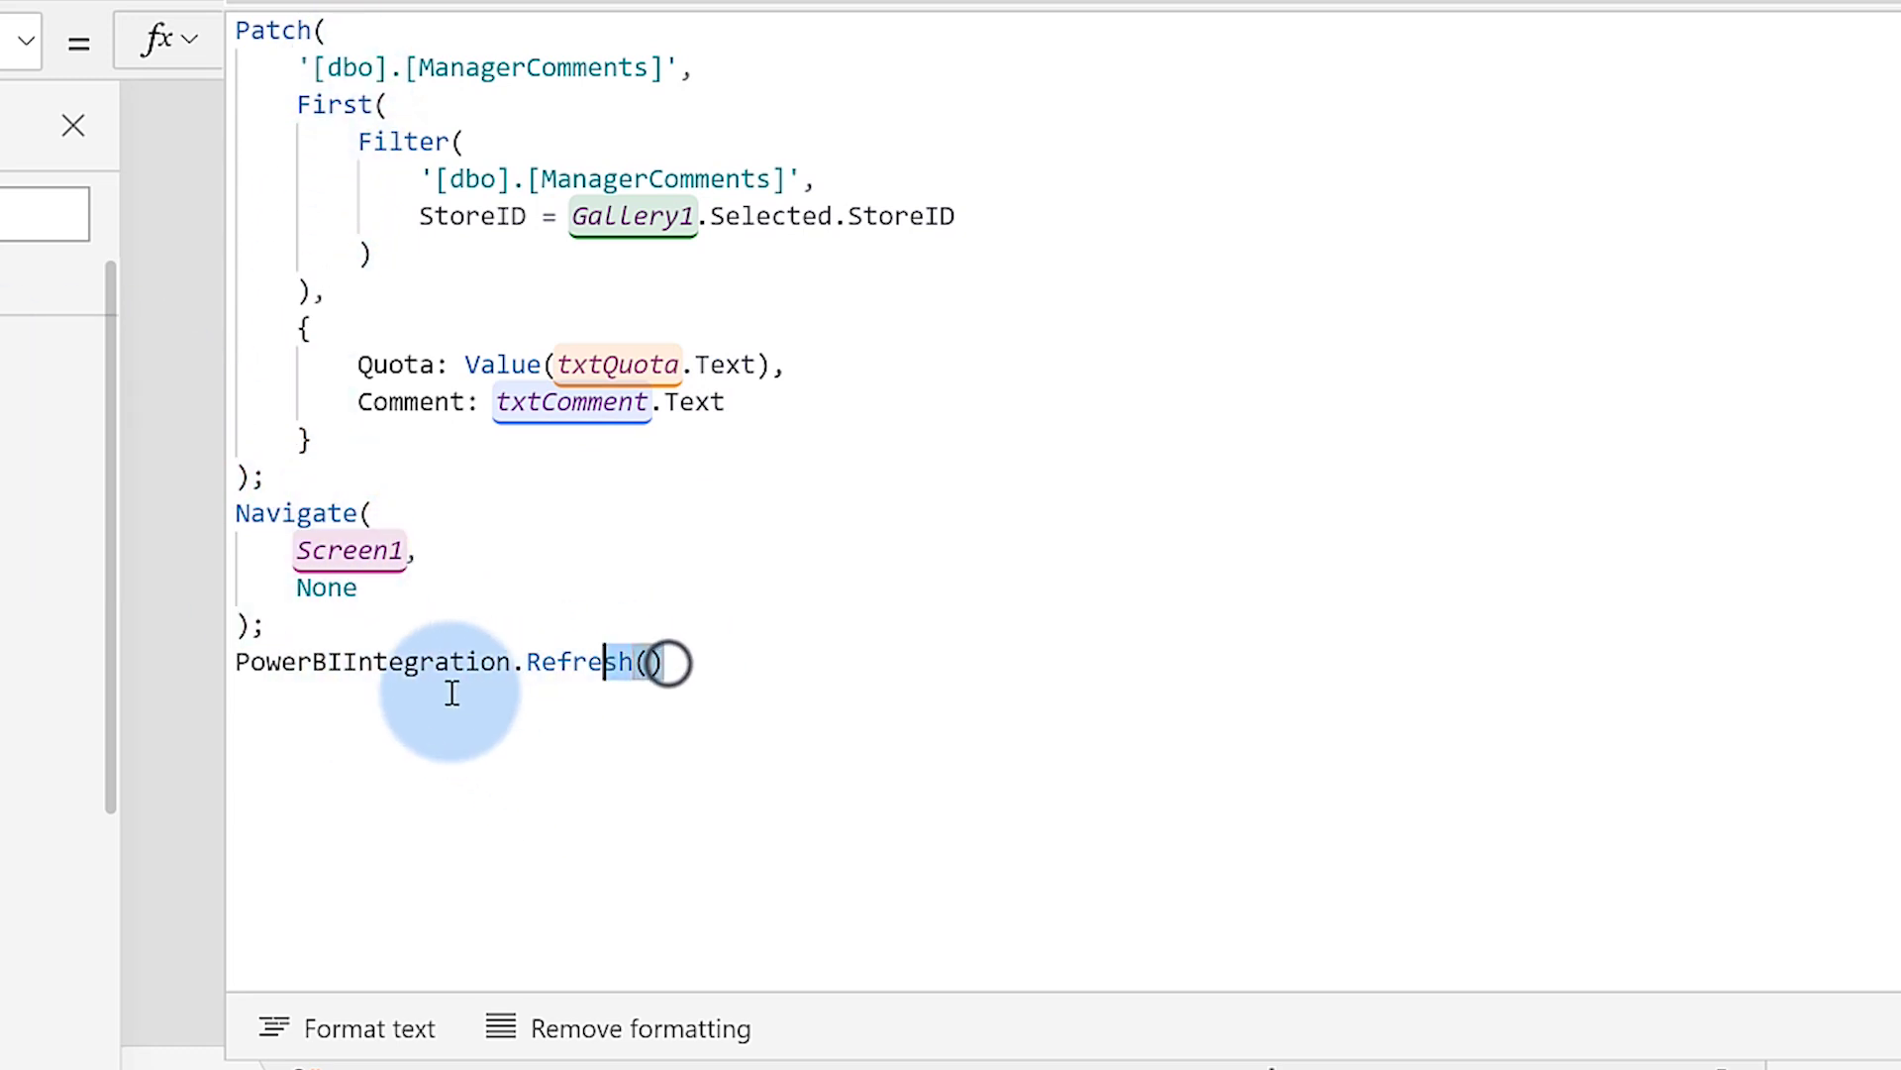
left_click_drag(669, 664, 237, 665)
left_click(402, 723)
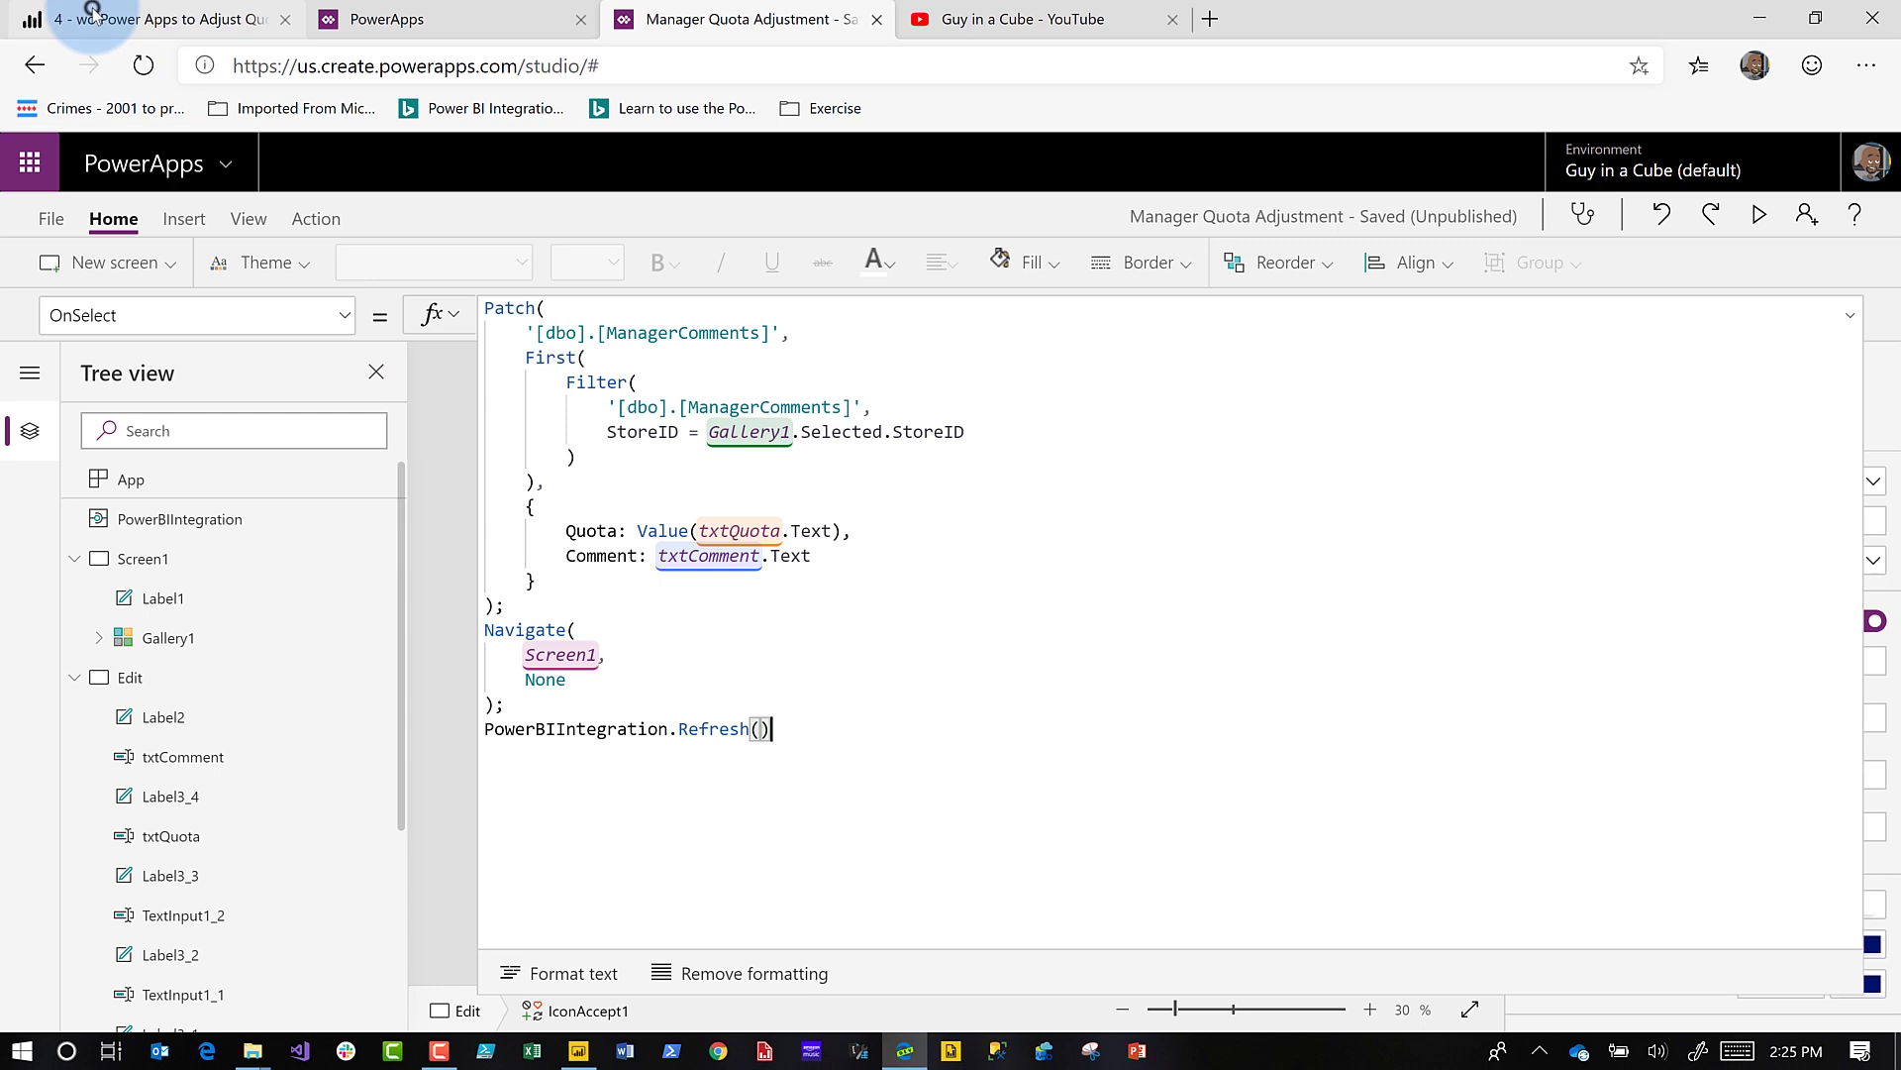
Step: Return to the Power BI report showing store 67's $20,000,000 quota and 2,636,487.47 variance
left_click(118, 19)
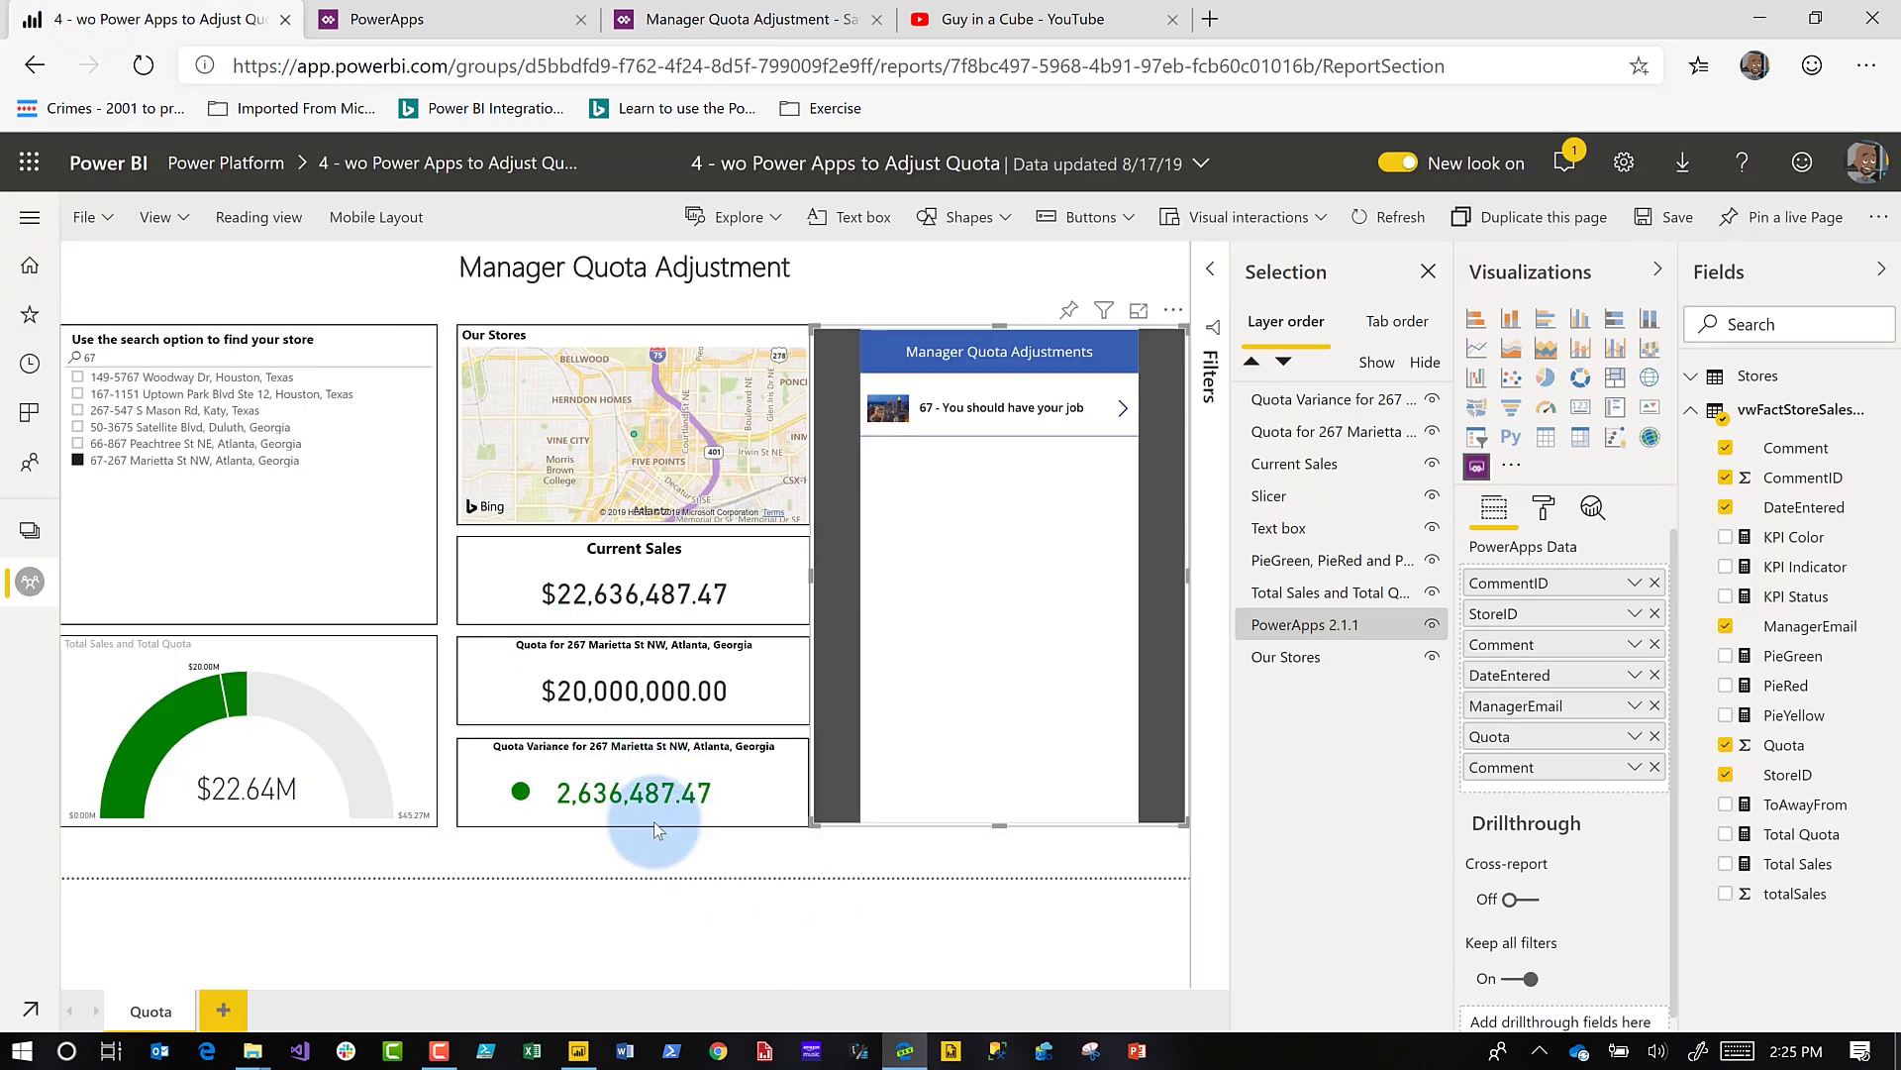